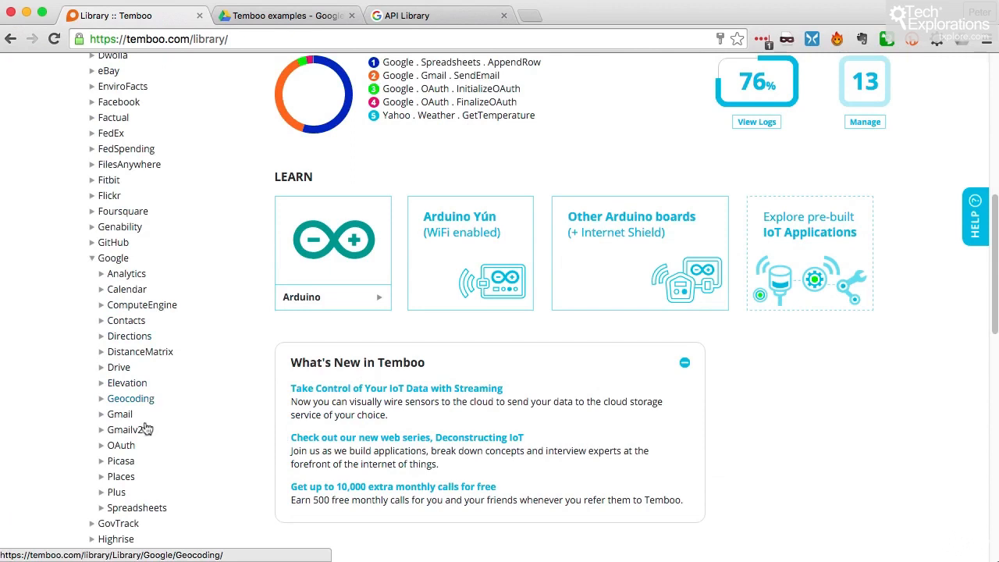
# Open the AppendRow choreo from the Spreadsheets group of the Google choreos in the Temboo library
pyautogui.click(102, 508)
pyautogui.scroll(-5, 156, 468)
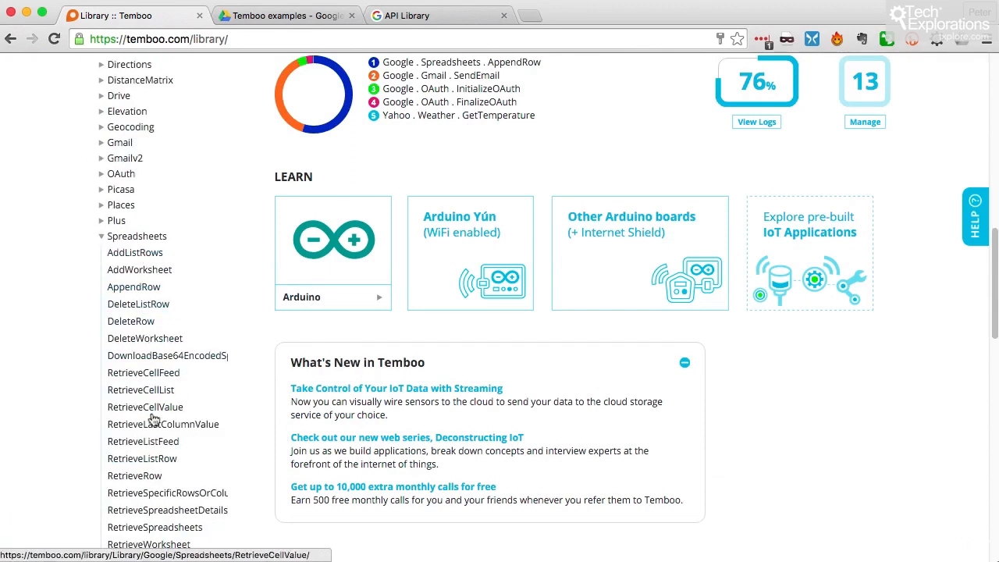
pyautogui.scroll(-1, 145, 499)
pyautogui.scroll(-1, 145, 490)
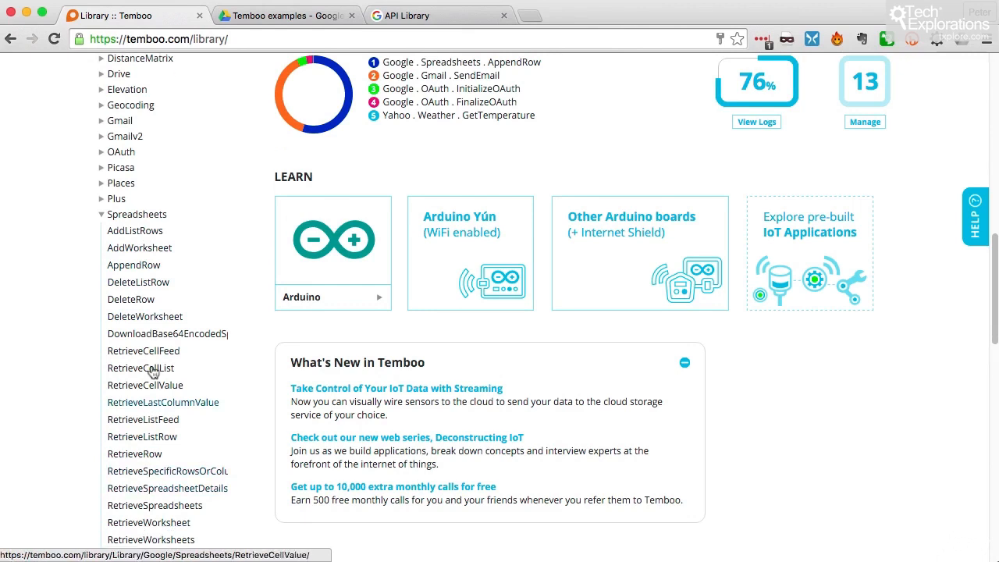
pyautogui.click(148, 266)
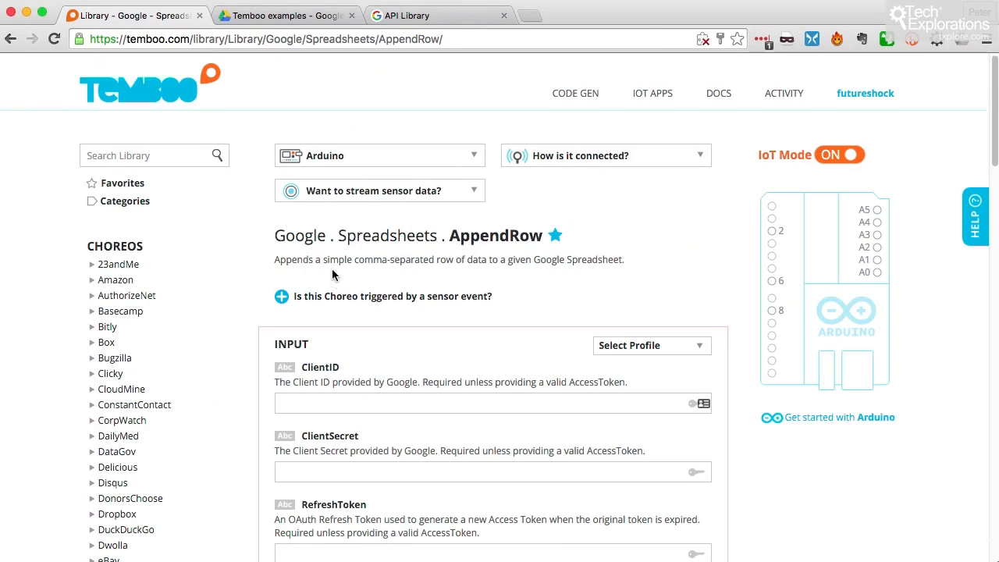
# Switch to Google Drive and create a new Google Sheets spreadsheet in the Temboo examples folder
pyautogui.click(242, 17)
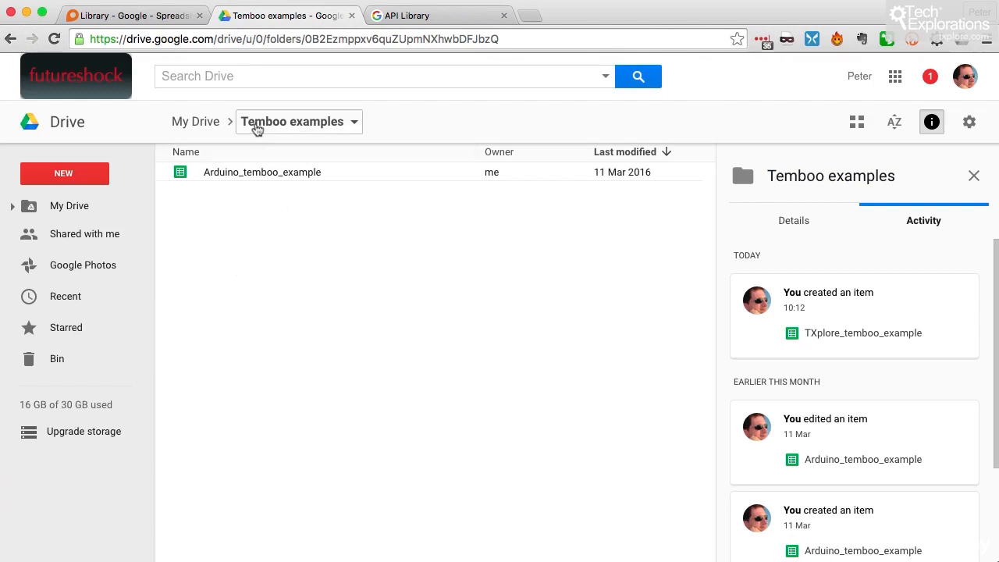
pyautogui.rightClick(244, 251)
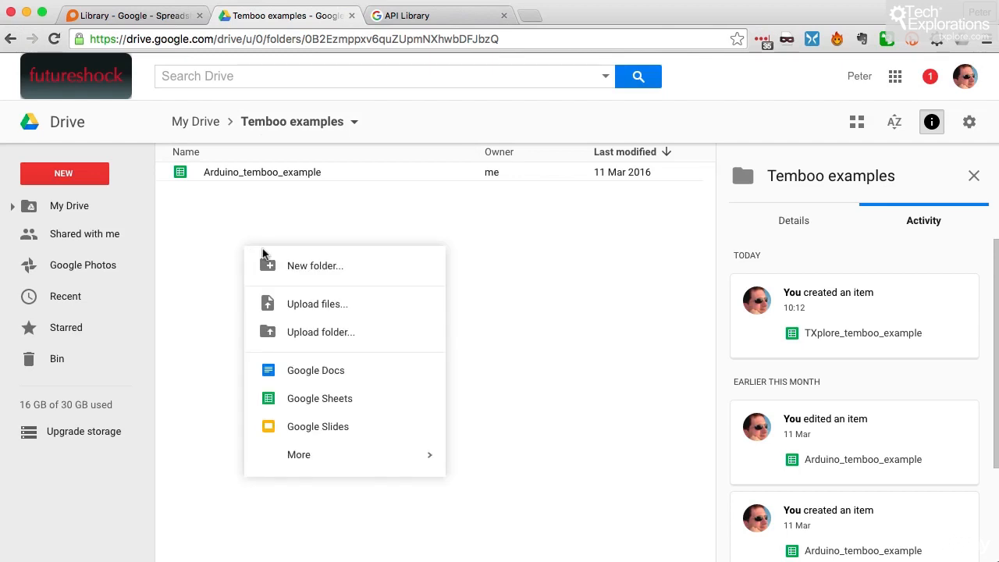
pyautogui.click(320, 400)
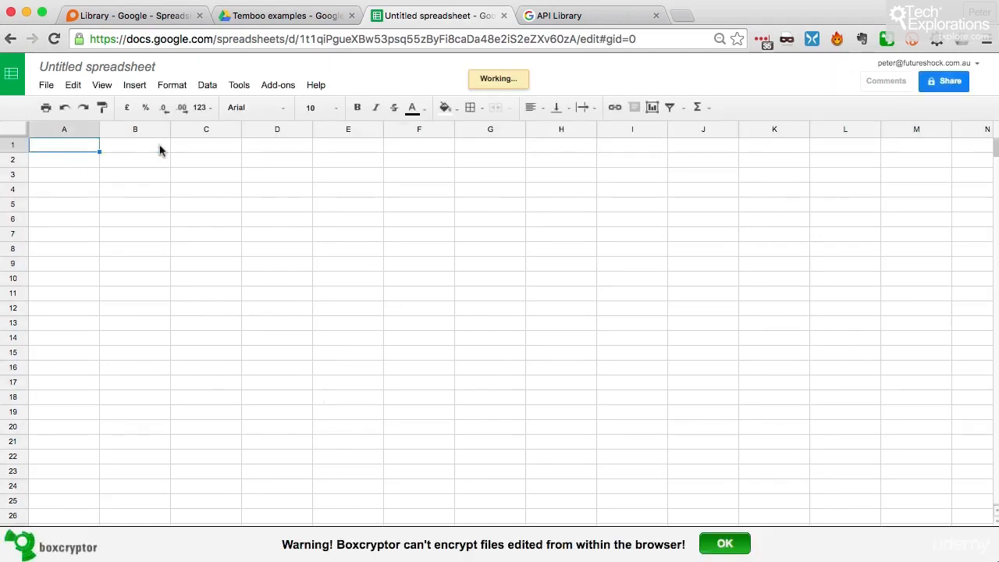
# Enter the column headers Temperature in cell A1 and Humidity in cell B1
pyautogui.moveTo(81, 147)
pyautogui.mouseDown()
pyautogui.moveTo(535, 148)
pyautogui.moveTo(67, 148)
pyautogui.mouseUp()
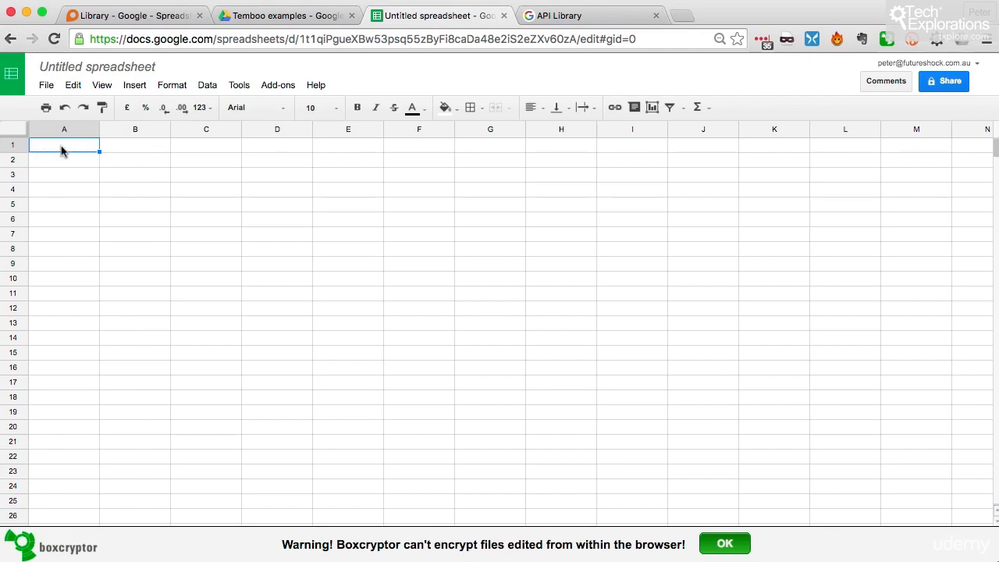
pyautogui.write('T')
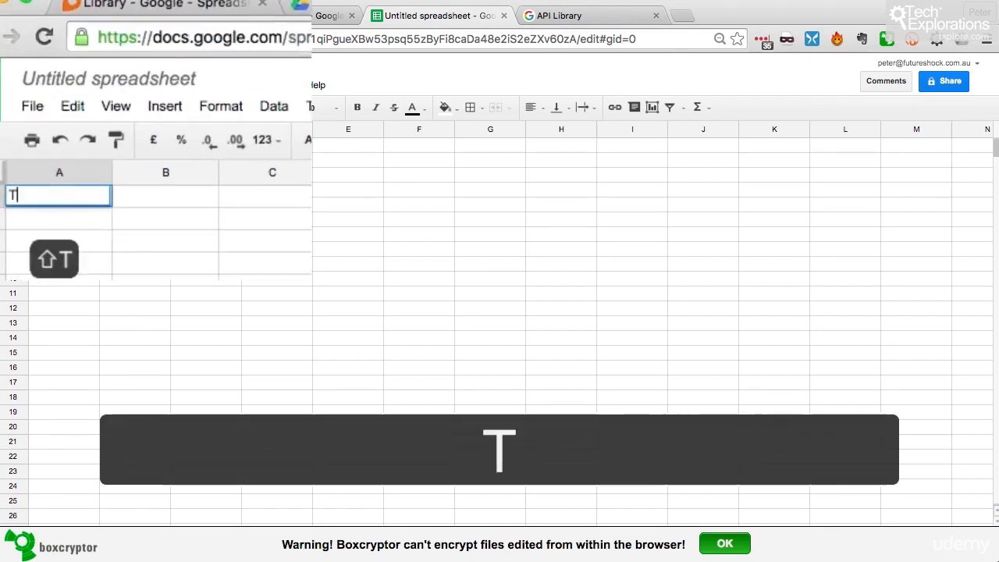
pyautogui.write('emperature')
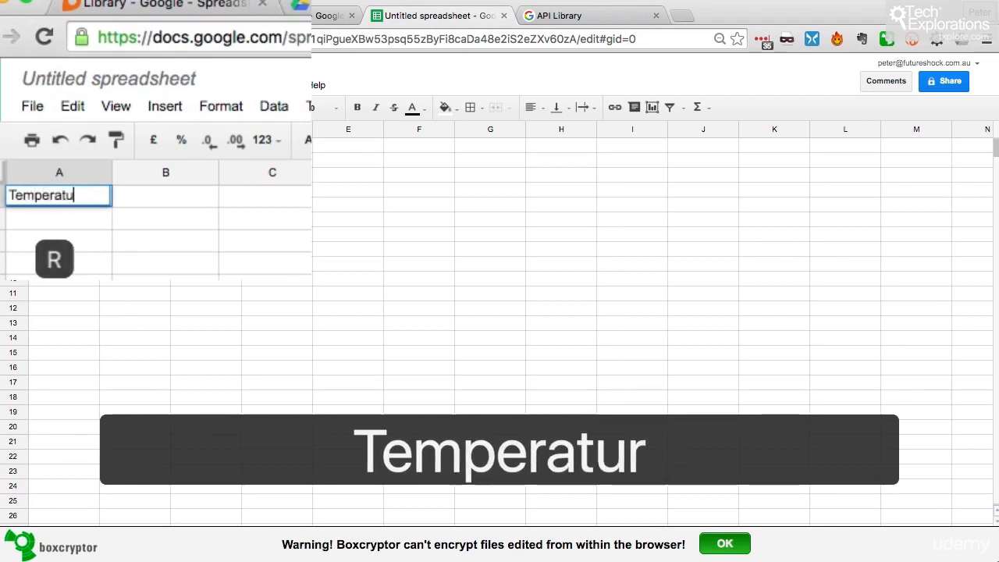
pyautogui.press('Tab')
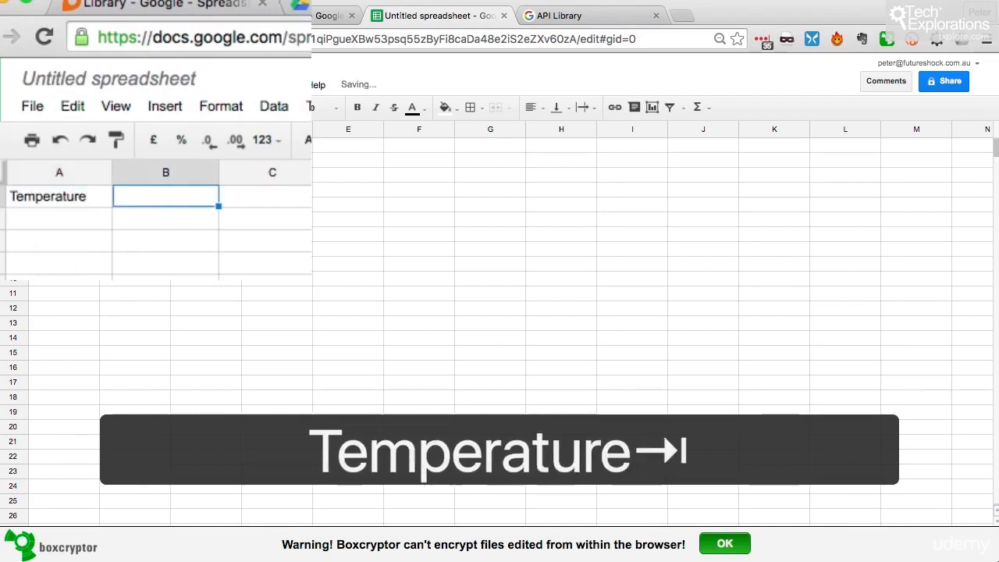
pyautogui.write('Humidi')
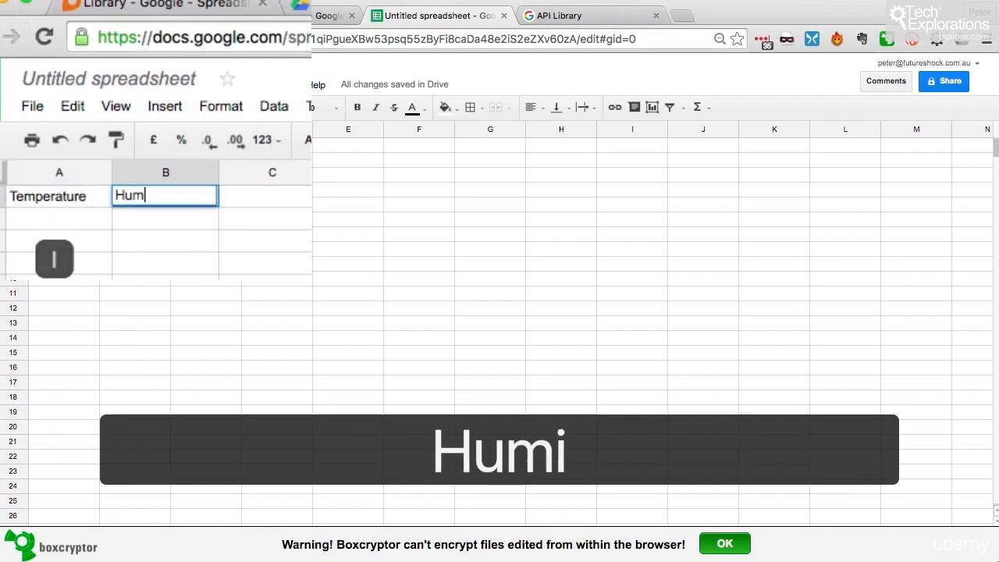
pyautogui.write('ty')
pyautogui.press('Return')
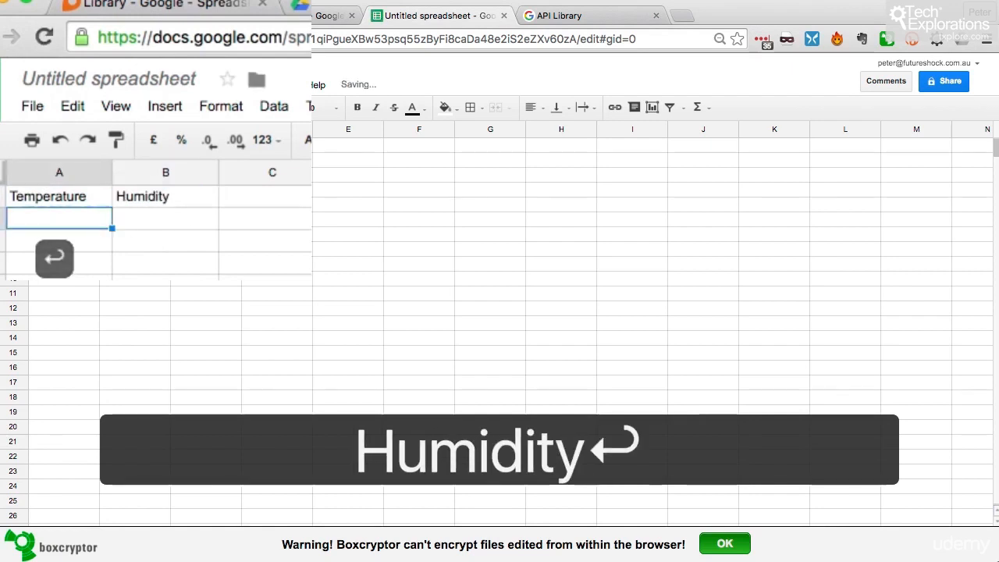
# Rename the spreadsheet as txplore_temboo_example and dismiss the Boxcryptor warning
pyautogui.click(89, 77)
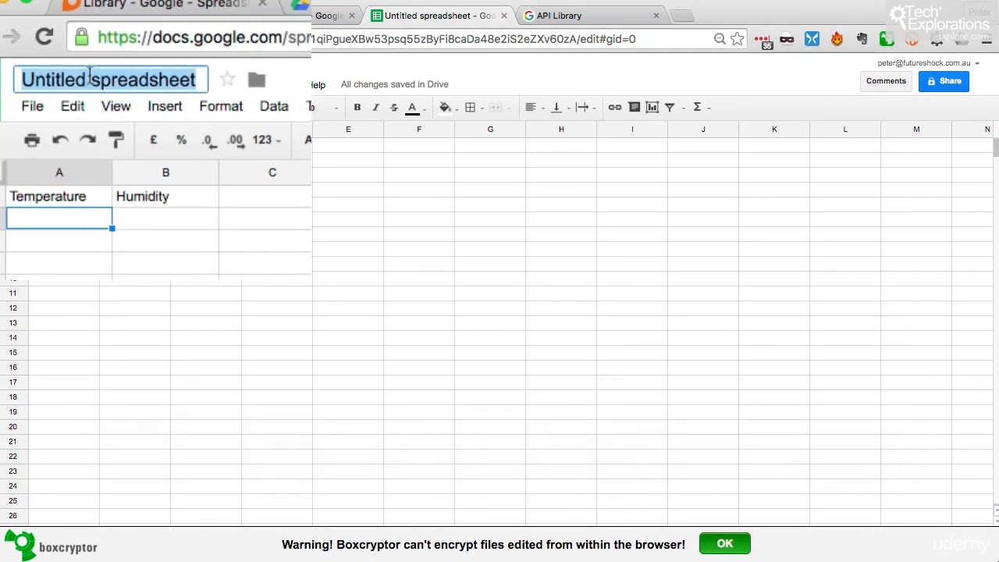
pyautogui.write('txplore')
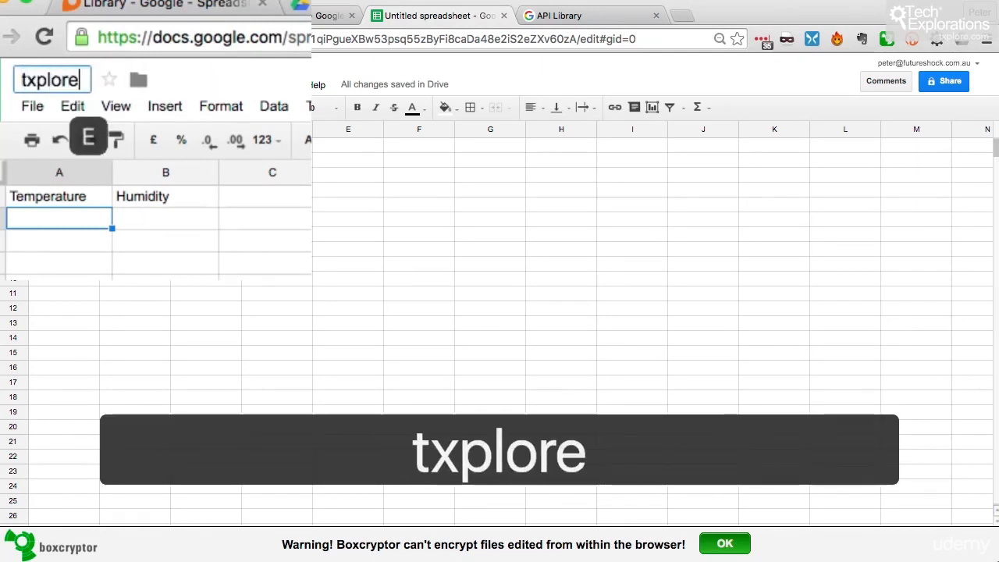
pyautogui.write('_te')
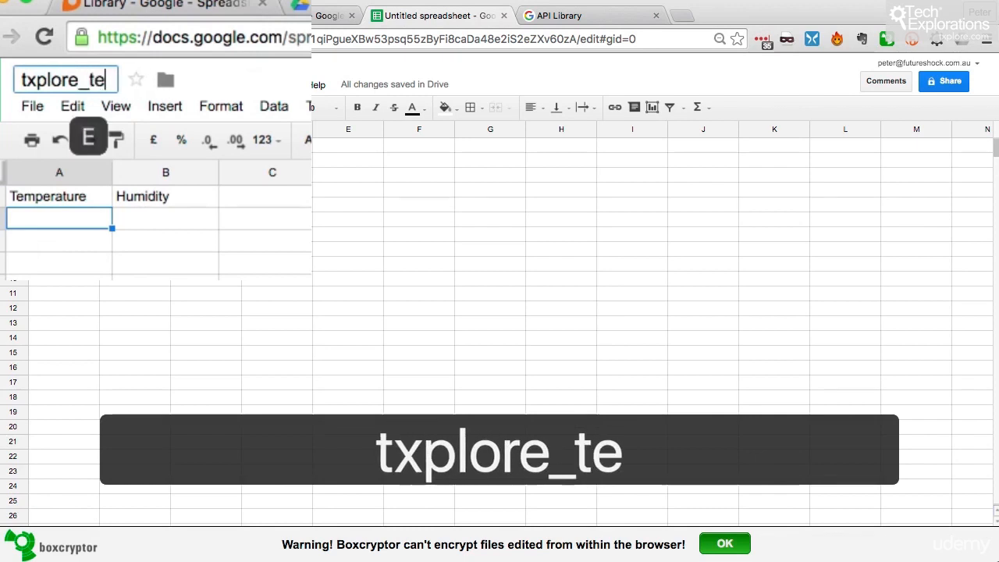
pyautogui.write('mboo_e')
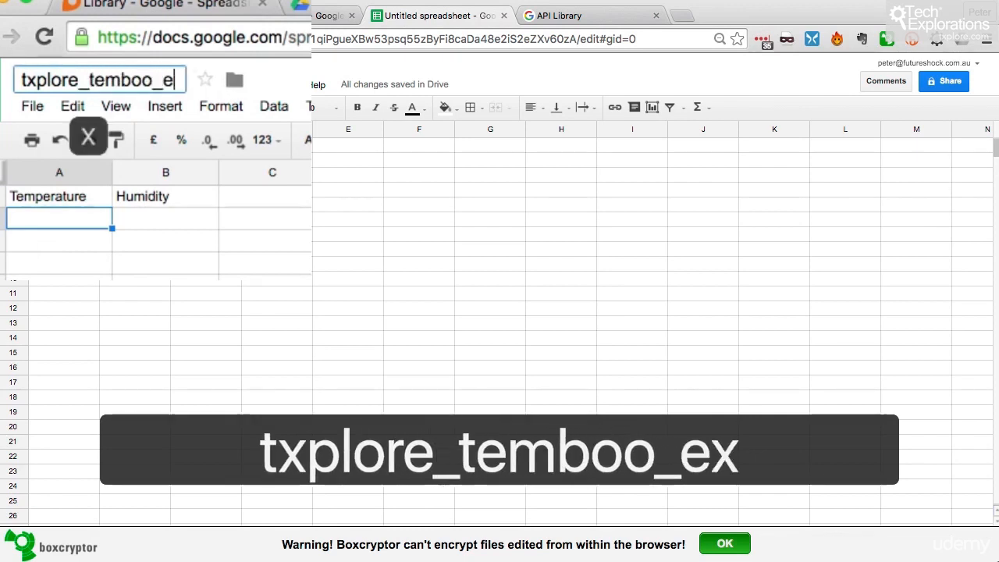
pyautogui.write('xample')
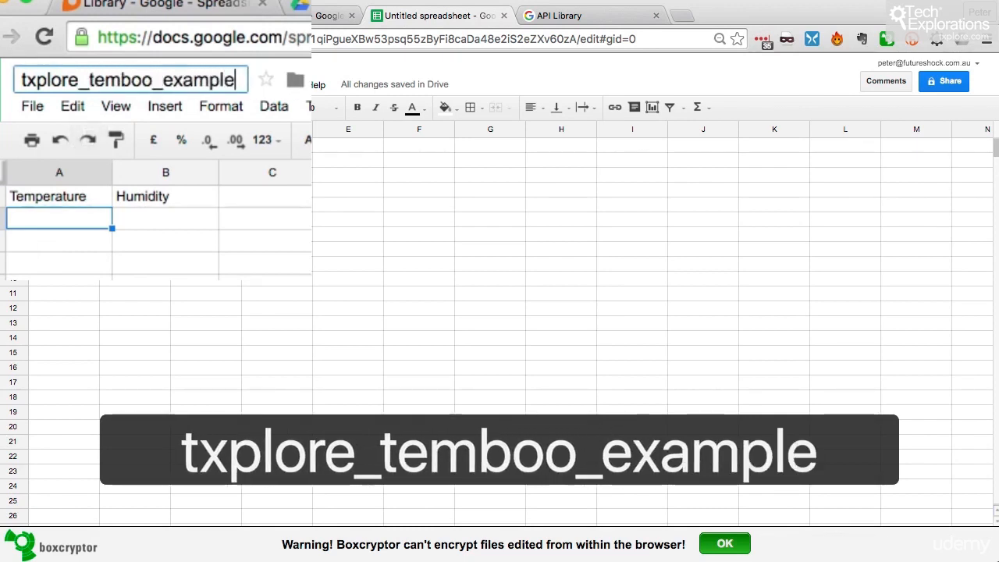
pyautogui.press('Return')
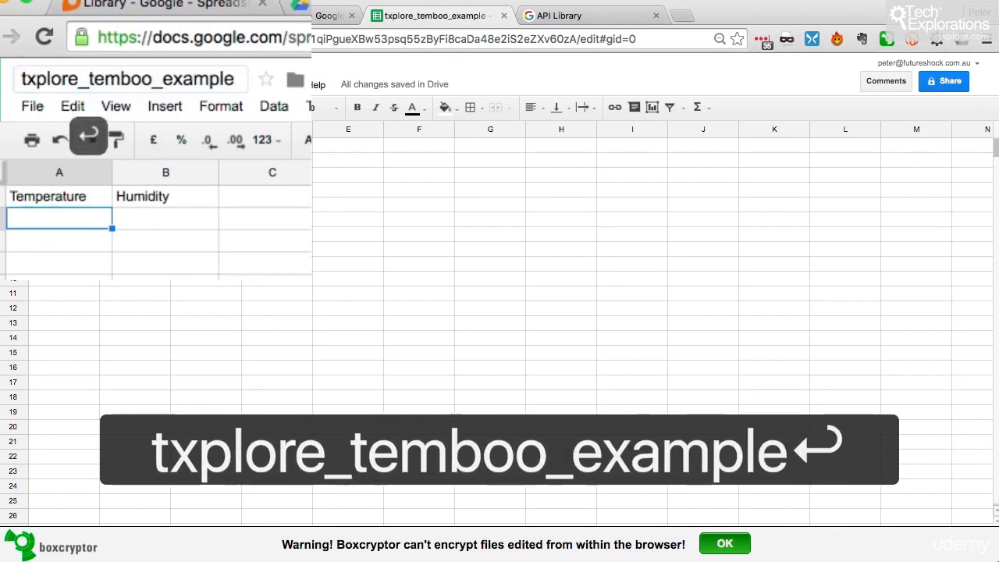
pyautogui.click(711, 545)
pyautogui.click(277, 263)
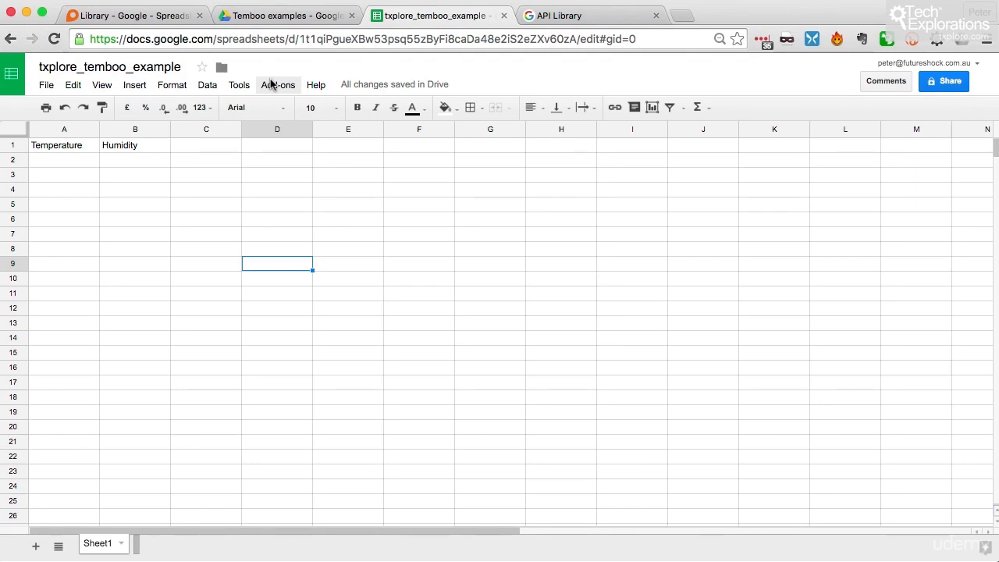
# Return to Temboo's AppendRow page and examine the ClientID, ClientSecret and RefreshToken inputs and their descriptions
pyautogui.click(145, 20)
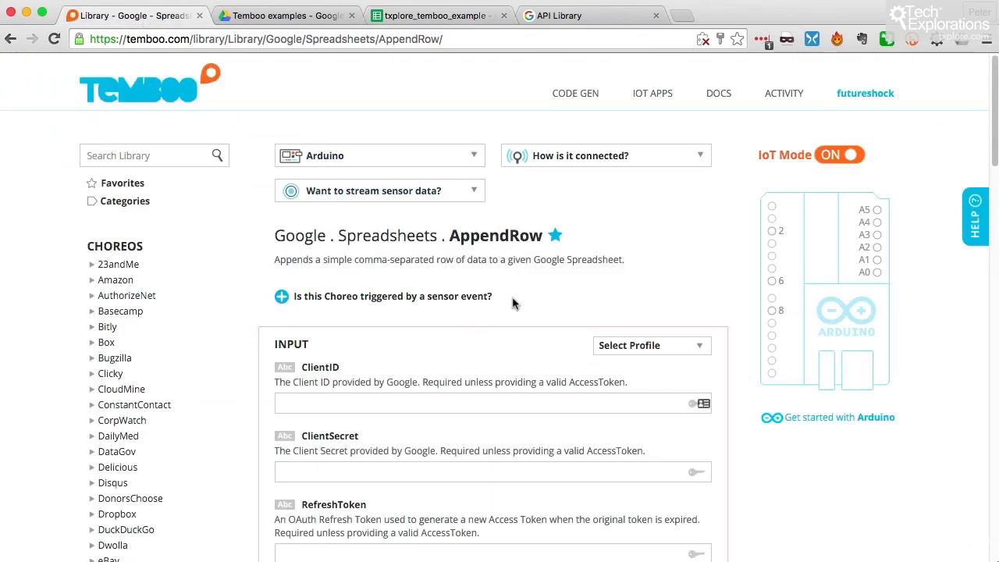
pyautogui.scroll(-3, 513, 303)
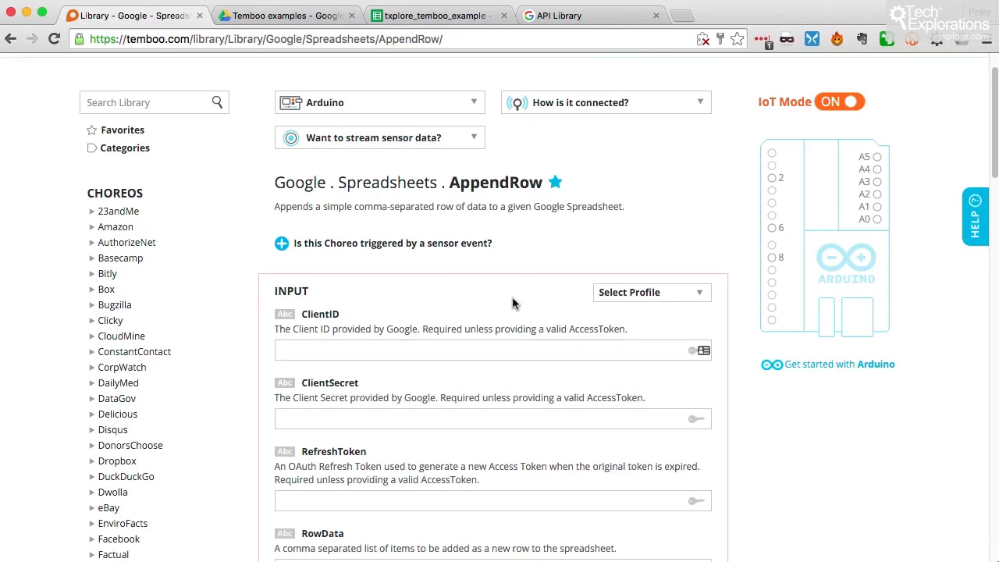
pyautogui.scroll(-3, 513, 303)
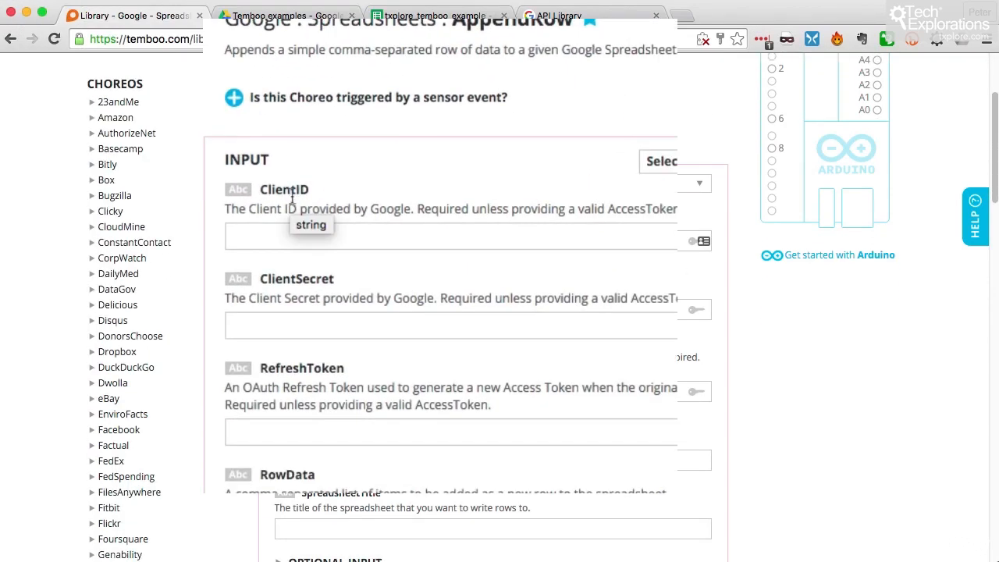
pyautogui.moveTo(340, 219); pyautogui.dragTo(423, 221)
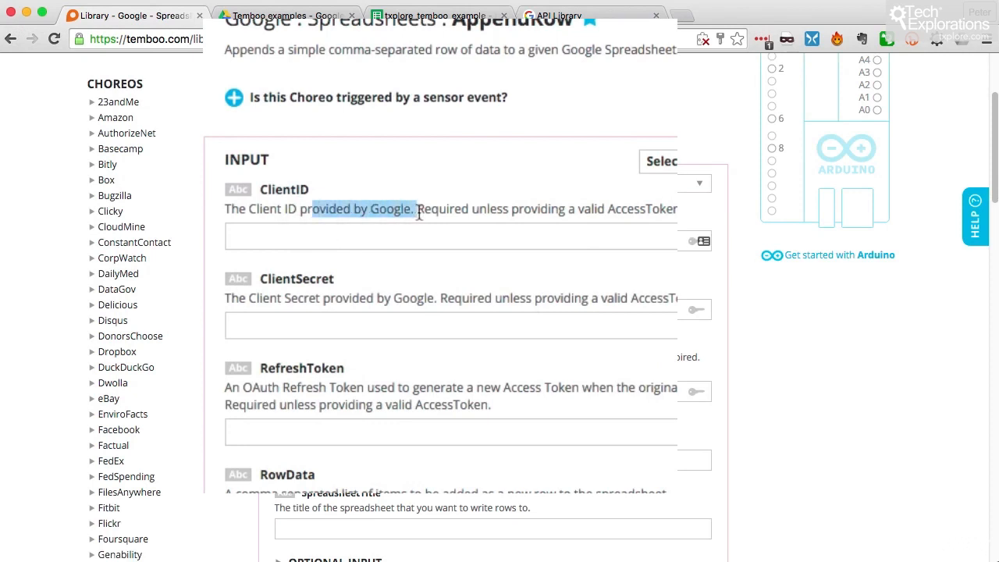
pyautogui.doubleClick(291, 281)
pyautogui.moveTo(263, 297); pyautogui.dragTo(437, 292)
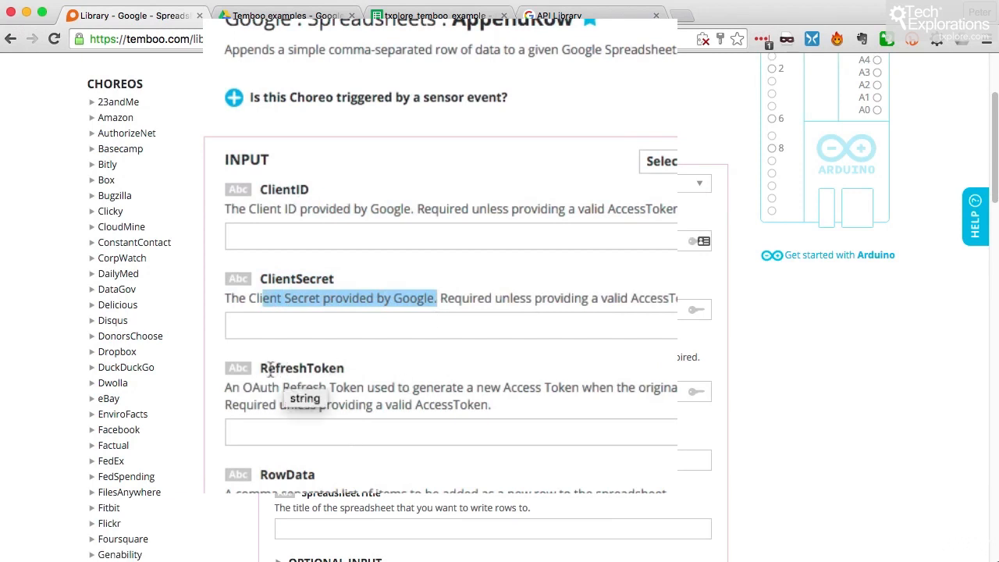
pyautogui.moveTo(261, 369); pyautogui.dragTo(341, 373)
pyautogui.click(260, 398)
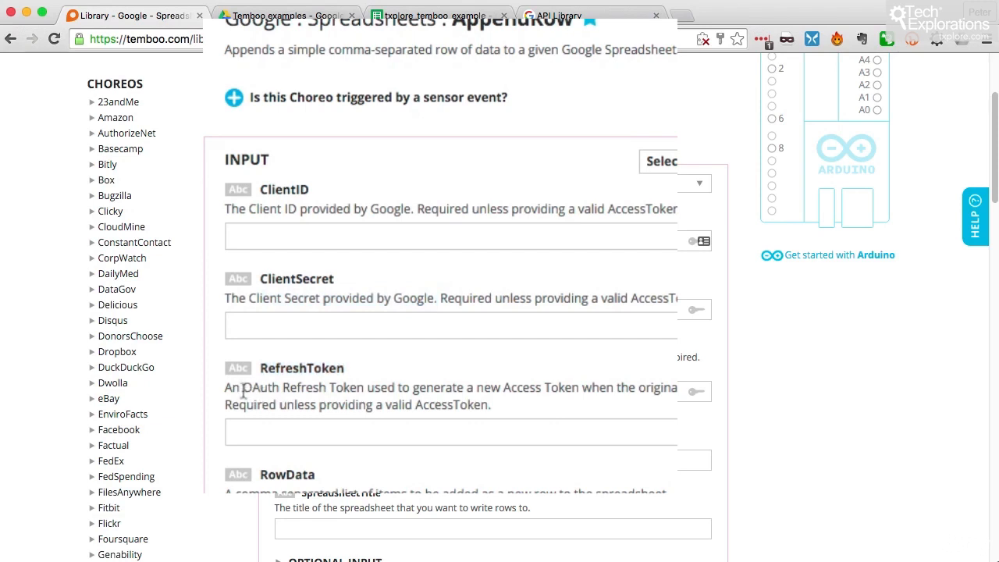
pyautogui.moveTo(244, 387); pyautogui.dragTo(330, 382)
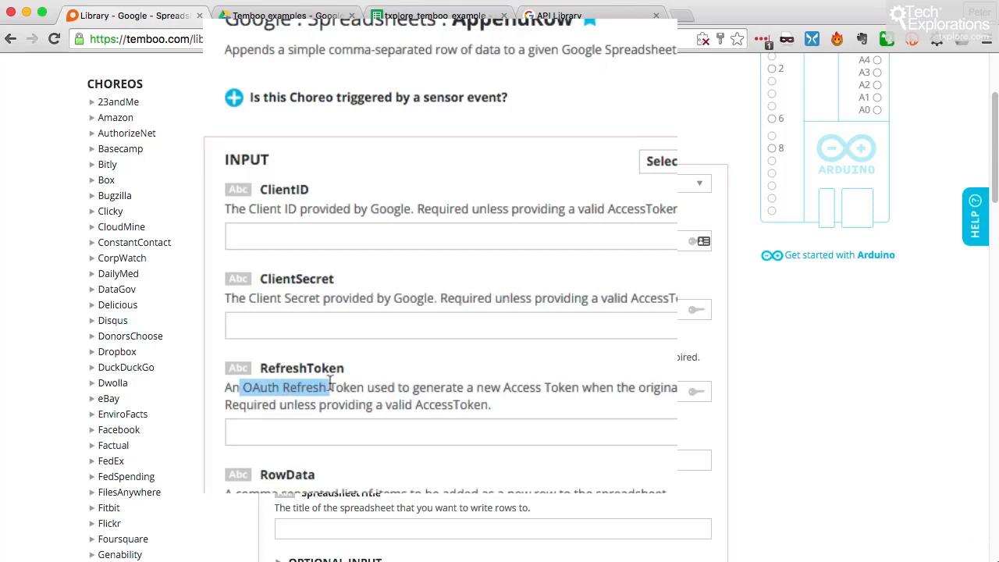
pyautogui.scroll(-1, 355, 353)
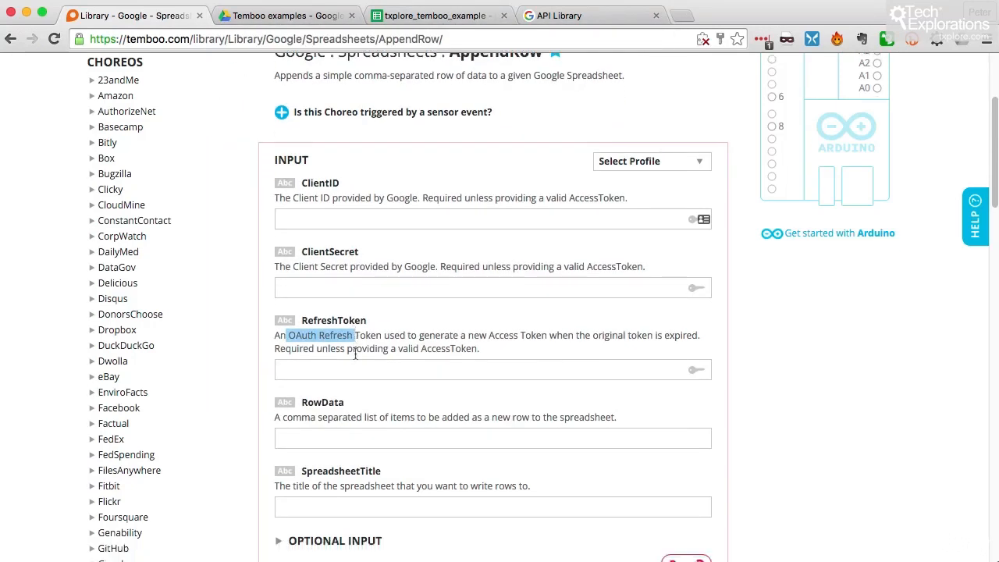
pyautogui.scroll(3, 355, 354)
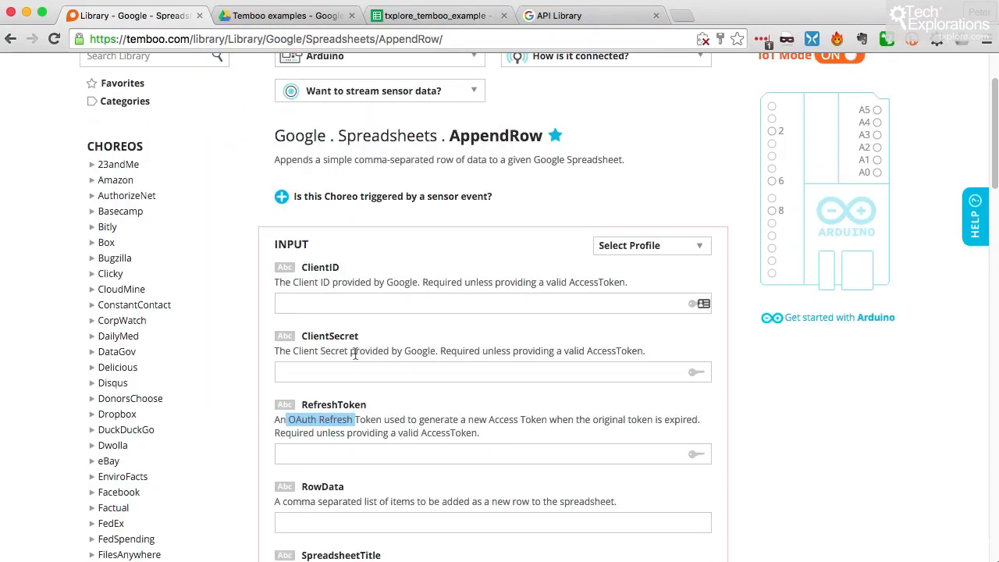
pyautogui.click(390, 422)
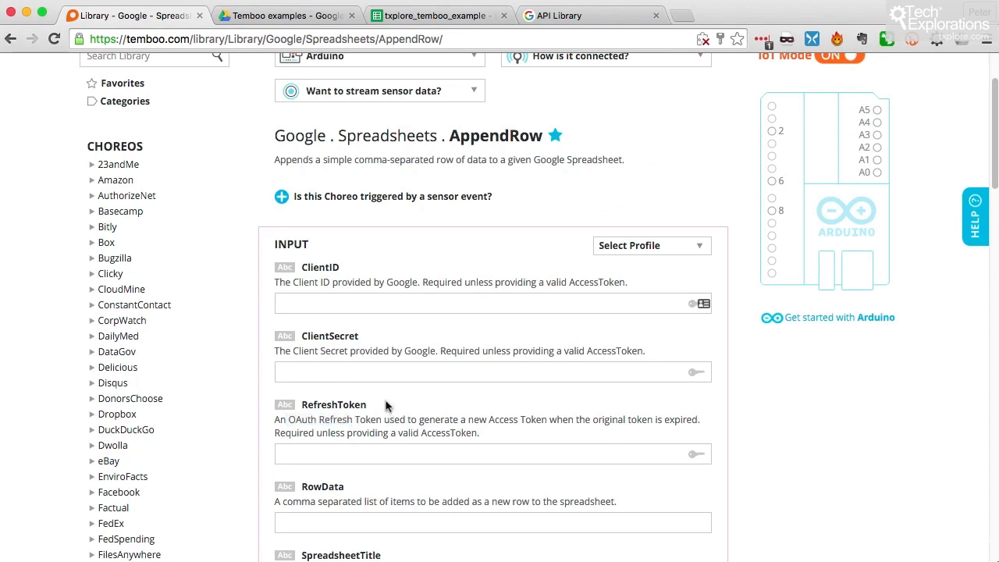
# Switch to the Google API Manager and create a new project named txplore-temboo
pyautogui.click(572, 19)
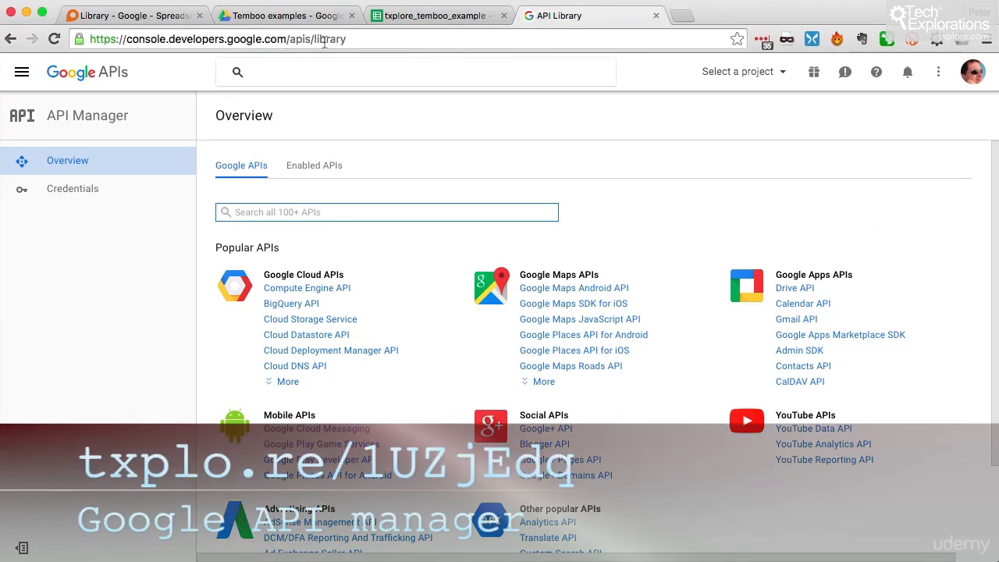
pyautogui.click(187, 264)
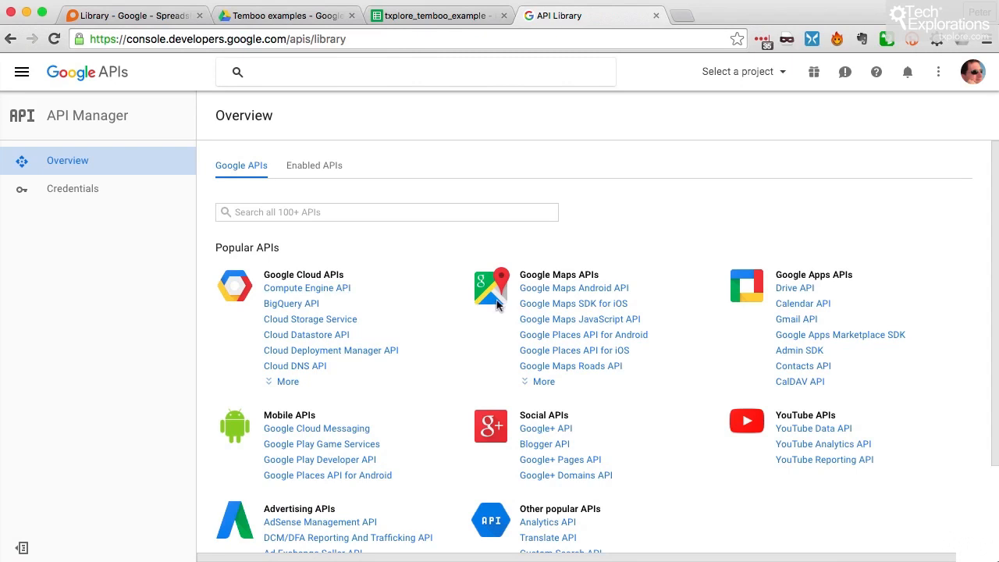
pyautogui.click(773, 76)
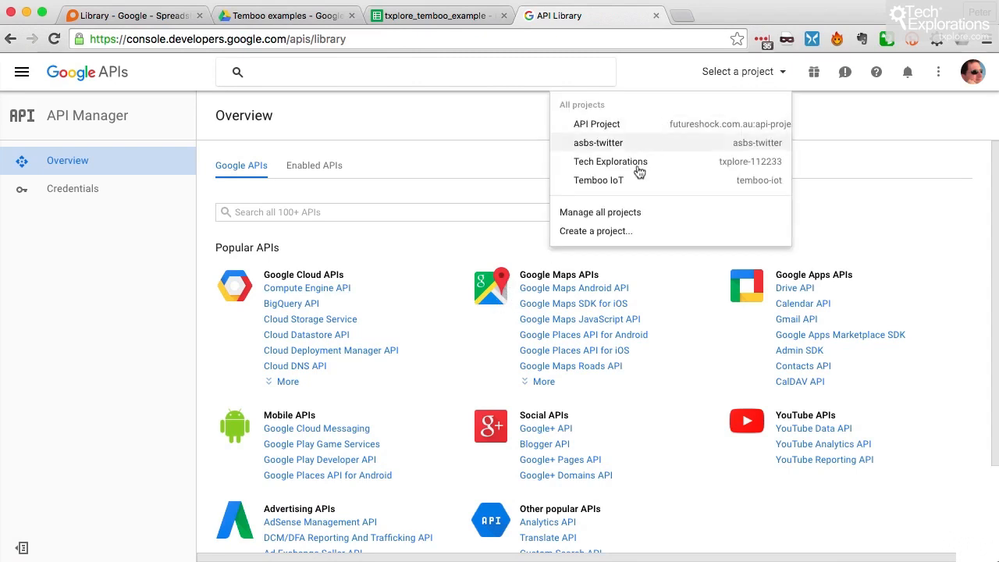
pyautogui.click(589, 239)
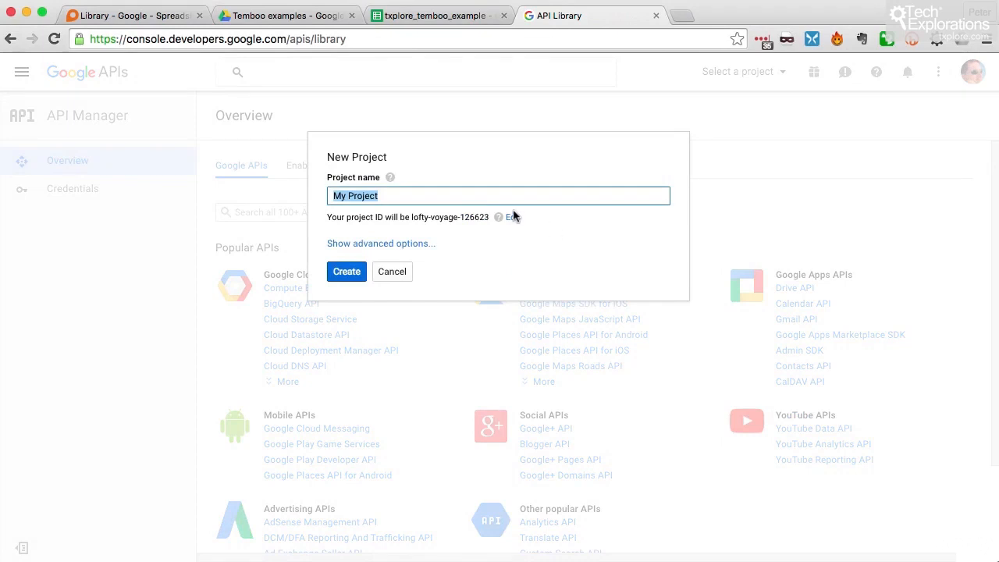
pyautogui.write('txplore')
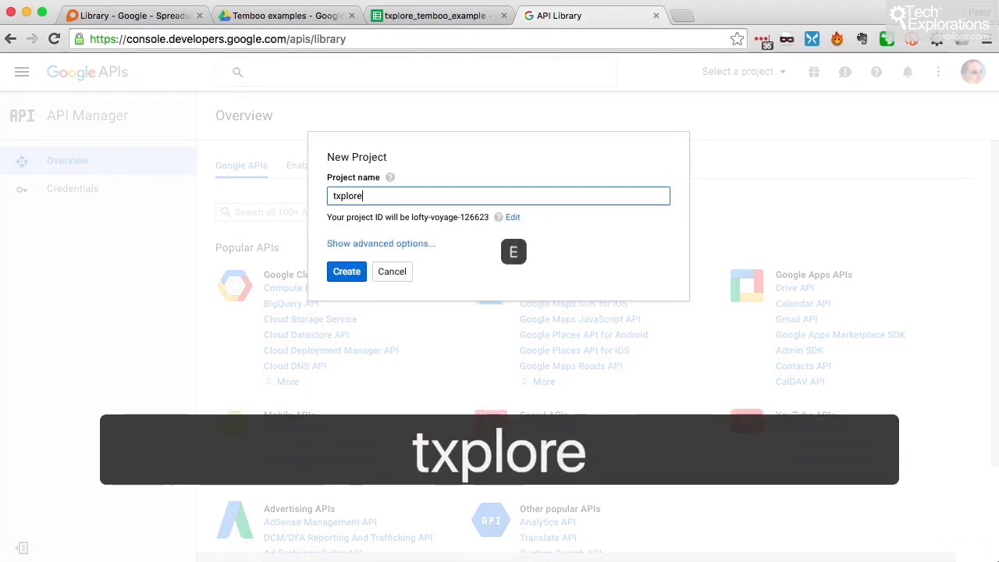
pyautogui.write('=t')
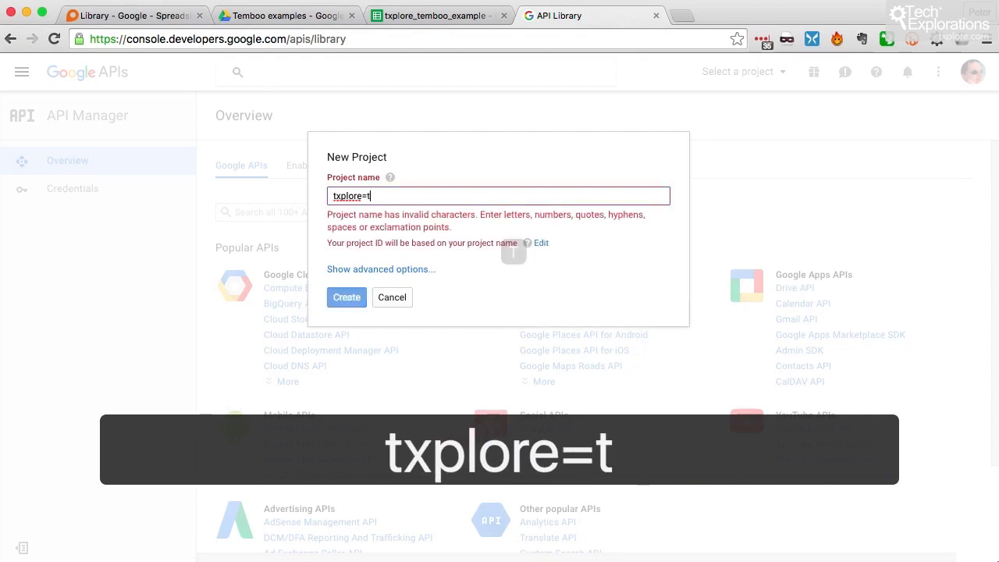
pyautogui.press('BackSpace')
pyautogui.press('BackSpace')
pyautogui.write('-temp')
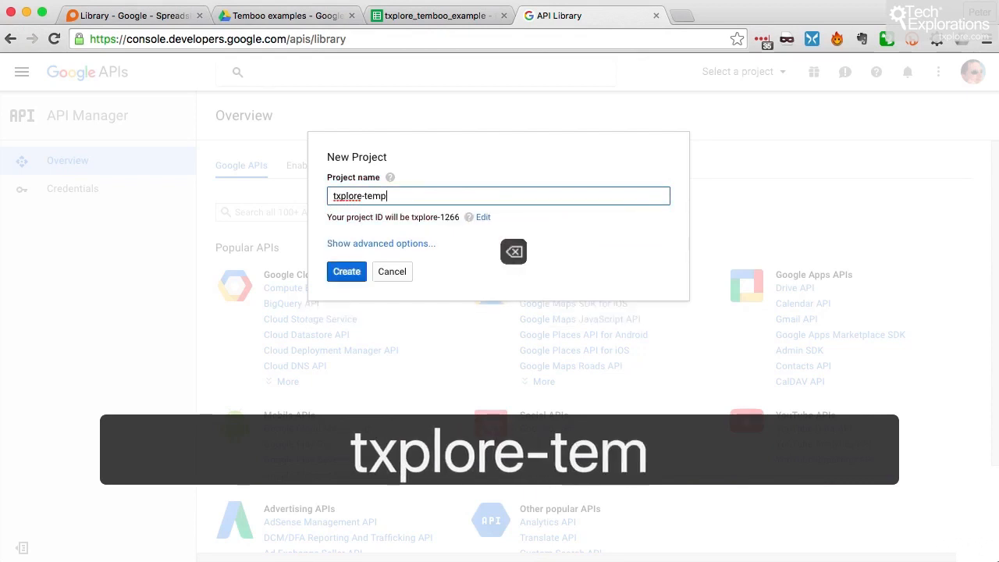
pyautogui.press('BackSpace')
pyautogui.write('bn')
pyautogui.press('BackSpace')
pyautogui.write('oo')
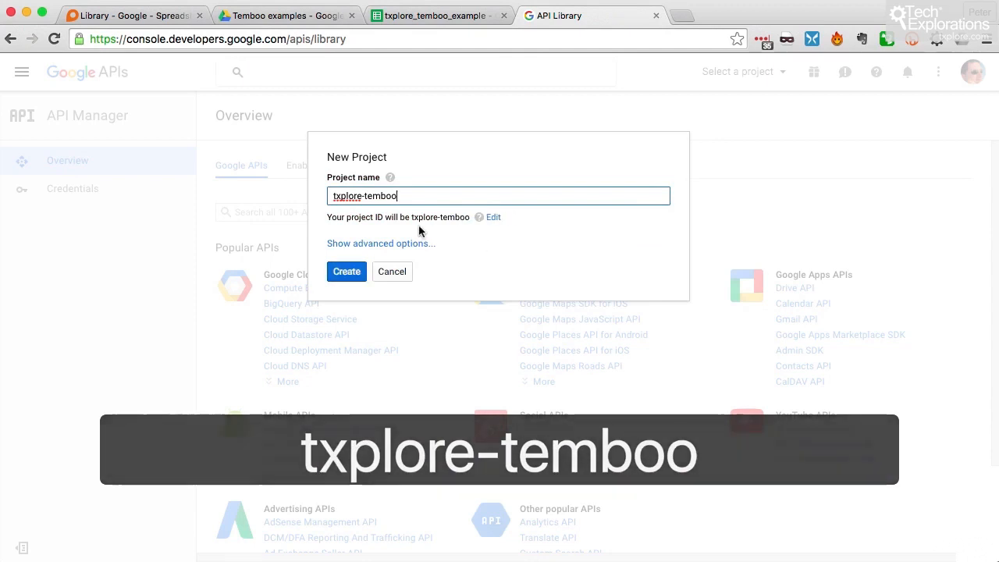
pyautogui.click(346, 274)
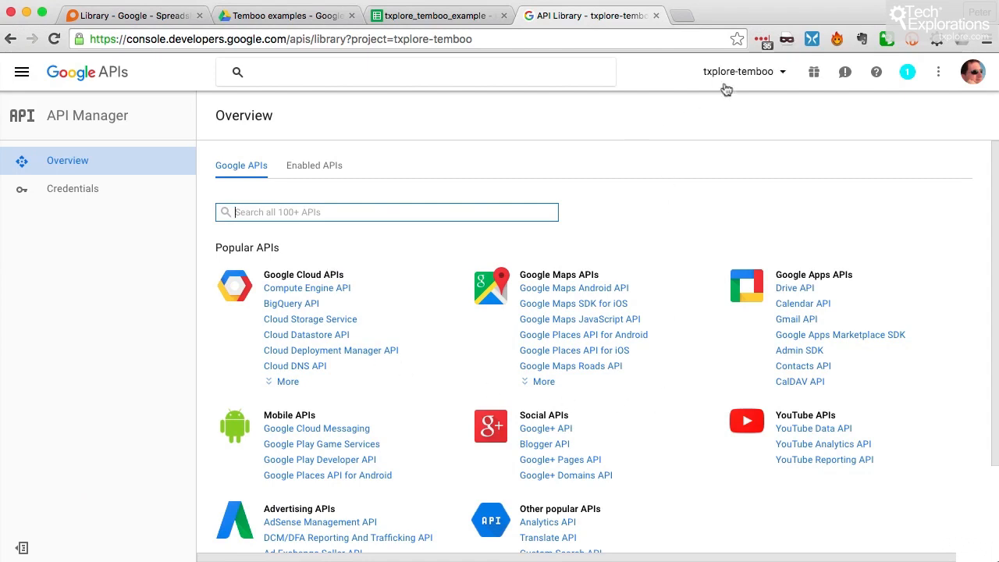
# Check that txplore-temboo is the selected project and review its list of enabled APIs
pyautogui.click(767, 81)
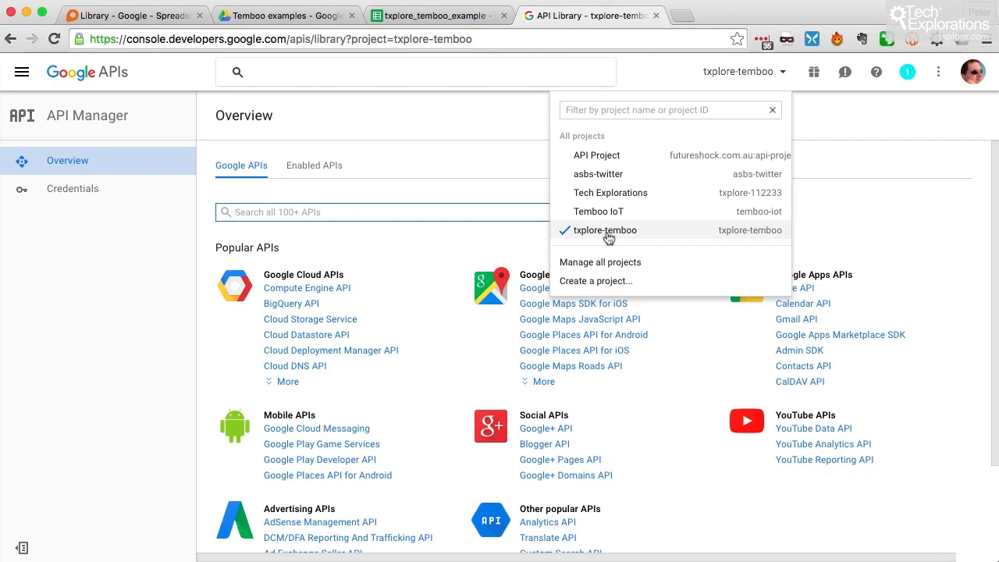
pyautogui.click(383, 127)
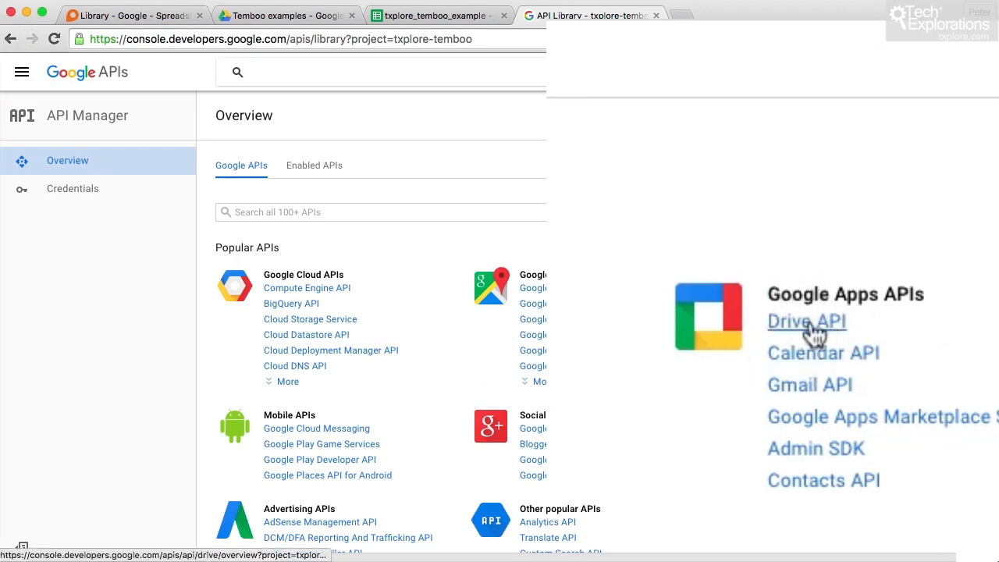
pyautogui.click(320, 173)
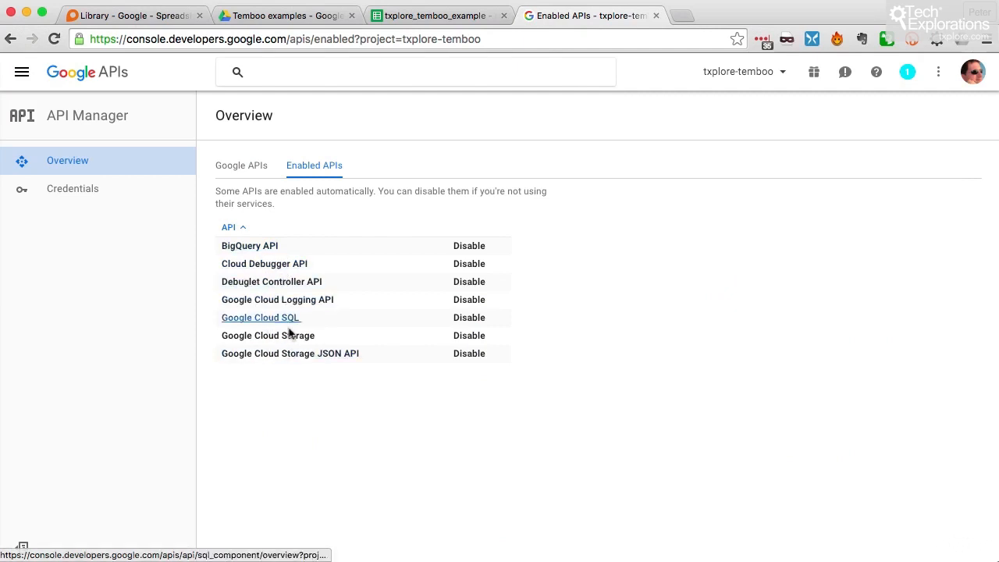
pyautogui.click(241, 167)
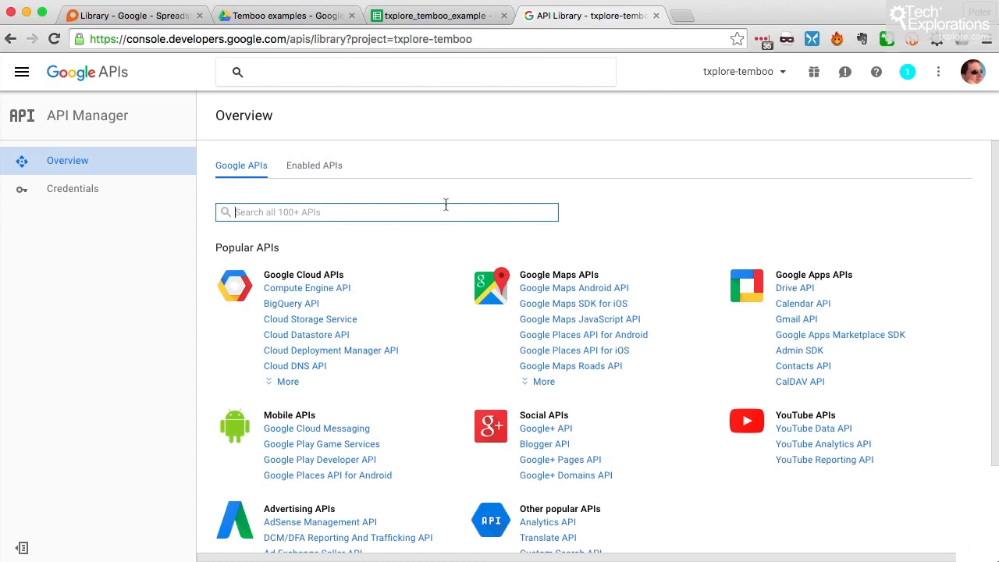
# Enable the Drive API for the txplore-temboo project and read the notice about creating credentials
pyautogui.click(795, 287)
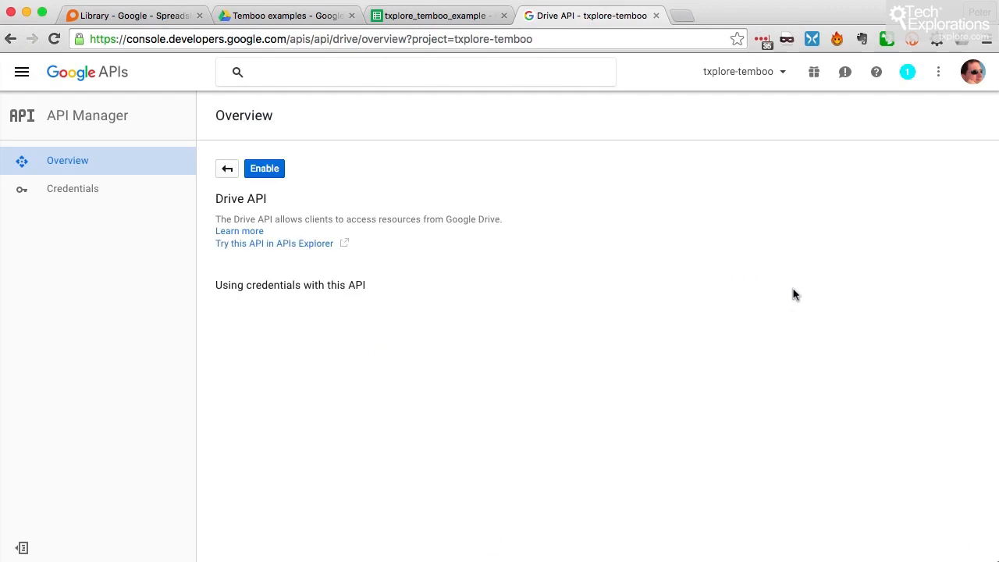
pyautogui.click(266, 173)
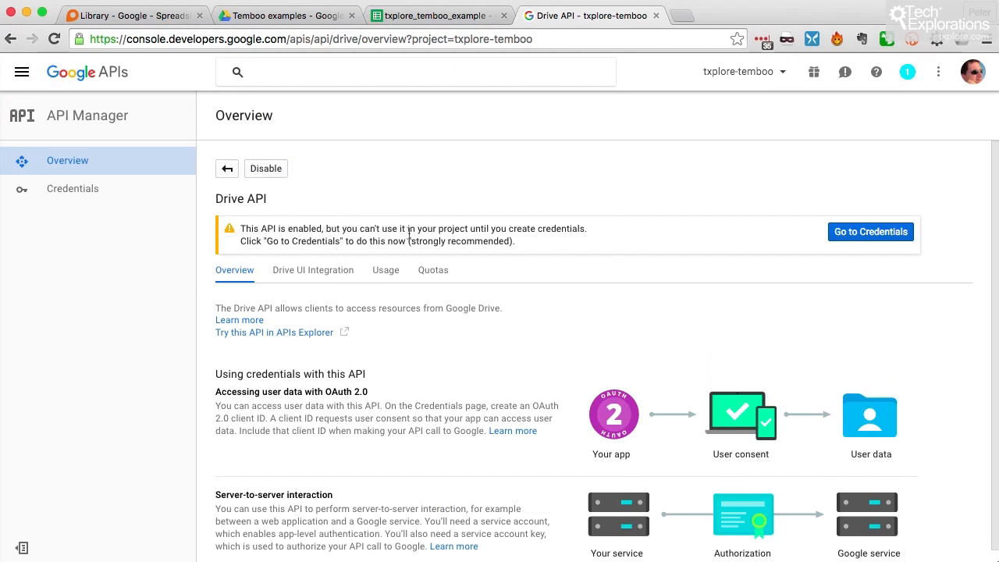
pyautogui.moveTo(550, 228); pyautogui.dragTo(501, 225)
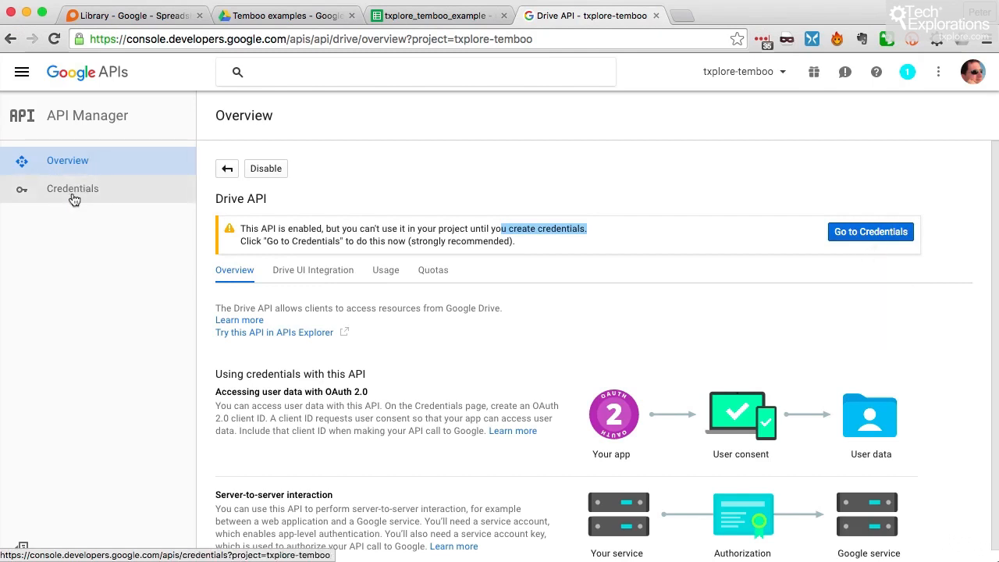
# Set up credentials for the Drive API, called from a Web server (e.g. node.js, Tomcat) and accessing User data, and continue to the client ID details
pyautogui.click(860, 235)
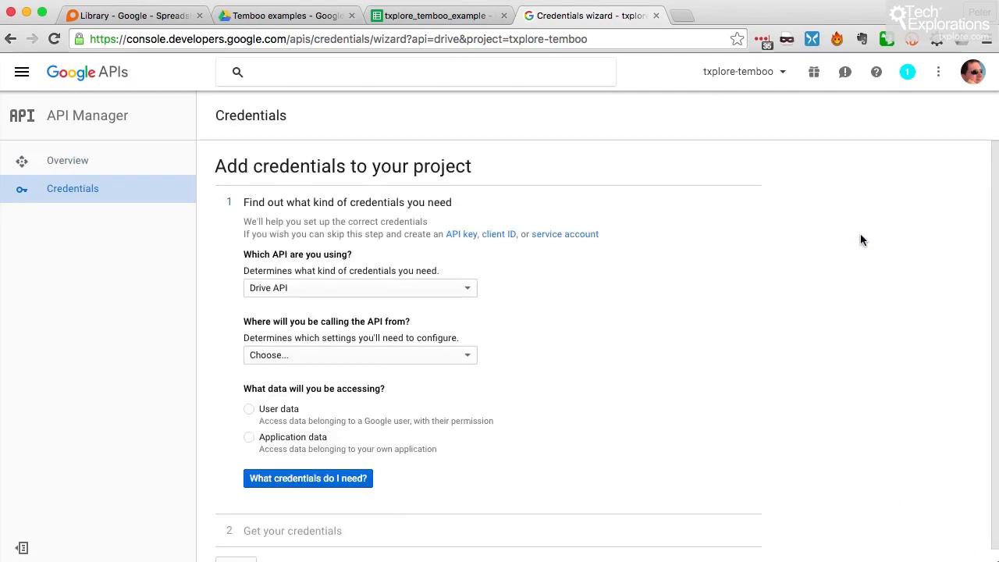
pyautogui.scroll(-1, 639, 247)
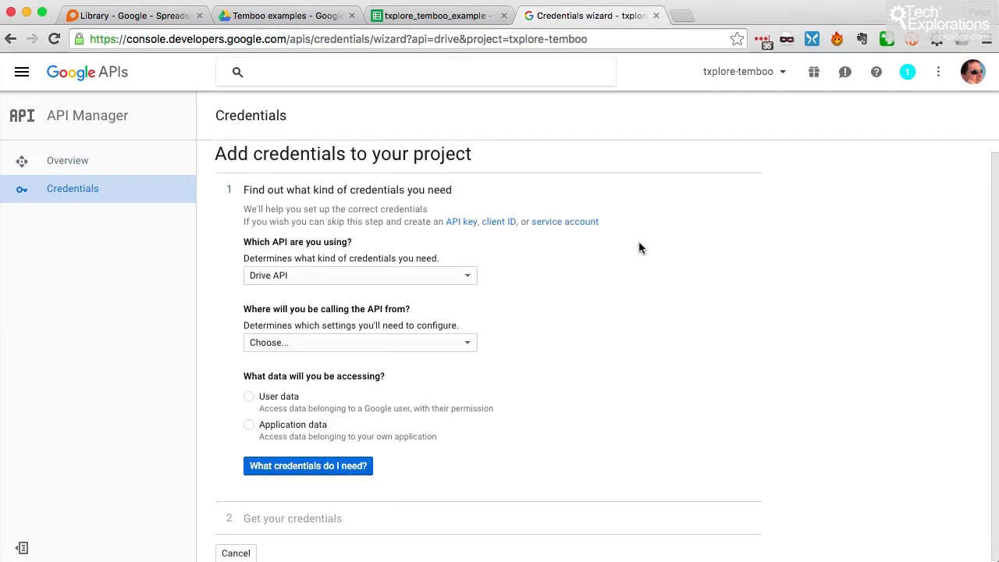
pyautogui.click(293, 282)
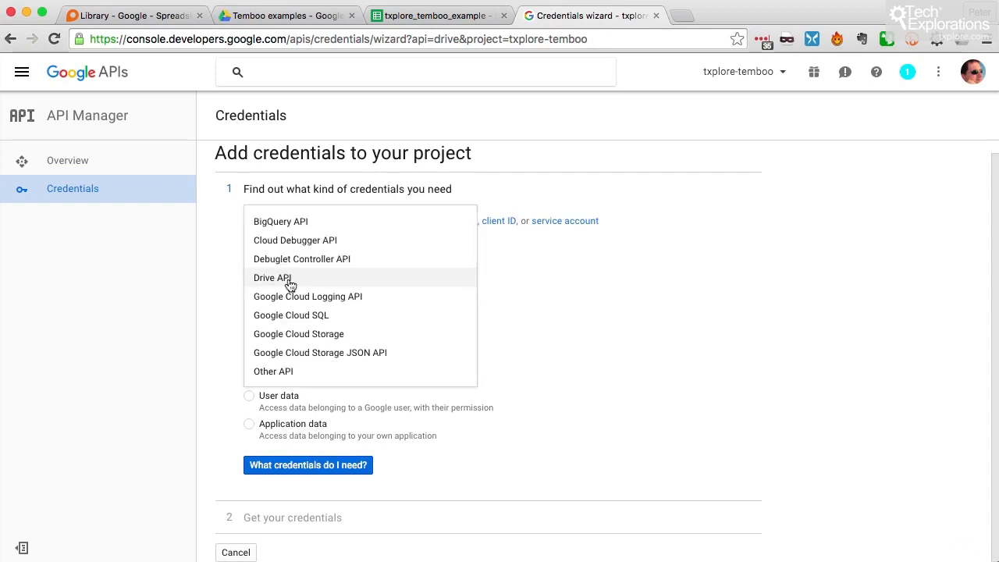
pyautogui.click(286, 279)
pyautogui.click(369, 346)
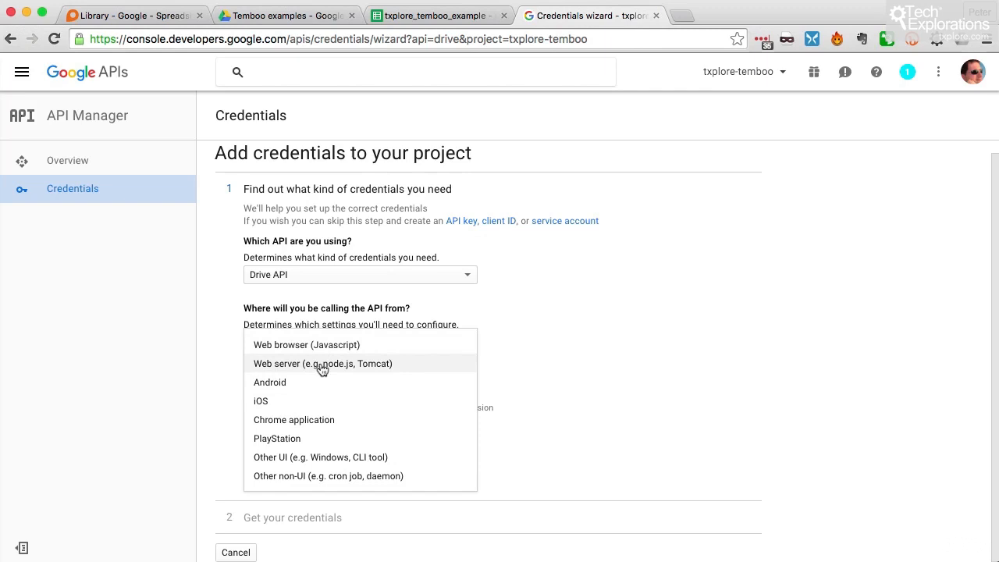
pyautogui.click(298, 365)
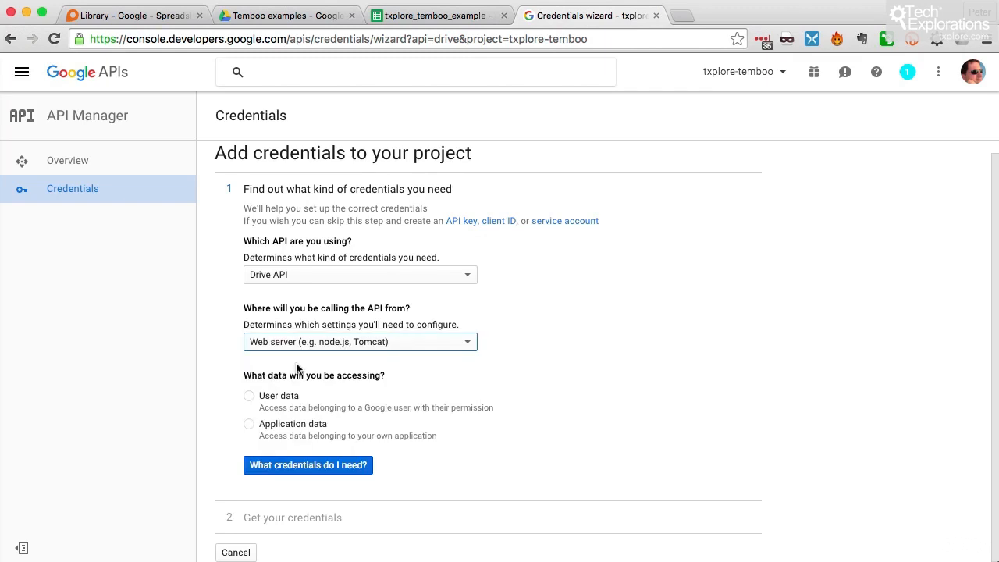
pyautogui.click(249, 397)
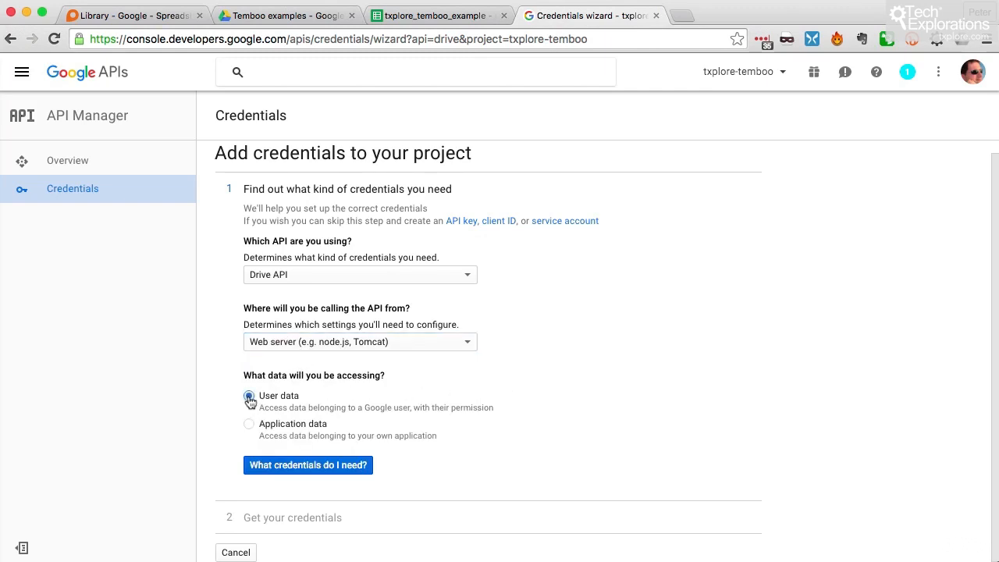
pyautogui.click(346, 465)
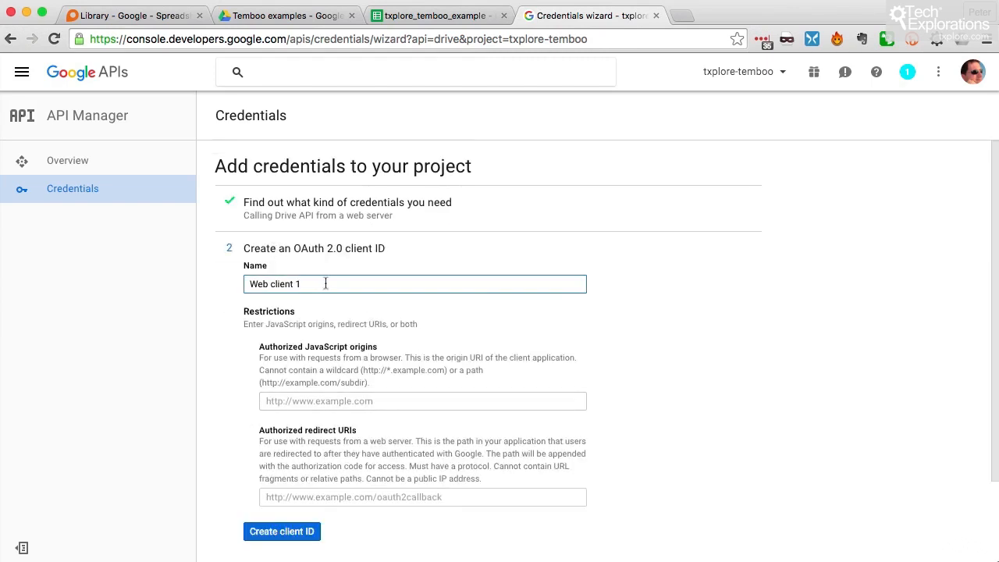
# Name the OAuth 2.0 client ID txplore_temboo_project
pyautogui.moveTo(325, 283); pyautogui.dragTo(209, 271)
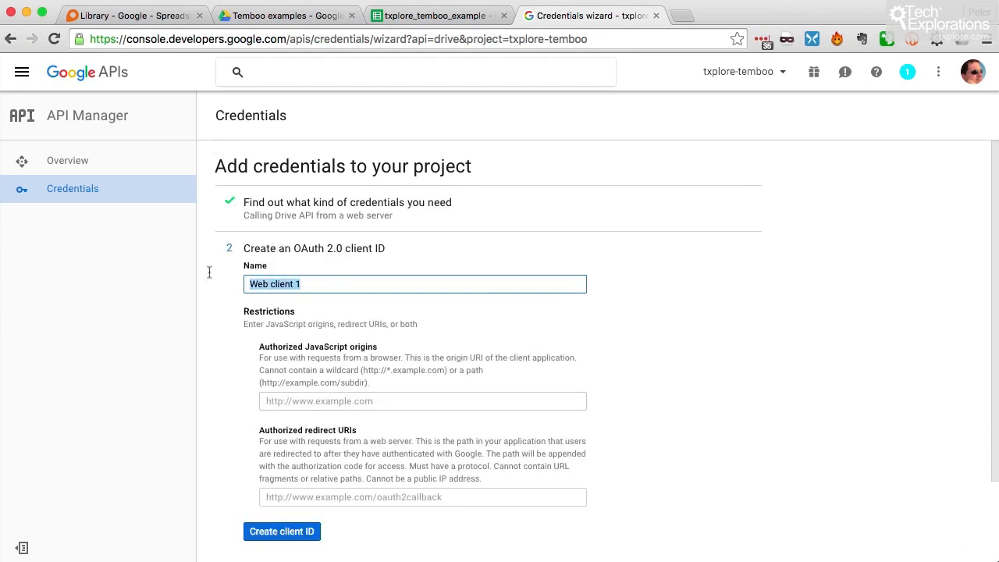
pyautogui.write('txll')
pyautogui.write('ore')
pyautogui.press('BackSpace')
pyautogui.press('BackSpace')
pyautogui.press('BackSpace')
pyautogui.press('BackSpace')
pyautogui.write('pl')
pyautogui.press('BackSpace')
pyautogui.press('BackSpace')
pyautogui.press('BackSpace')
pyautogui.write('plore')
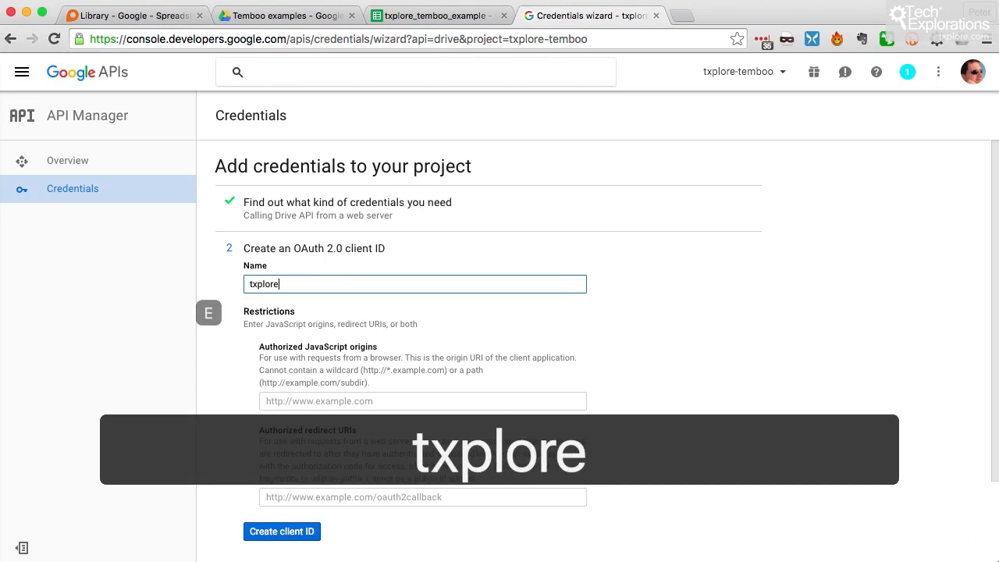
pyautogui.write('_temboo_')
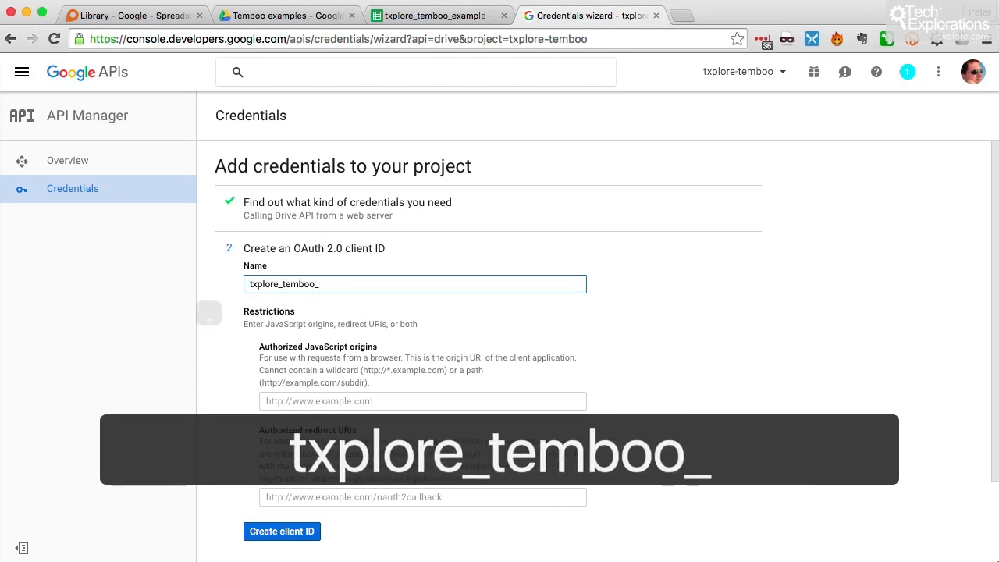
pyautogui.write('project')
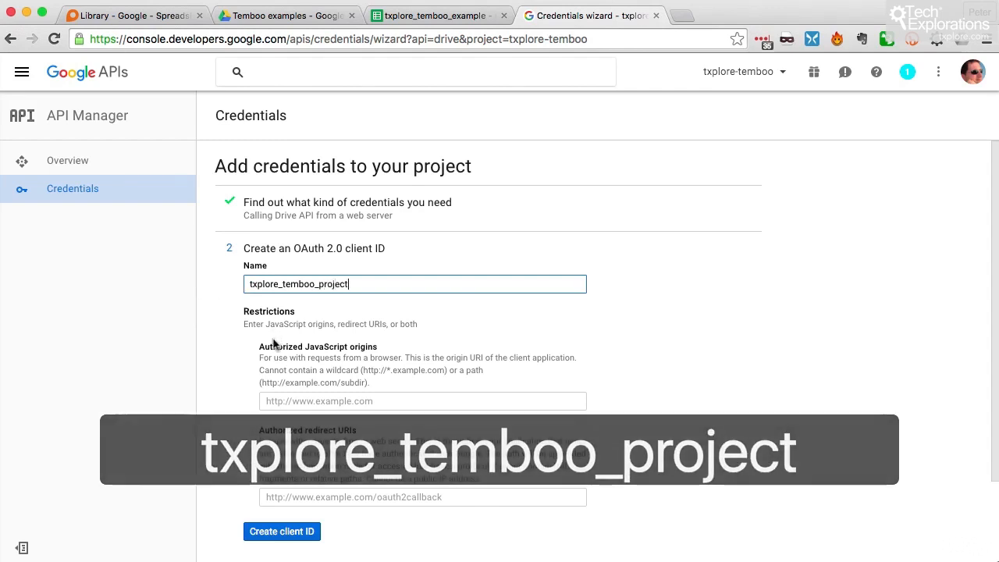
pyautogui.click(558, 378)
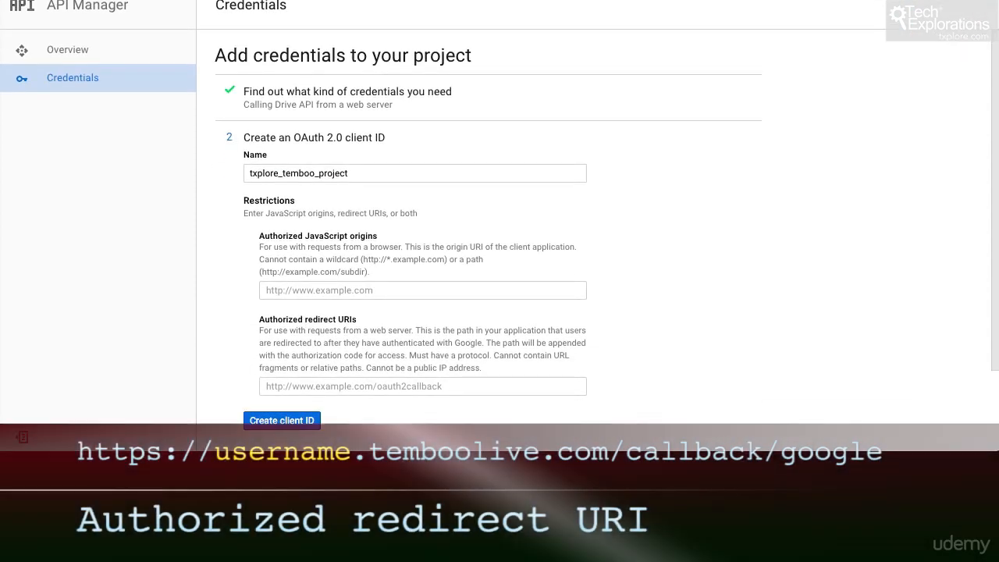
pyautogui.press('super+c')
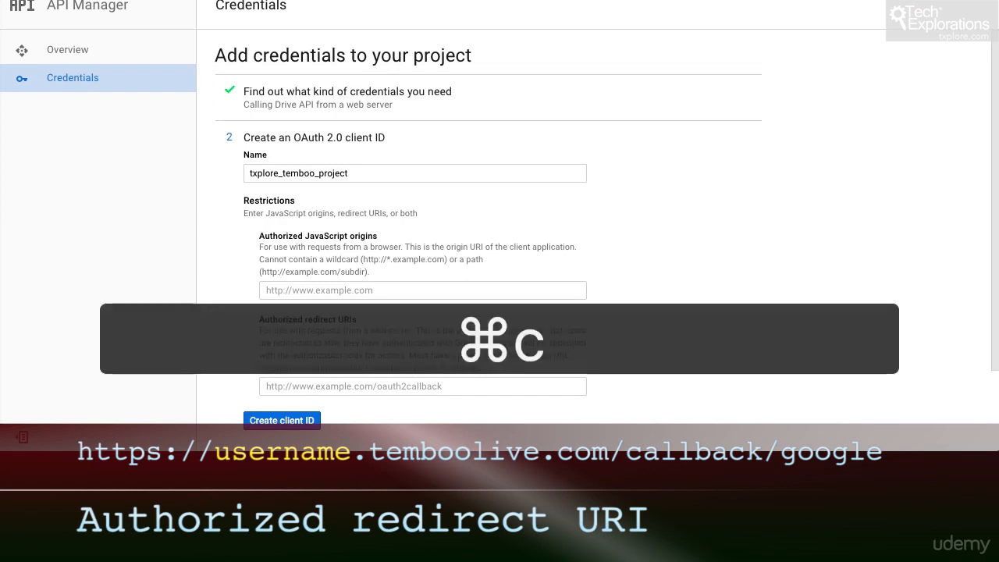
pyautogui.click(434, 387)
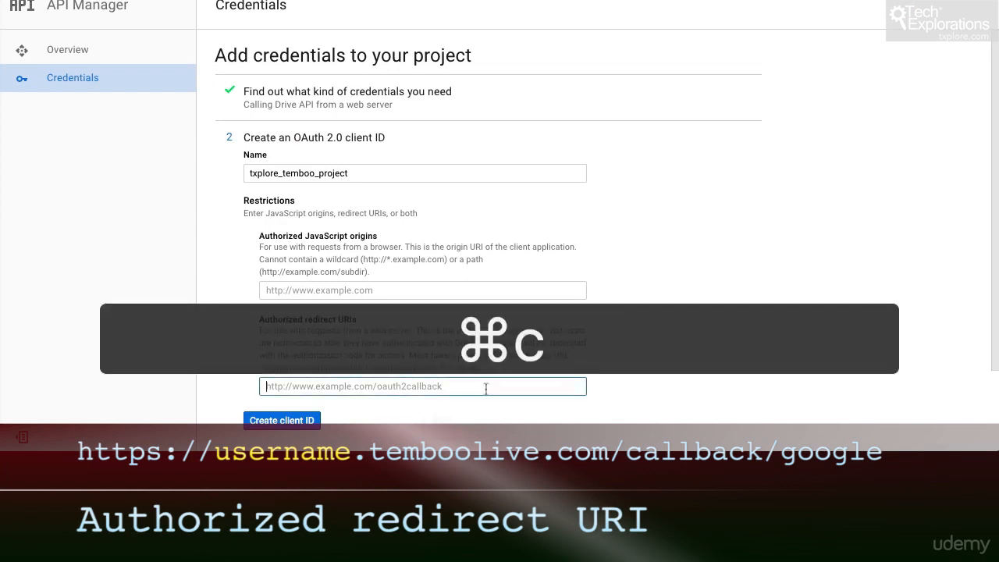
pyautogui.press('super+v')
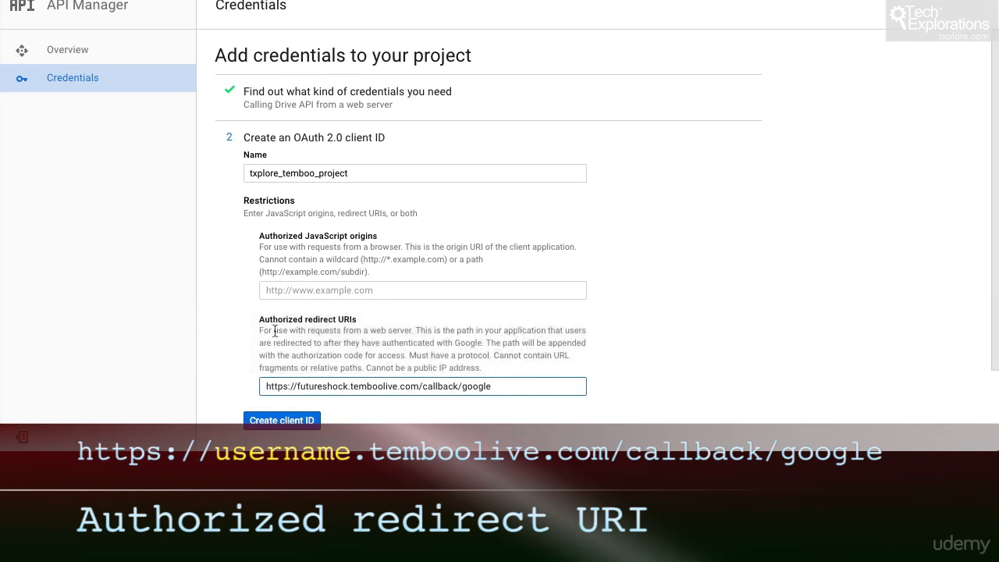
pyautogui.moveTo(273, 333); pyautogui.dragTo(391, 336)
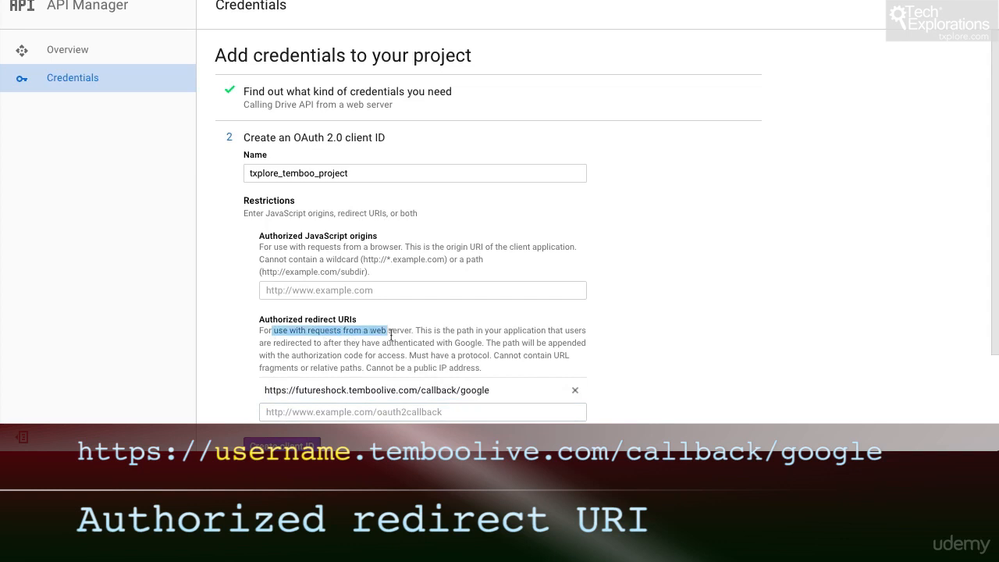
pyautogui.tripleClick(327, 390)
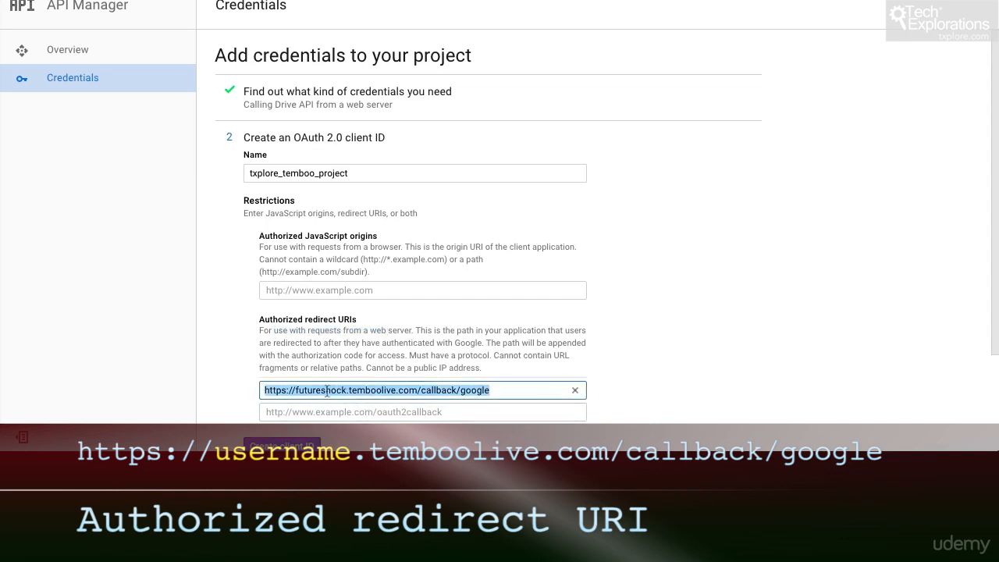
pyautogui.moveTo(348, 390); pyautogui.dragTo(498, 391)
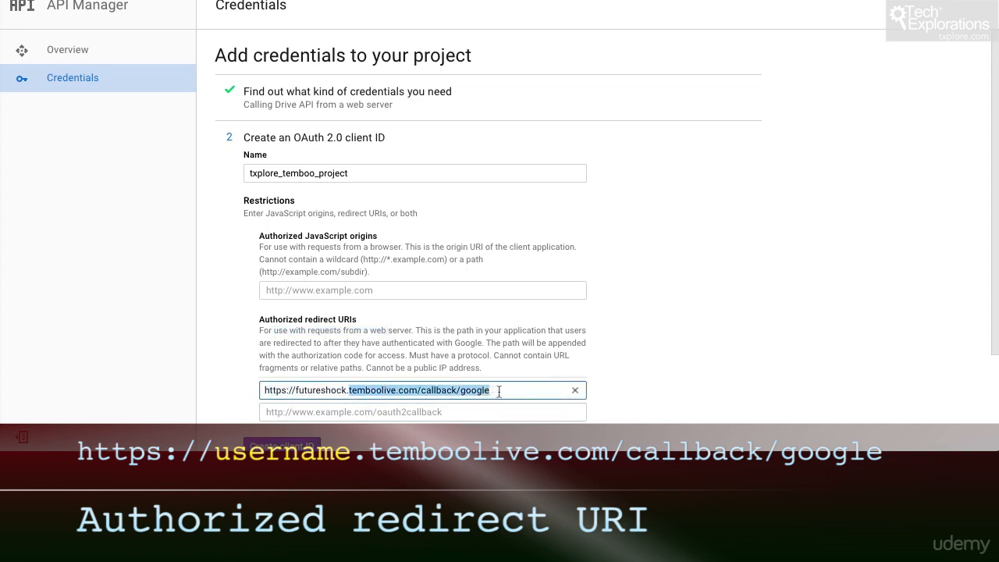
pyautogui.click(358, 392)
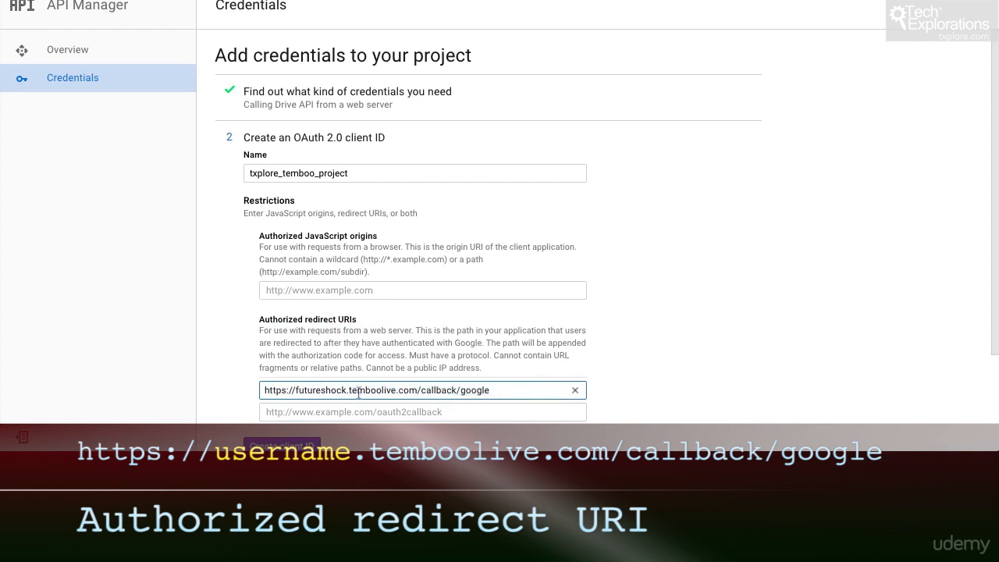
# Check the account name in the authorized redirect URI and create the OAuth client ID
pyautogui.doubleClick(312, 392)
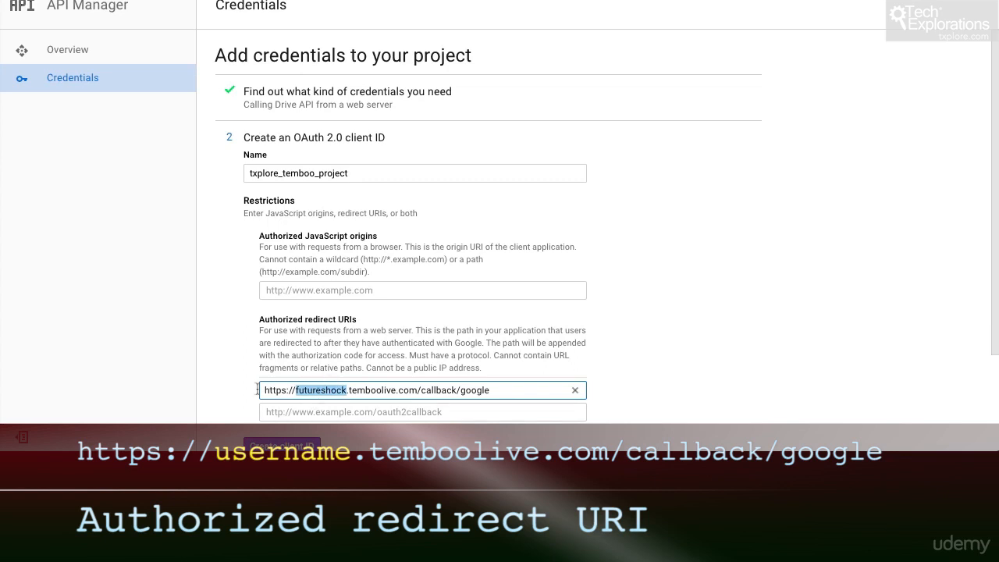
pyautogui.scroll(-1, 254, 392)
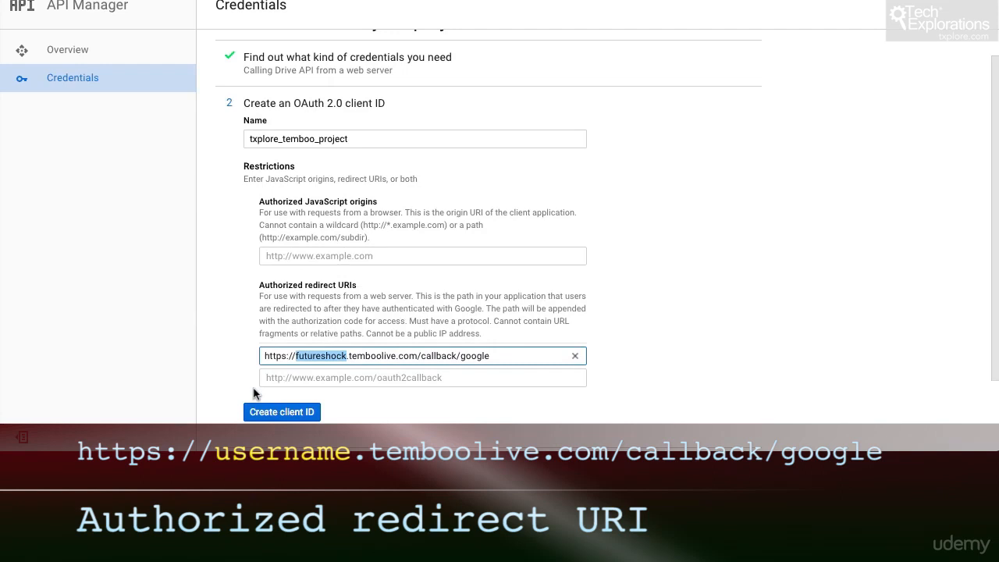
pyautogui.click(280, 413)
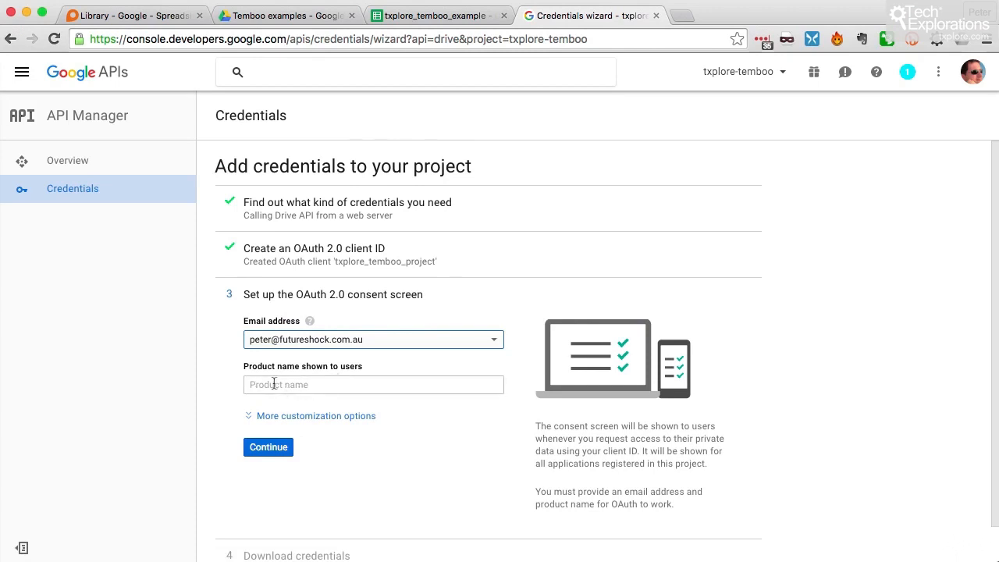
# Set the product name shown to users on the OAuth consent screen to txplore_temboo_example_app
pyautogui.click(315, 386)
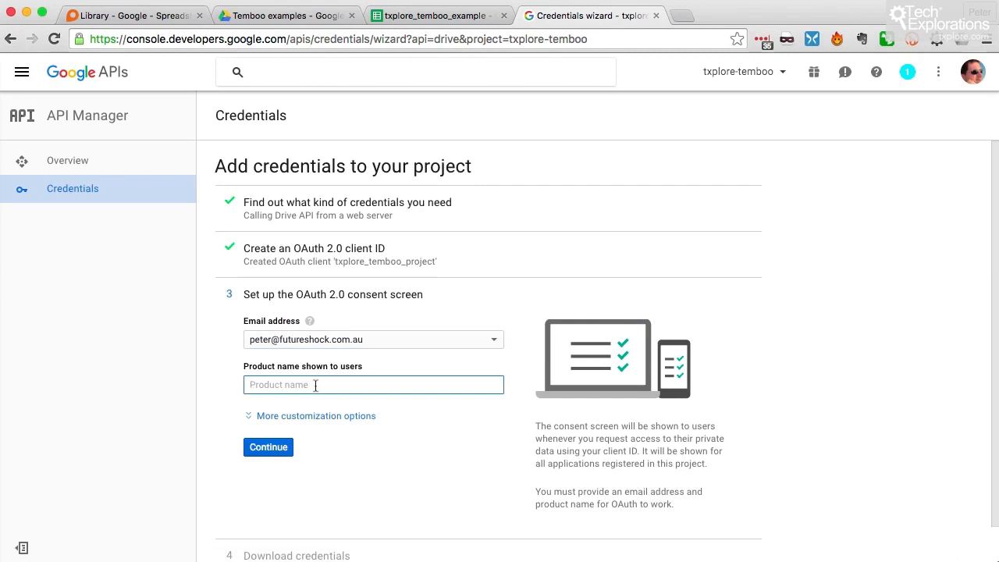
pyautogui.write('txpl')
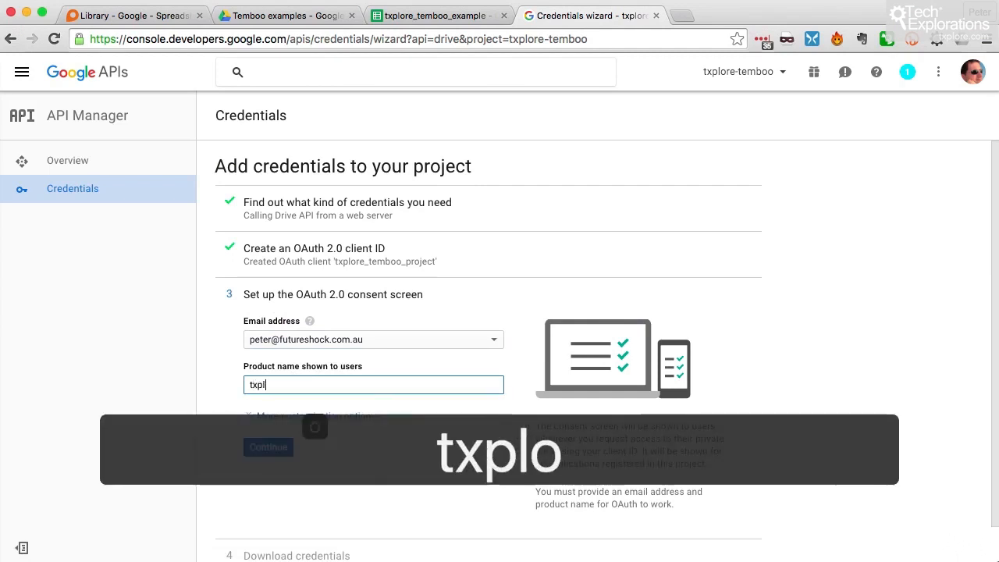
pyautogui.write('ore_temboo')
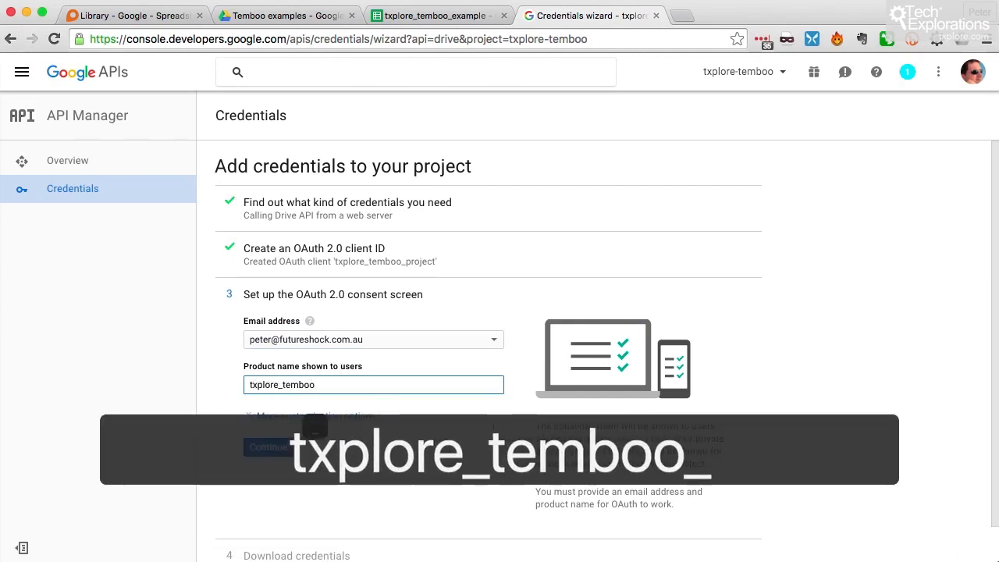
pyautogui.write('_example_app')
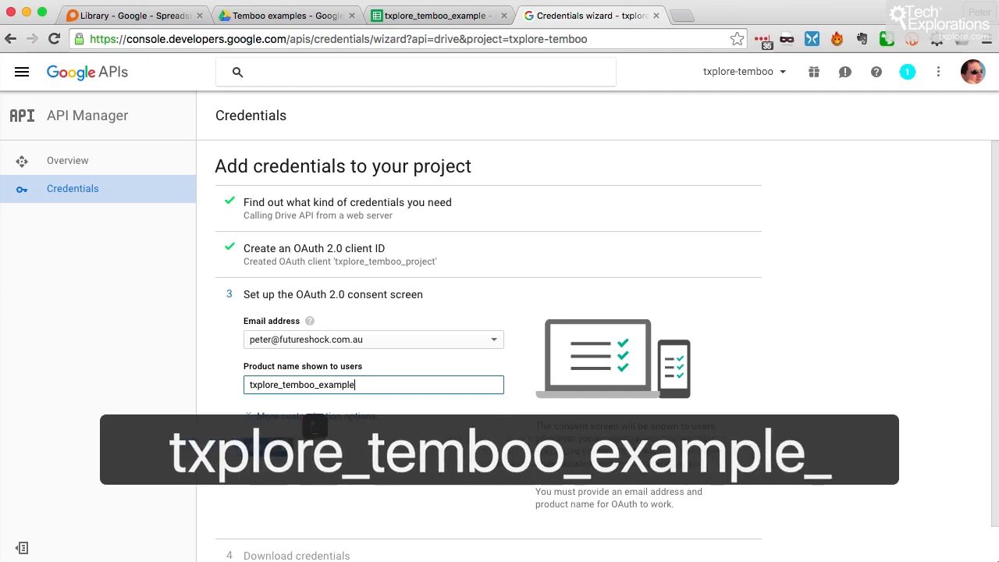
# Review the optional consent screen customization settings, leave them blank, and continue to the credentials download
pyautogui.click(265, 417)
pyautogui.scroll(-1, 279, 421)
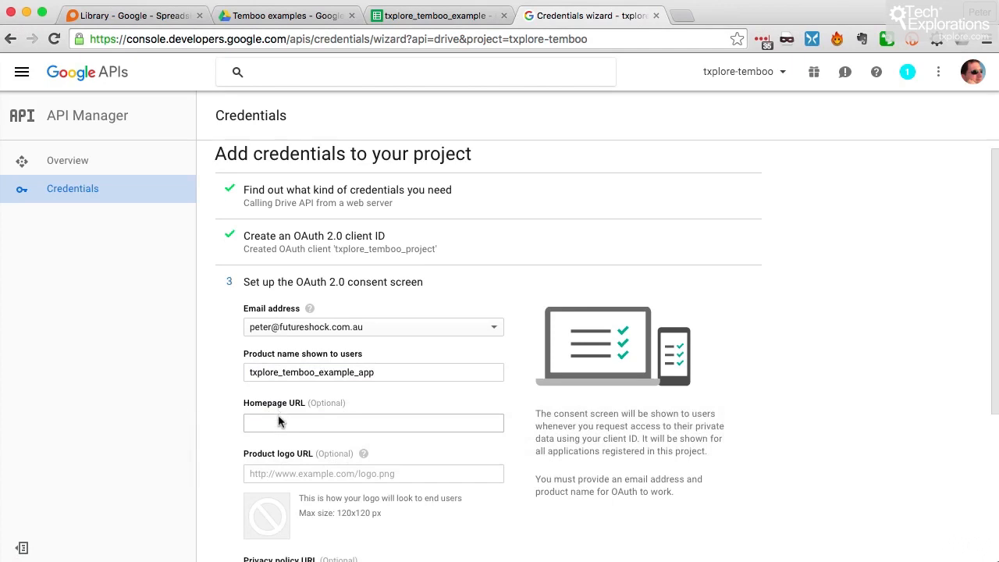
pyautogui.scroll(-2, 279, 419)
pyautogui.scroll(-1, 312, 390)
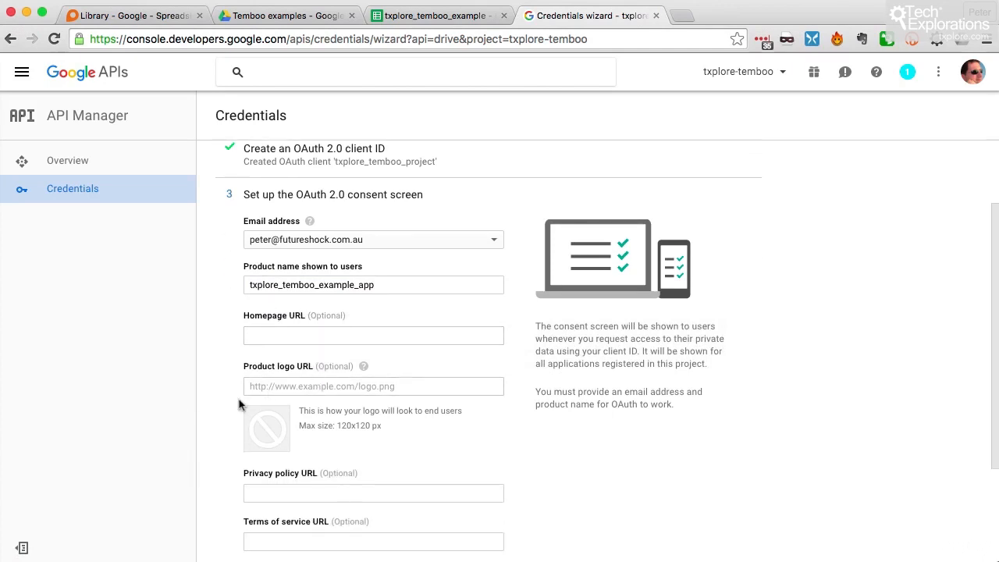
pyautogui.scroll(-4, 248, 394)
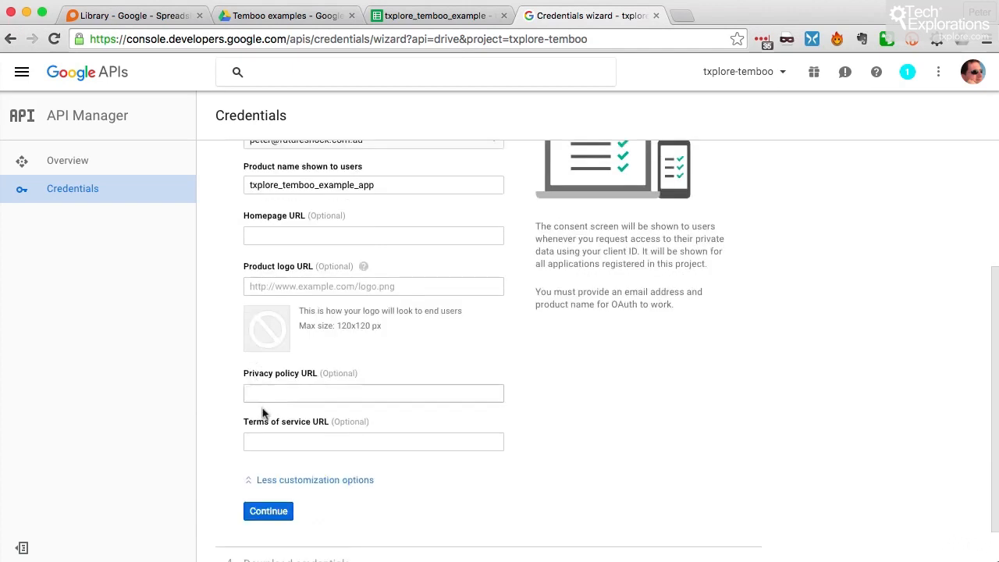
pyautogui.click(282, 482)
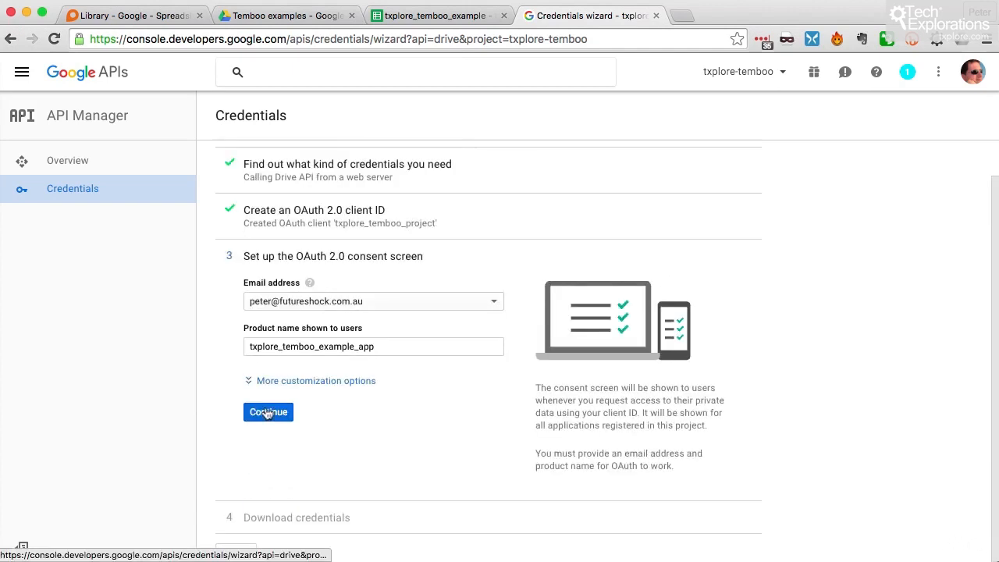
pyautogui.click(269, 410)
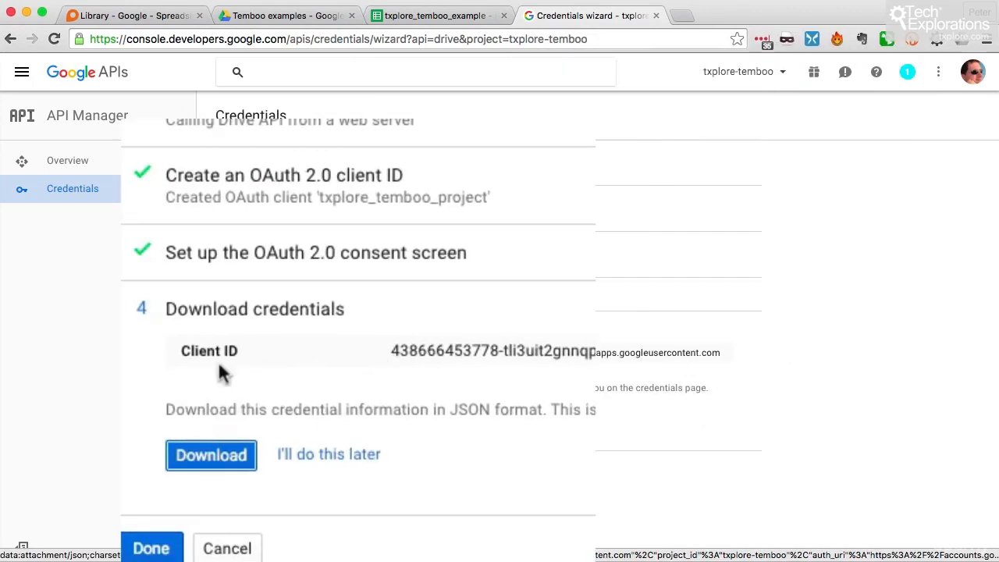
# Compare the generated client ID with the ClientID and ClientSecret inputs that Temboo's AppendRow choreo requires
pyautogui.moveTo(184, 351); pyautogui.dragTo(704, 333)
pyautogui.click(129, 16)
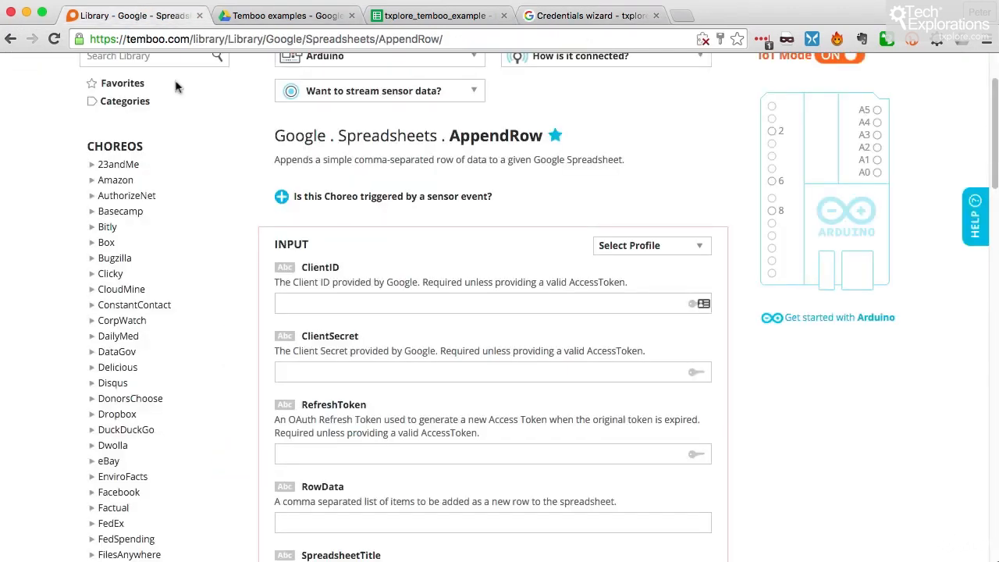
pyautogui.click(304, 296)
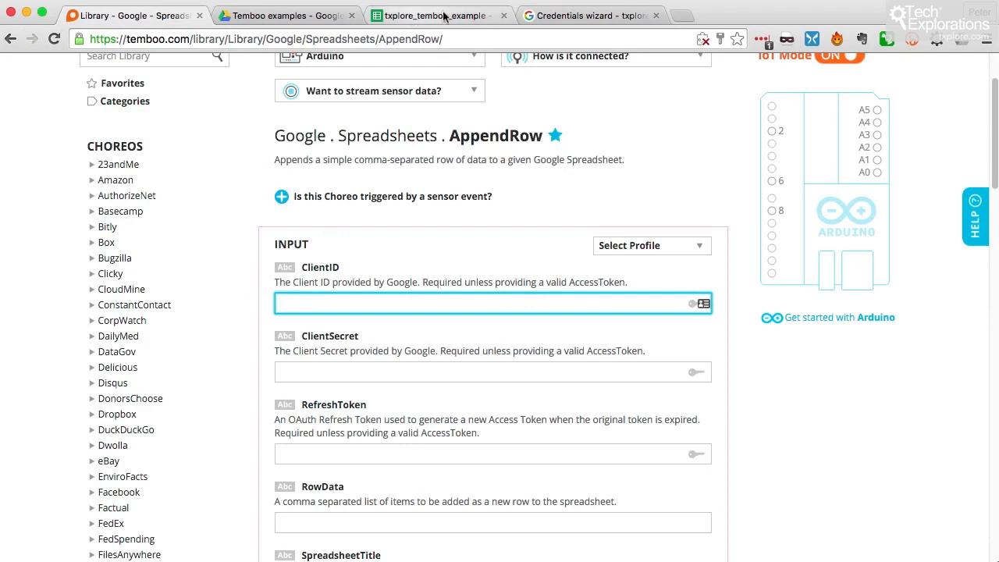
pyautogui.click(585, 16)
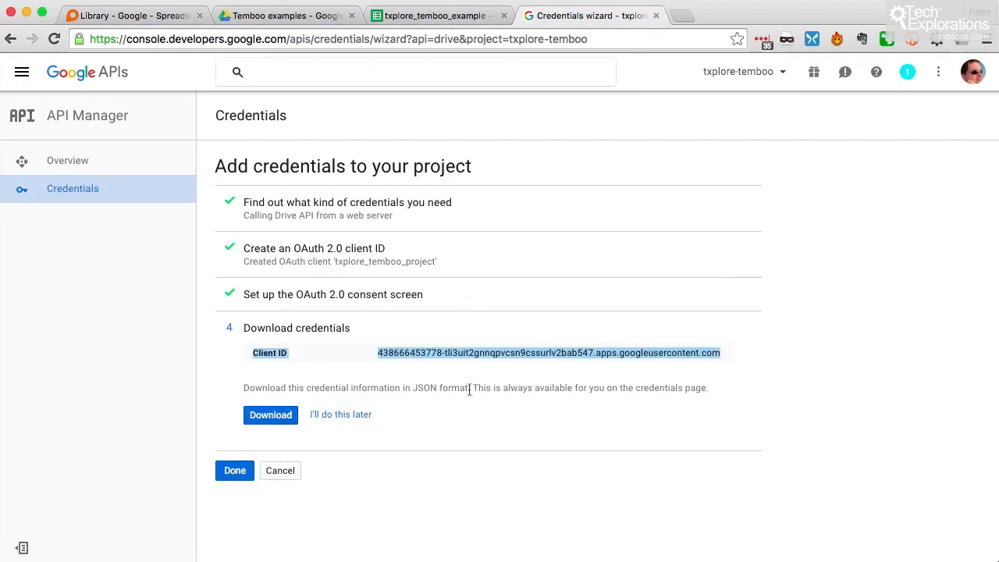
pyautogui.click(153, 17)
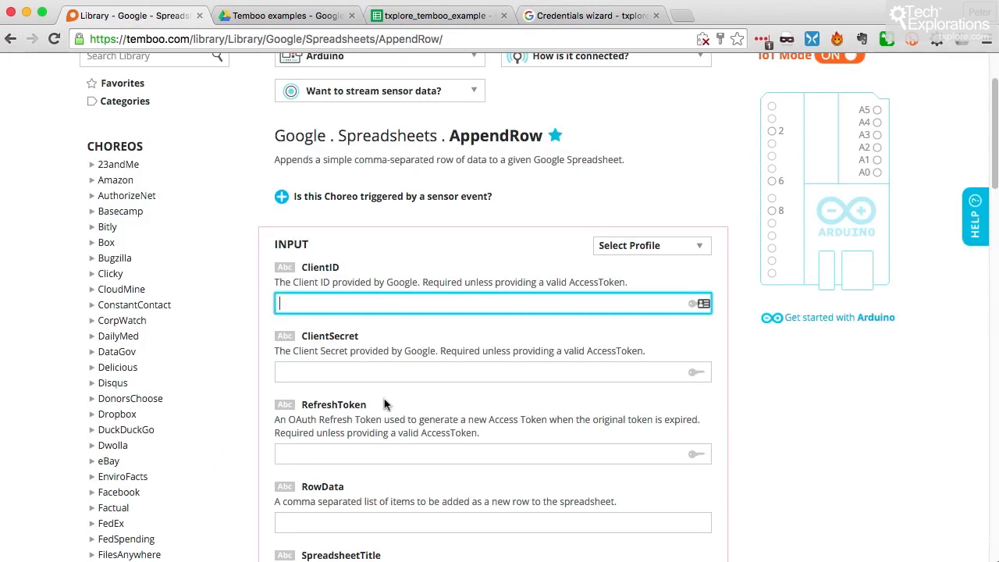
pyautogui.doubleClick(301, 336)
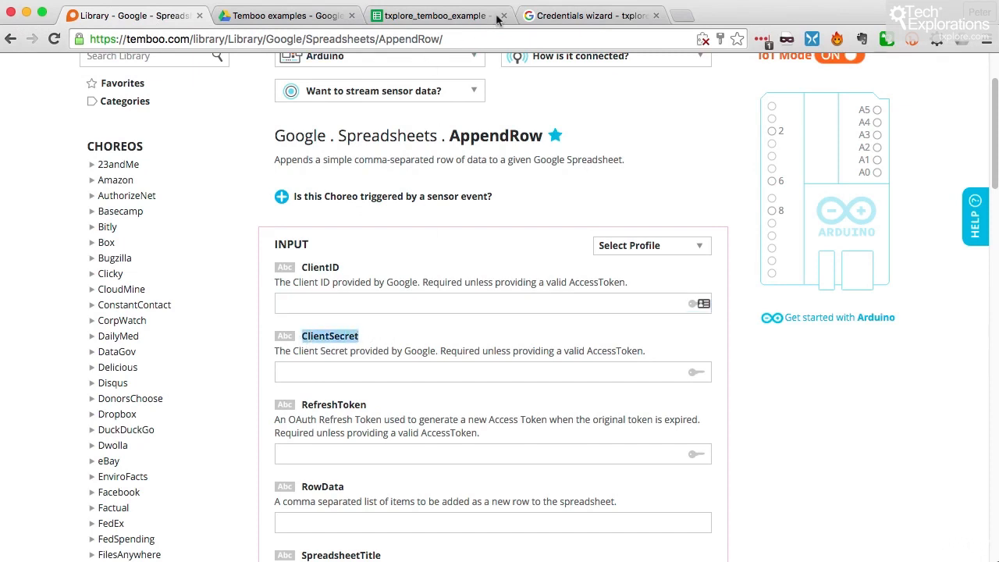
pyautogui.click(543, 17)
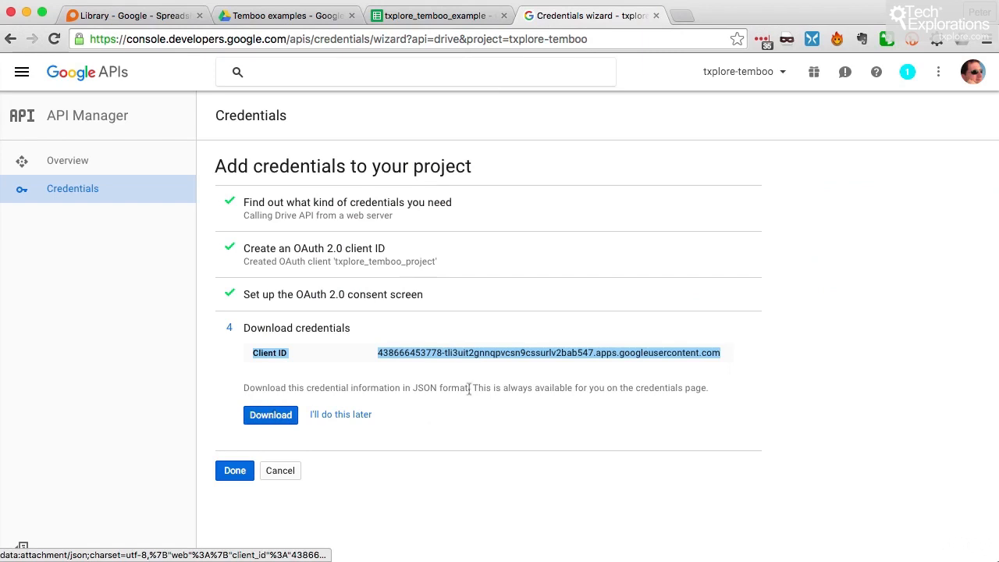
# Download the credentials as client_id.json, switch to the file in the text editor and close the untitled document
pyautogui.click(264, 419)
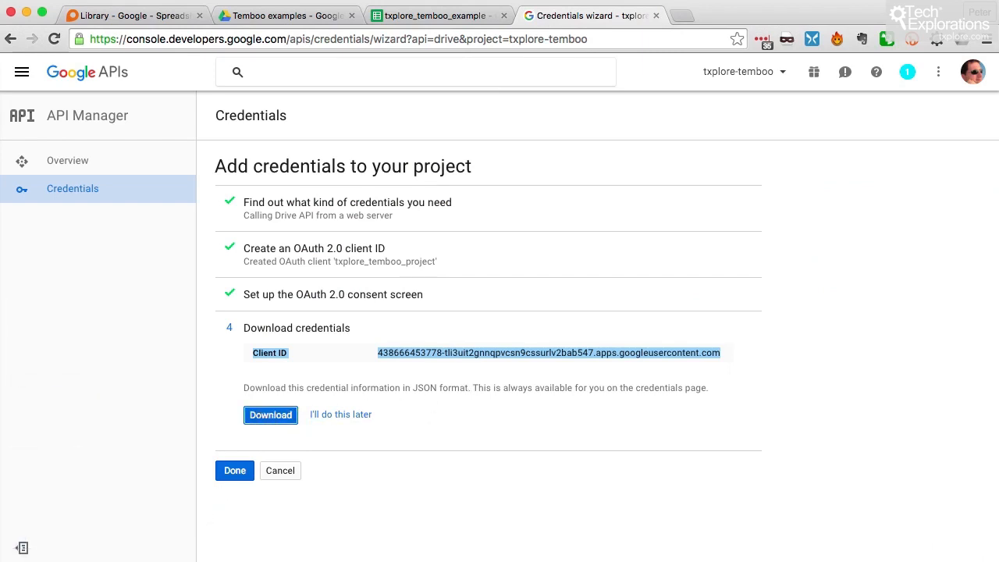
pyautogui.press('super+Tab')
pyautogui.press('super+Tab')
pyautogui.press('super+Tab')
pyautogui.press('super+Tab')
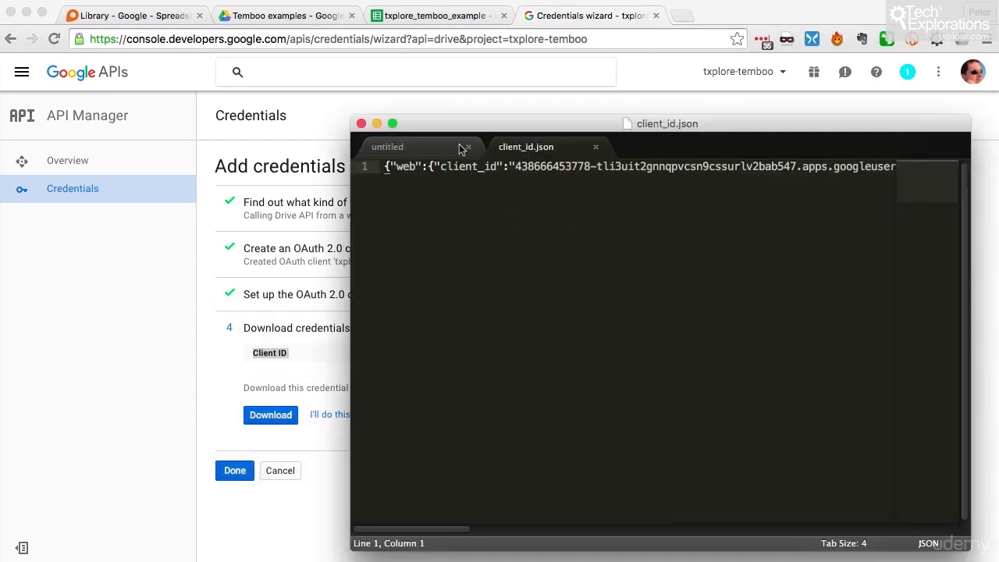
pyautogui.click(469, 147)
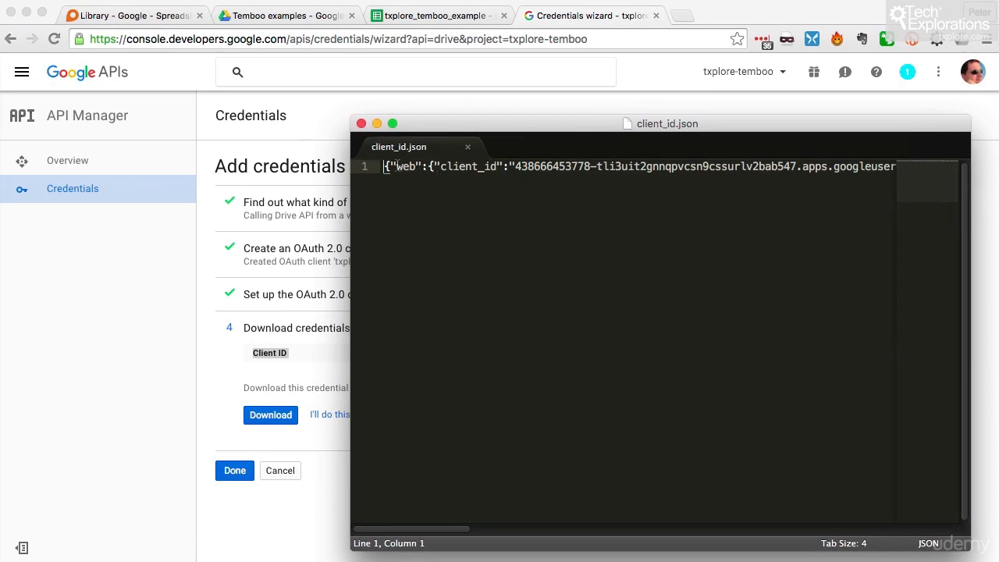
# Break the contents of client_id.json into one entry per line and locate the client ID and client secret values
pyautogui.click(428, 166)
pyautogui.press('Return')
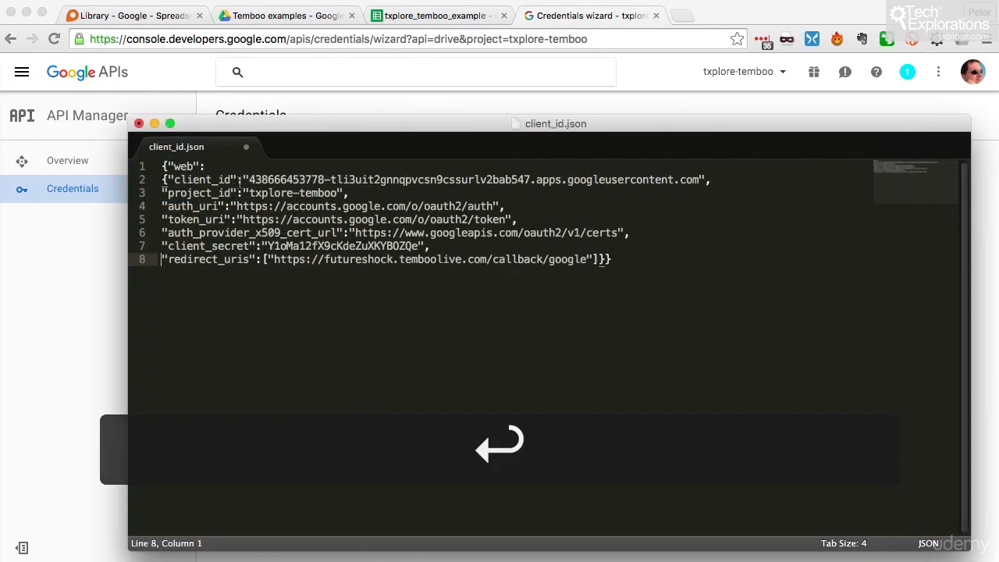
pyautogui.moveTo(238, 179); pyautogui.dragTo(705, 179)
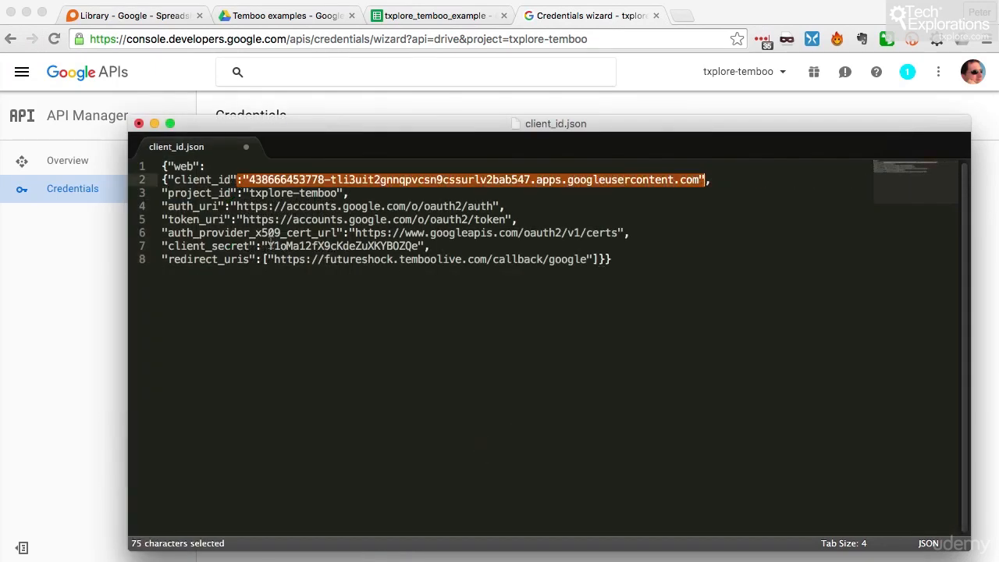
pyautogui.moveTo(268, 246); pyautogui.dragTo(418, 246)
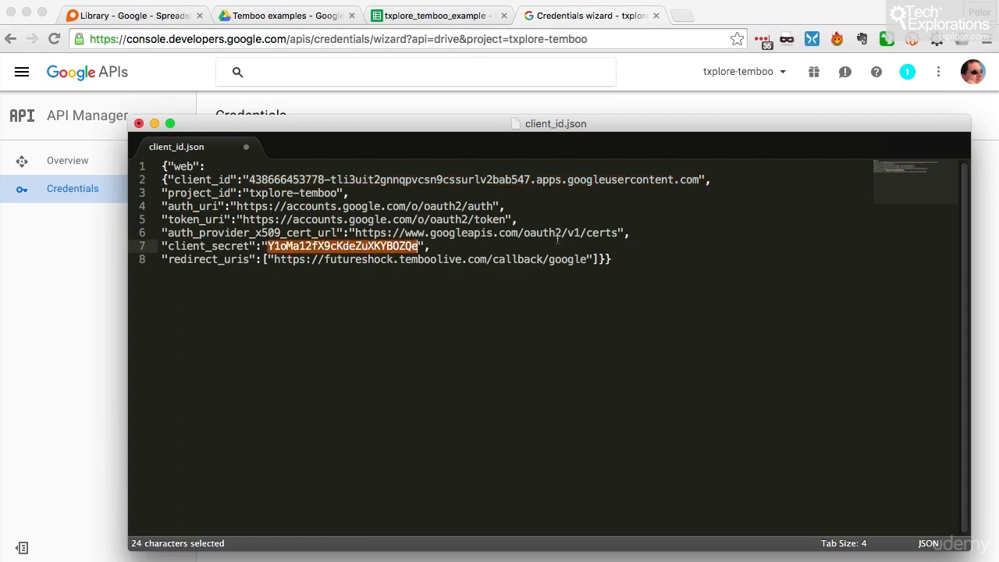
pyautogui.moveTo(570, 124); pyautogui.dragTo(596, 131)
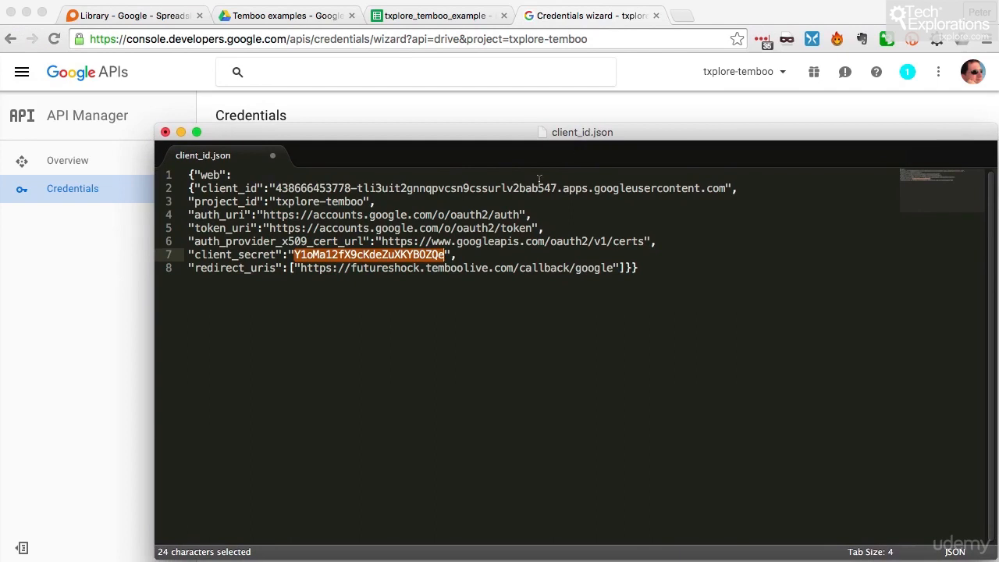
# Finish the Google credentials wizard and check the client ID and client secret in the txplore_temboo_project details
pyautogui.click(389, 107)
pyautogui.click(237, 472)
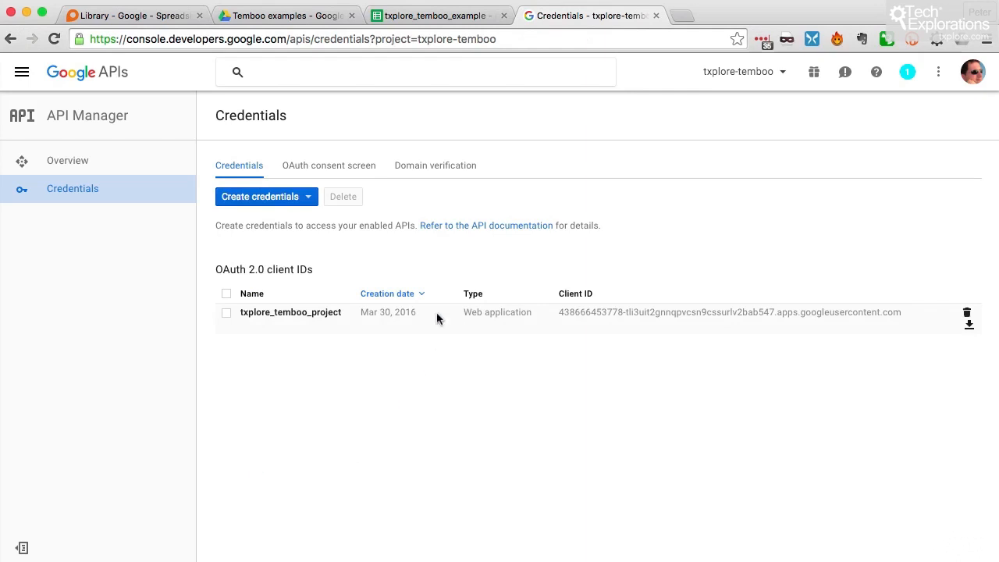
pyautogui.click(326, 314)
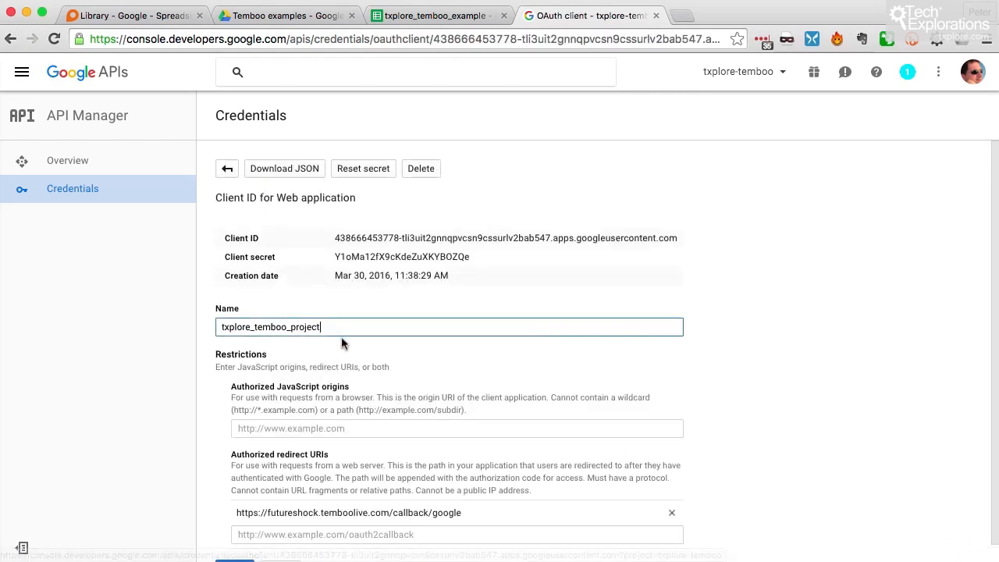
pyautogui.moveTo(478, 264); pyautogui.dragTo(228, 248)
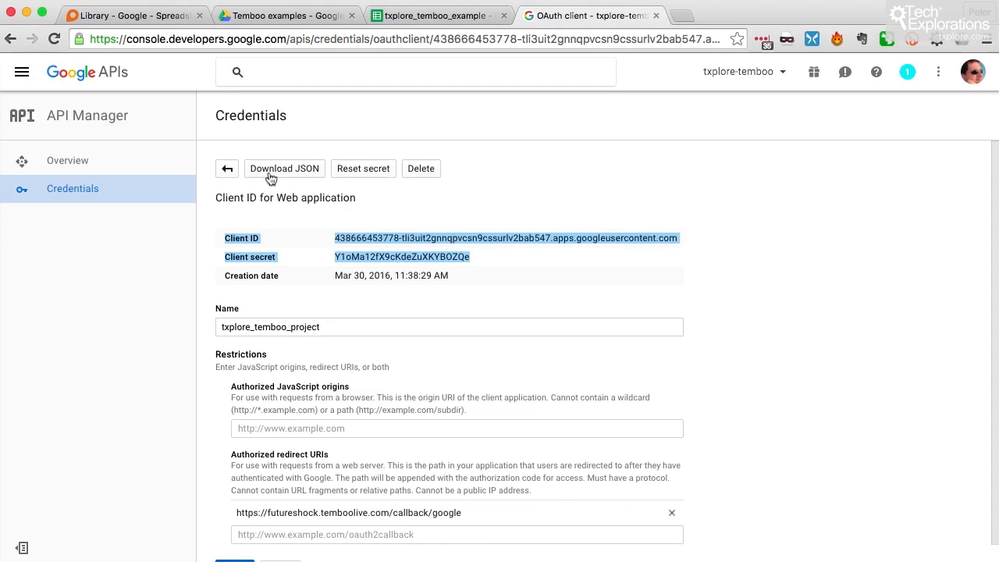
pyautogui.click(227, 169)
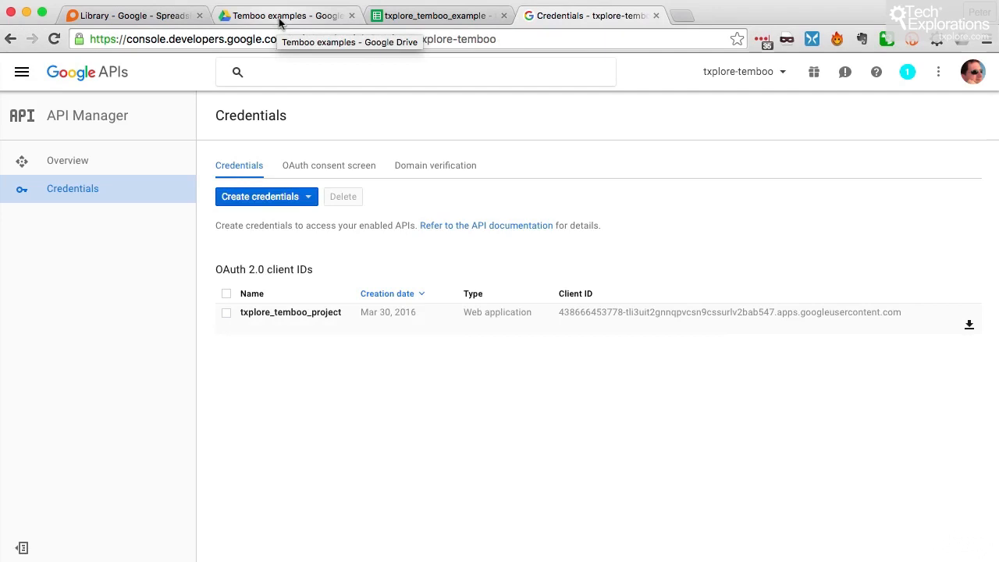
# Copy the client ID from the txplore_temboo_project details into the ClientID input of Temboo's AppendRow choreo
pyautogui.click(293, 314)
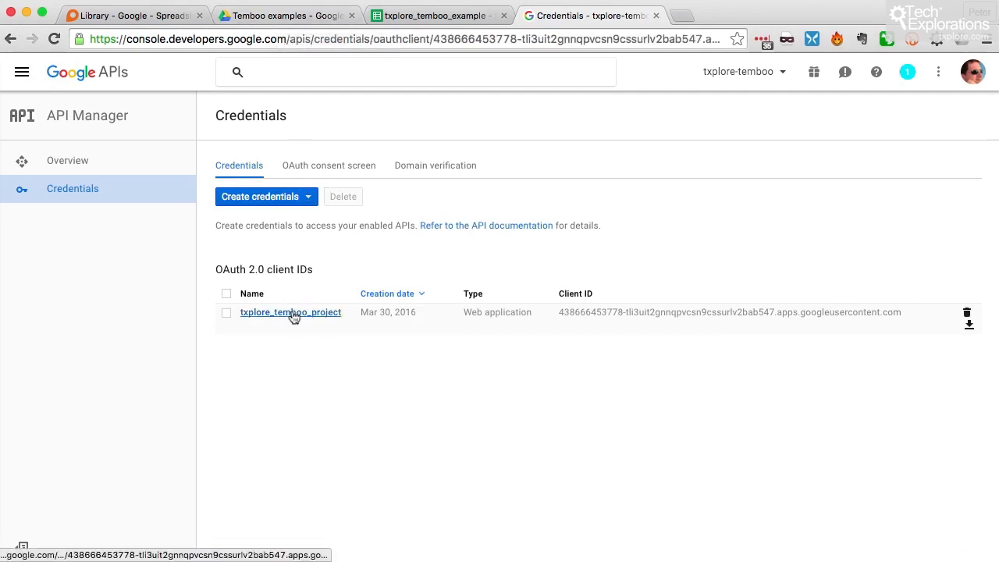
pyautogui.tripleClick(351, 239)
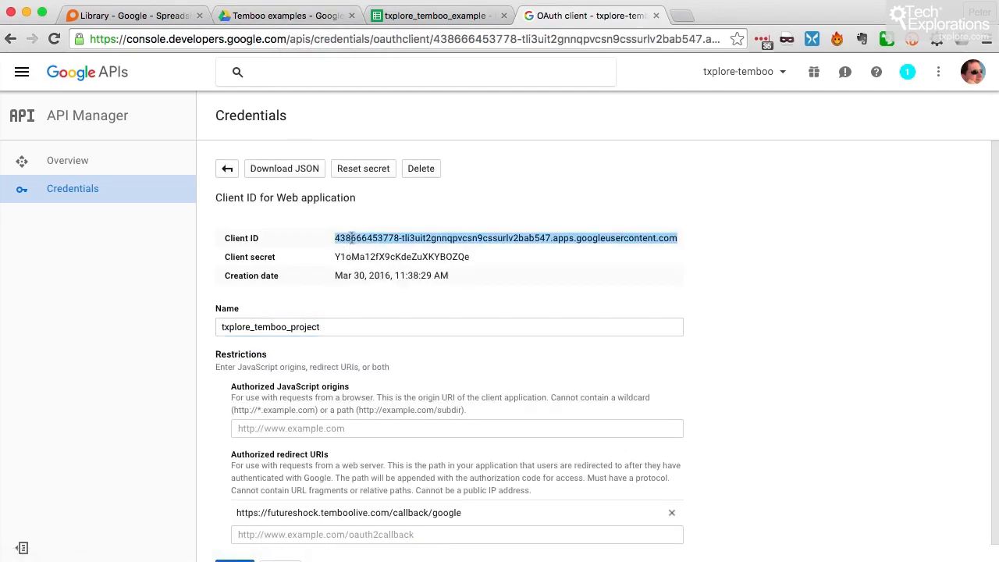
pyautogui.press('super+c')
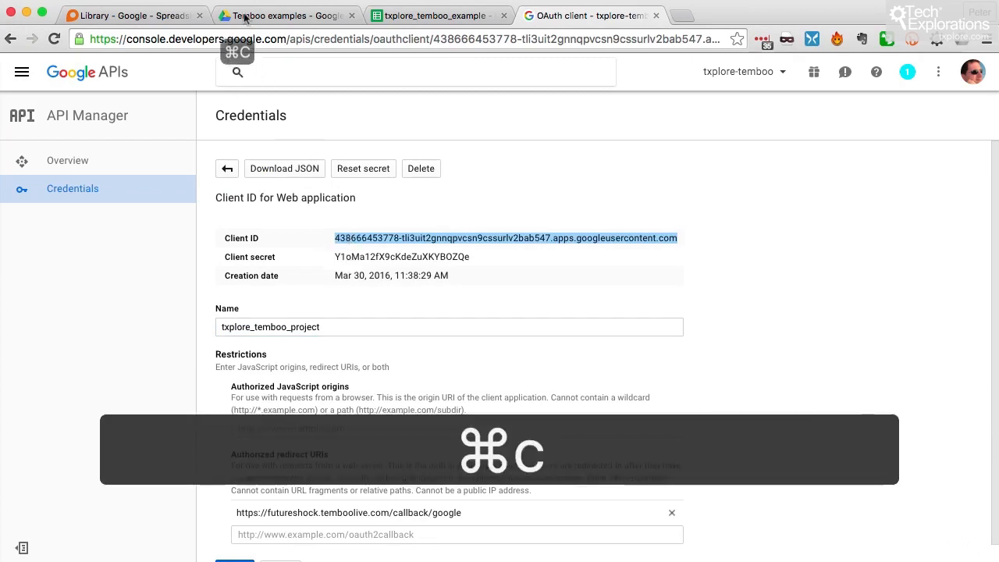
pyautogui.click(128, 16)
pyautogui.click(355, 302)
pyautogui.press('super+v')
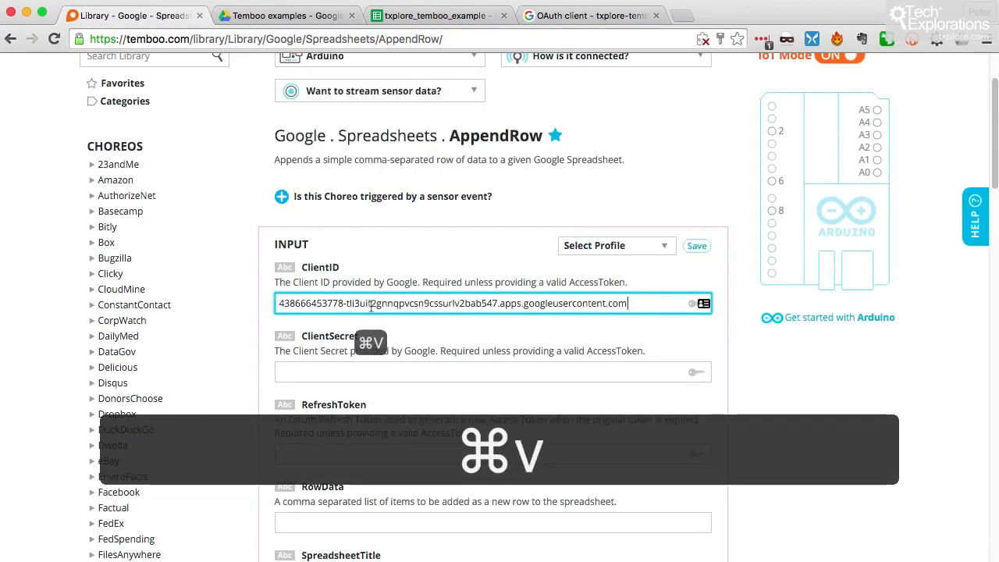
# Copy the client secret from the txplore_temboo_project credentials into the ClientSecret input of the AppendRow choreo
pyautogui.click(581, 15)
pyautogui.doubleClick(384, 257)
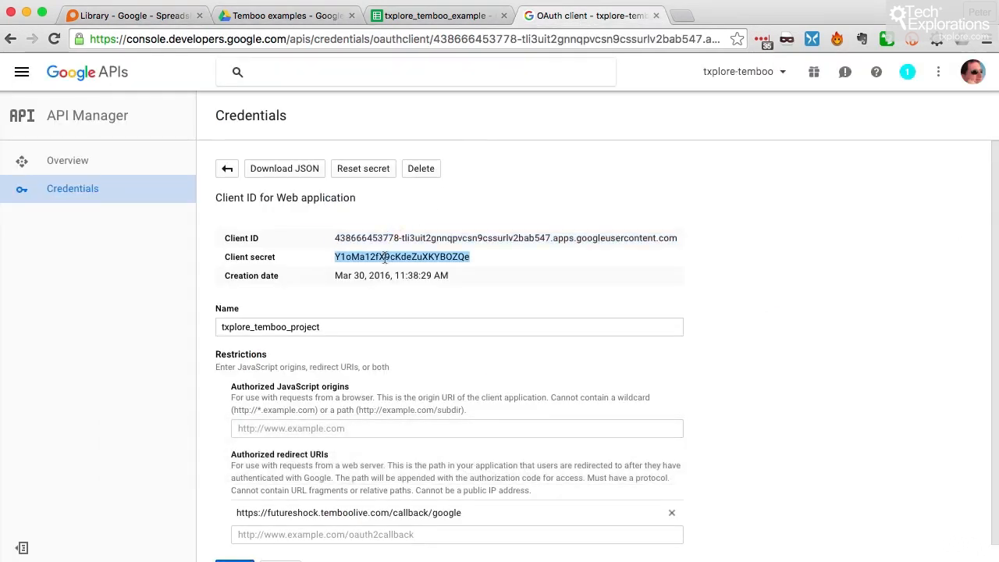
pyautogui.press('super+c')
pyautogui.click(134, 15)
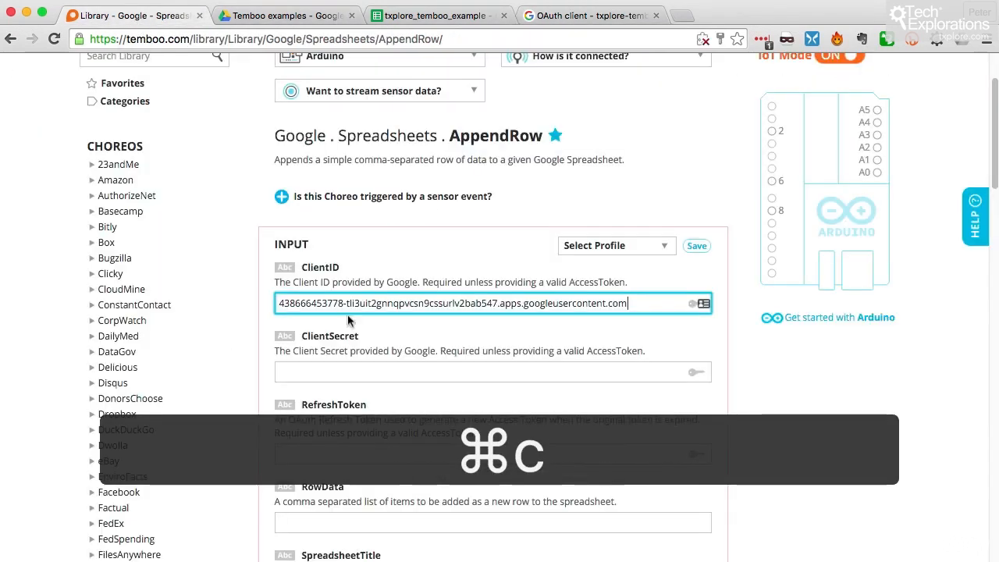
pyautogui.click(356, 370)
pyautogui.press('super+v')
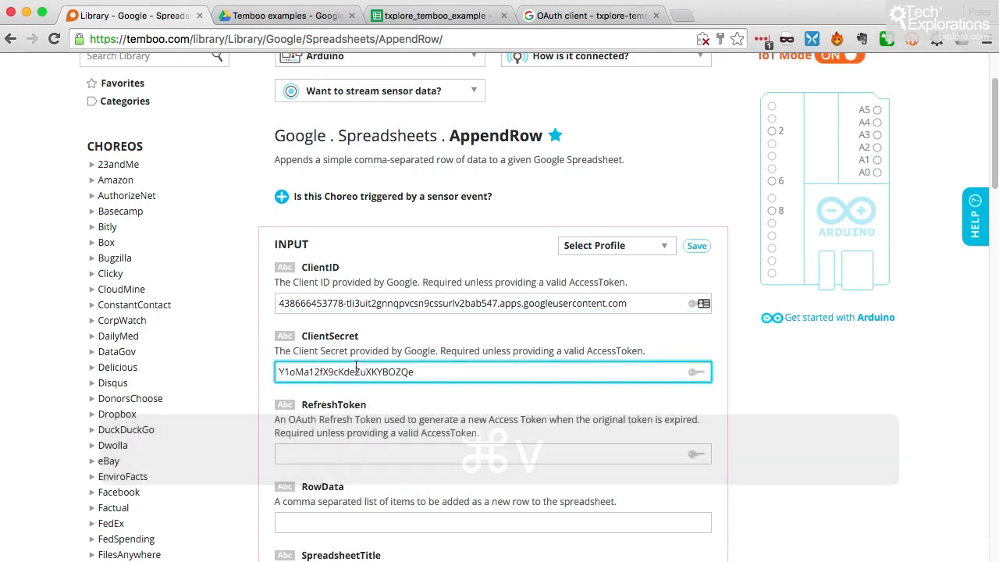
# Leave RefreshToken empty and set the AppendRow choreo's RowData input to the test values 10,20
pyautogui.scroll(-3, 340, 421)
pyautogui.moveTo(302, 323); pyautogui.dragTo(363, 328)
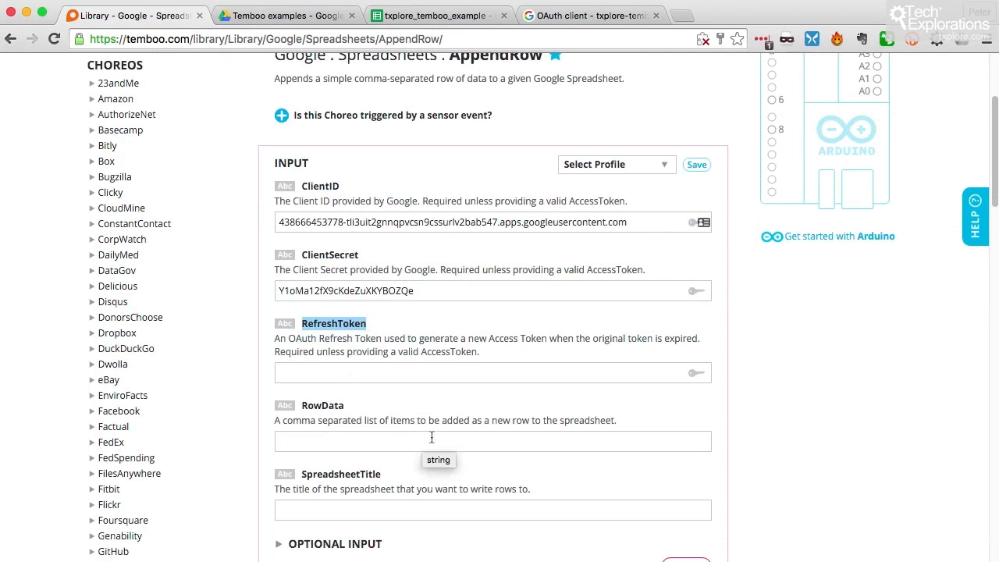
pyautogui.scroll(-1, 341, 414)
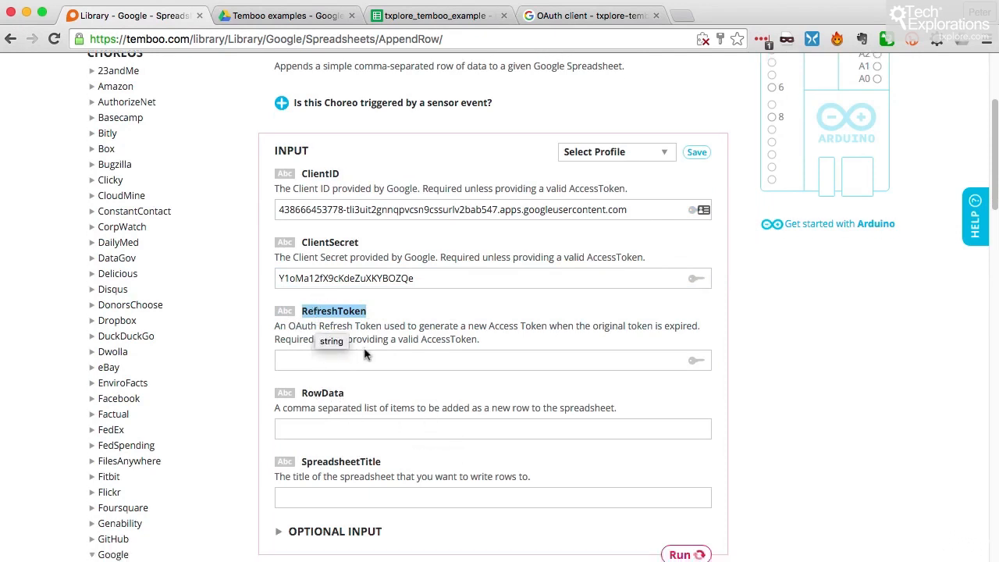
pyautogui.scroll(-1, 313, 410)
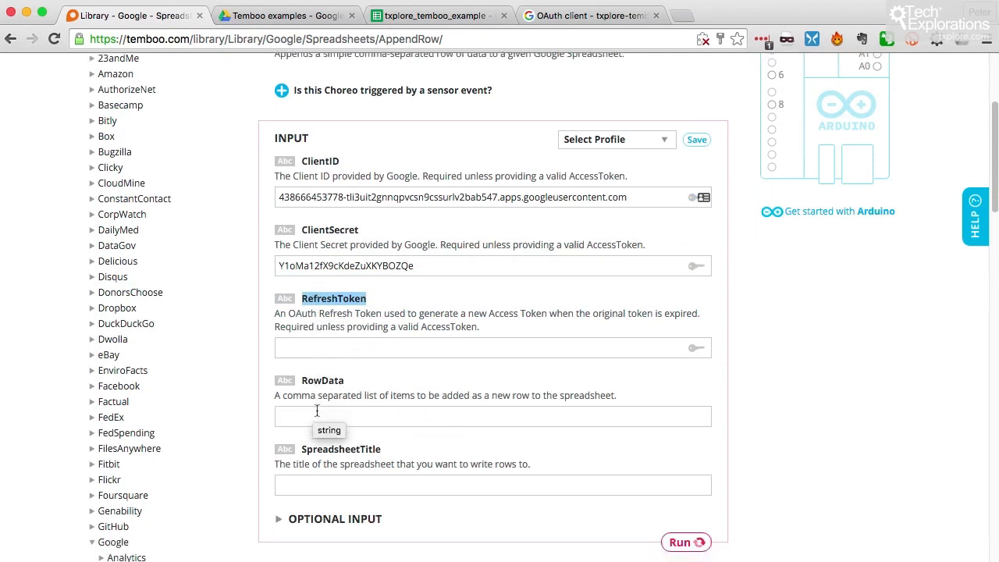
pyautogui.click(410, 414)
pyautogui.write('10,20')
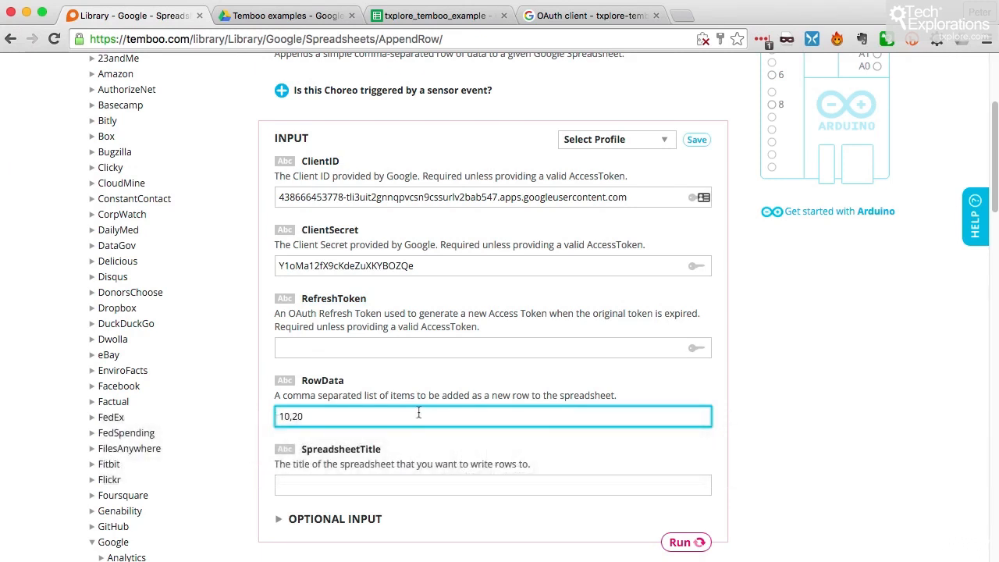
# Copy the title txplore_temboo_example from the Google spreadsheet into the SpreadsheetTitle input of the AppendRow choreo
pyautogui.click(363, 484)
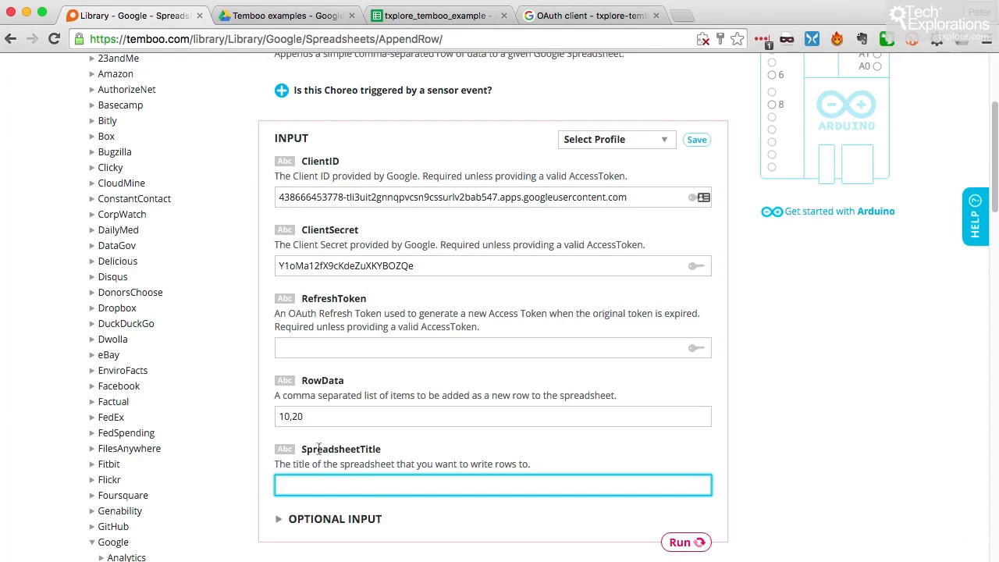
pyautogui.click(421, 16)
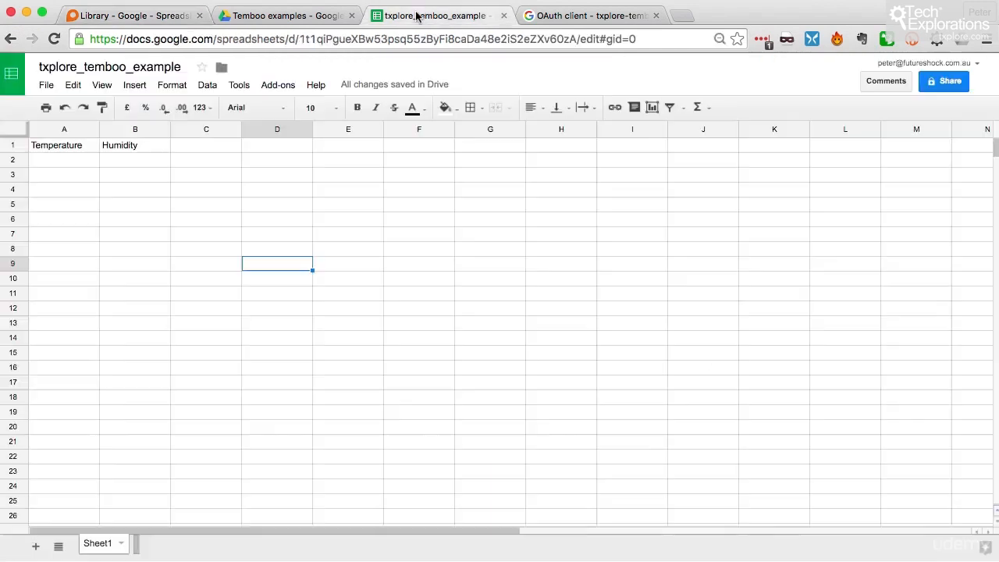
pyautogui.click(123, 67)
pyautogui.press('super+a')
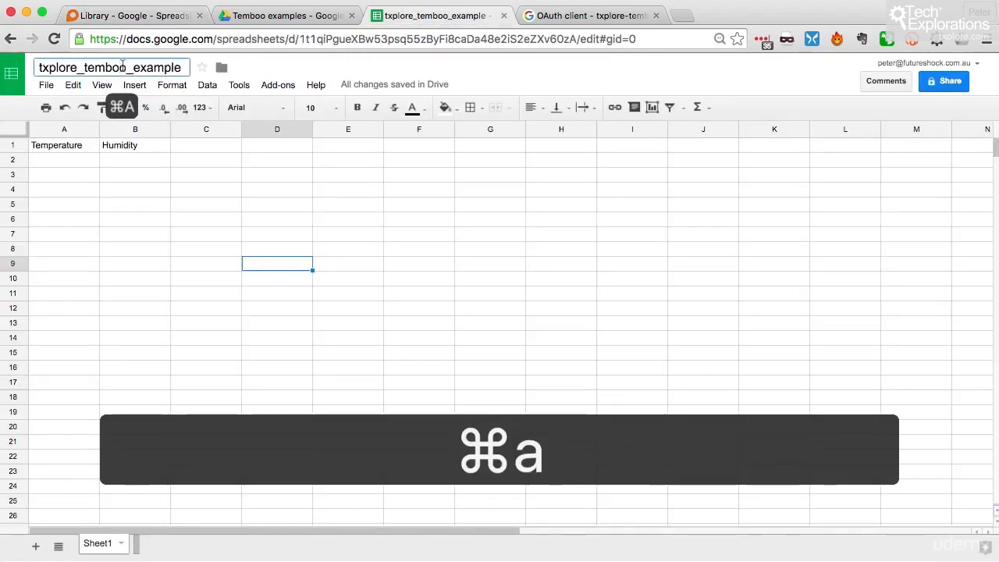
pyautogui.press('super+c')
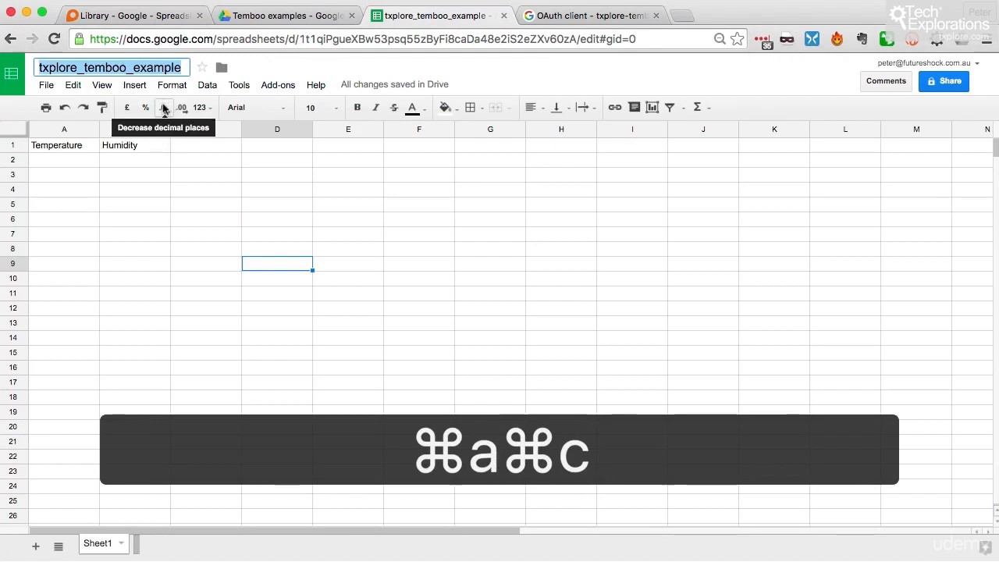
pyautogui.rightClick(119, 72)
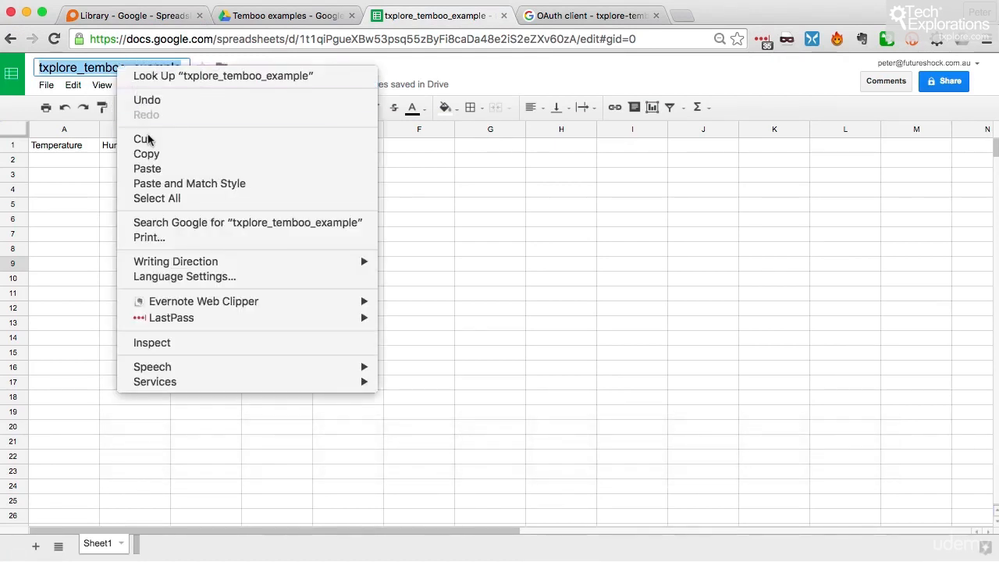
pyautogui.click(146, 154)
pyautogui.click(131, 16)
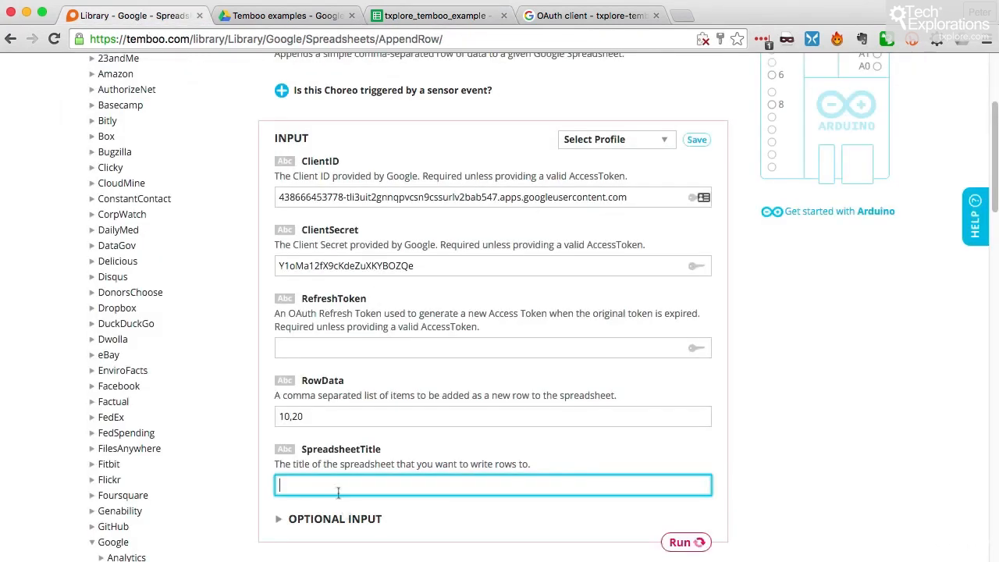
pyautogui.press('super+v')
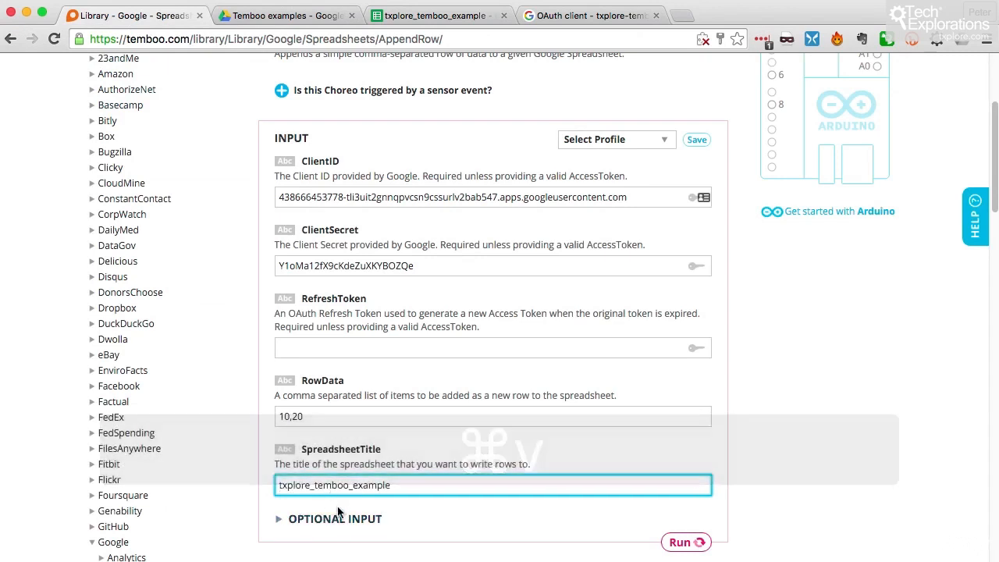
# Run the AppendRow choreo and read its output to see which authentication inputs it requires
pyautogui.click(671, 543)
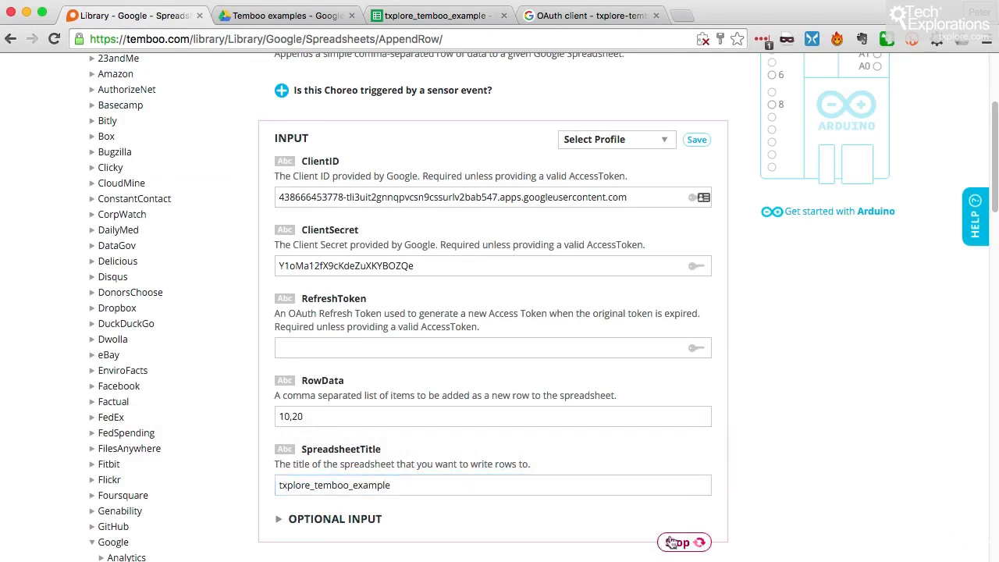
pyautogui.scroll(-5, 656, 445)
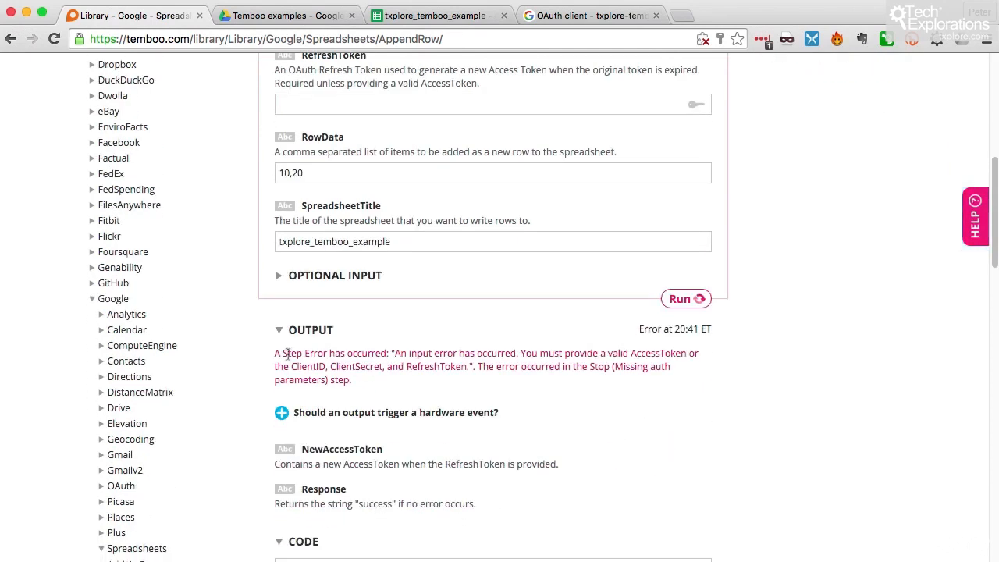
pyautogui.moveTo(276, 353); pyautogui.dragTo(402, 381)
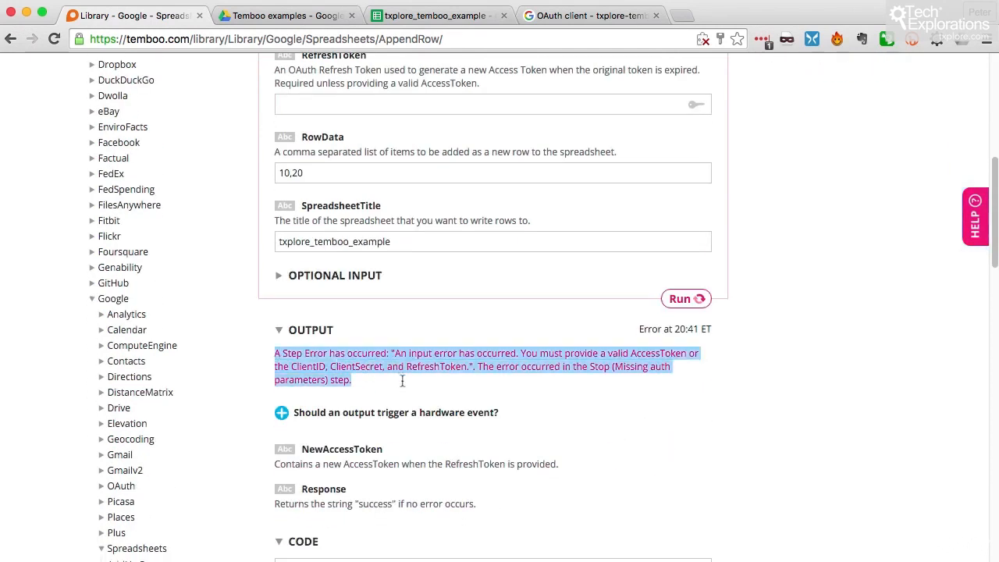
pyautogui.click(500, 357)
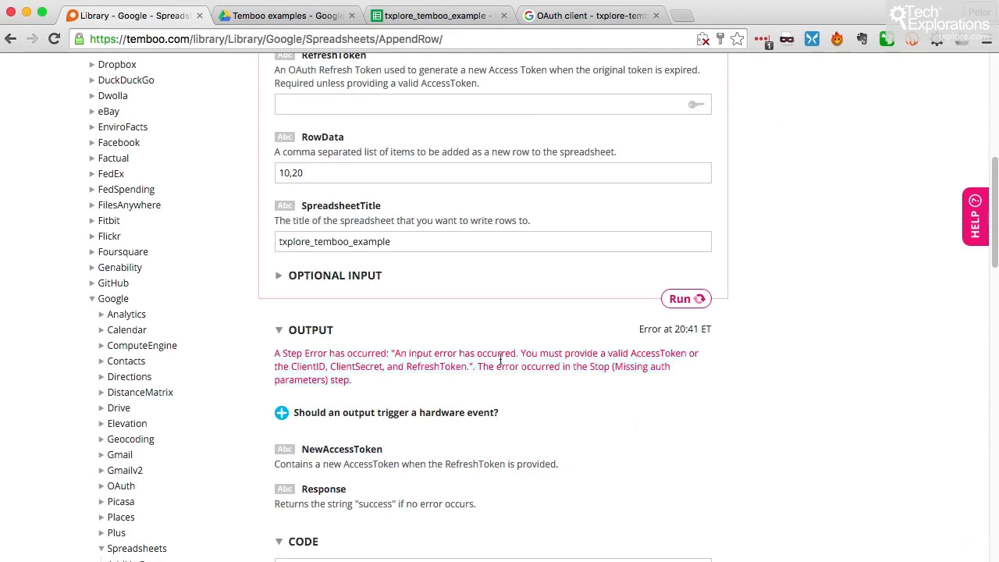
pyautogui.moveTo(521, 353); pyautogui.dragTo(479, 370)
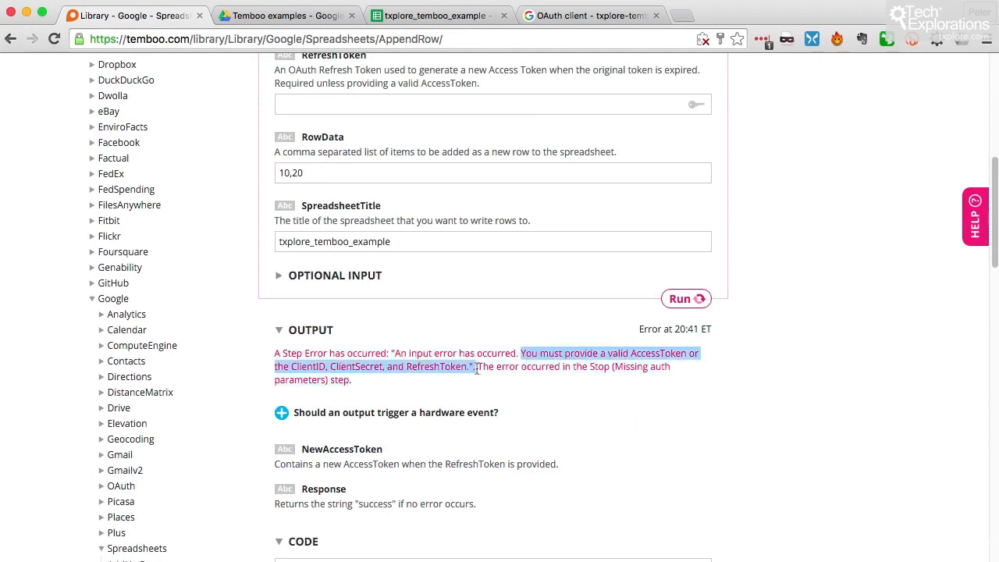
pyautogui.moveTo(477, 370); pyautogui.dragTo(469, 370)
pyautogui.doubleClick(429, 366)
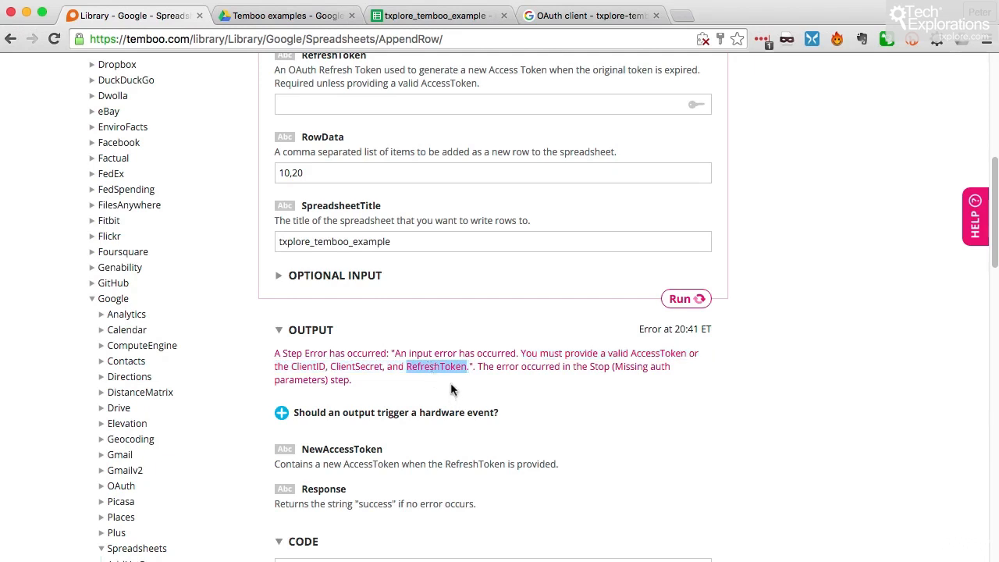
# Expand Google's OAuth choreos in the Temboo library and open InitializeOAuth in a new browser tab
pyautogui.scroll(1, 450, 383)
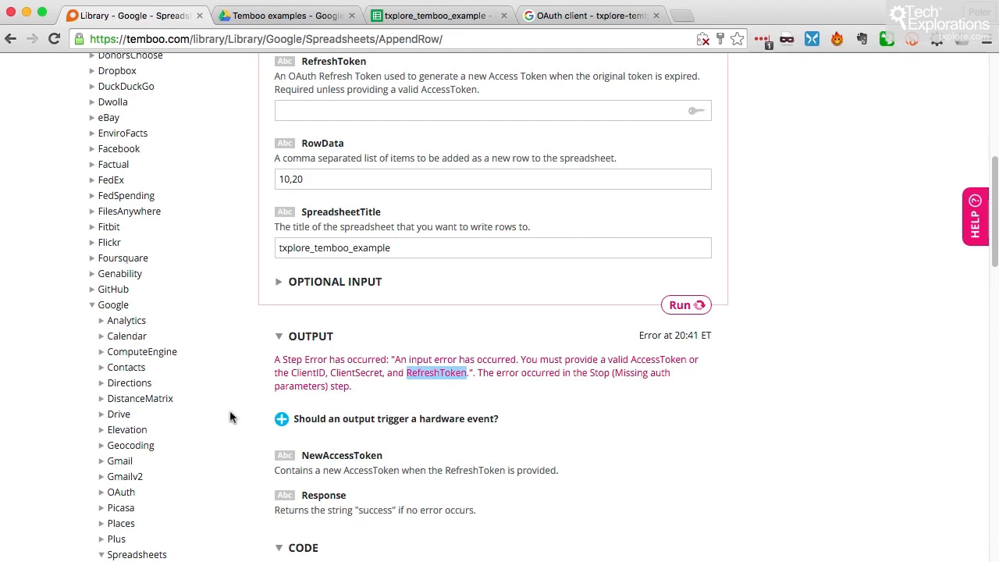
pyautogui.scroll(-1, 138, 418)
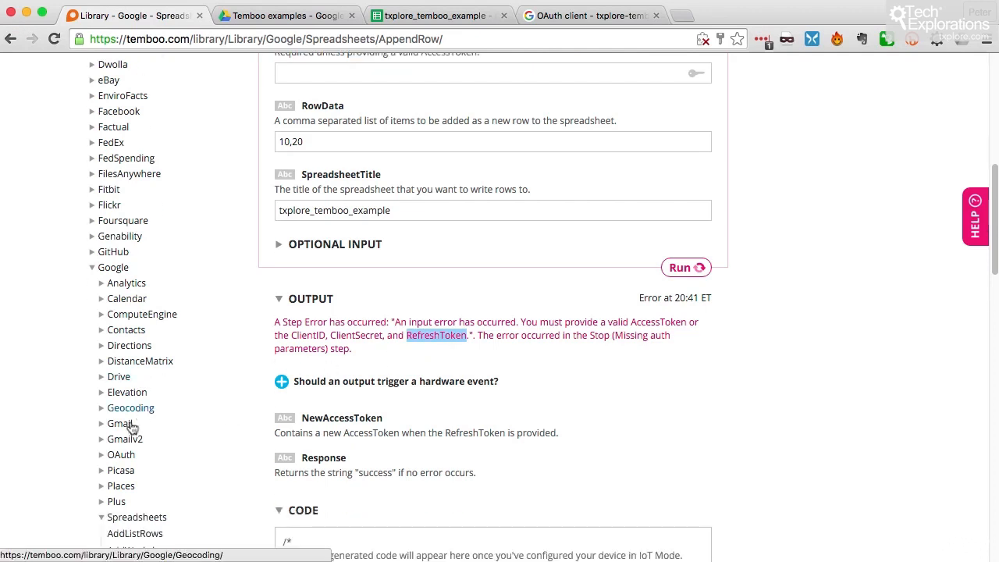
pyautogui.click(103, 453)
pyautogui.scroll(-1, 139, 454)
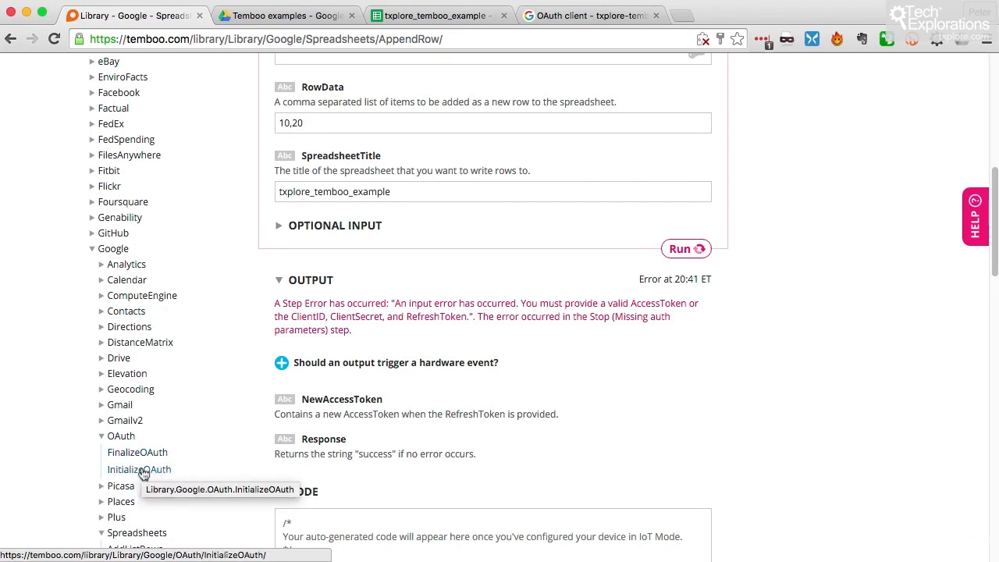
pyautogui.rightClick(143, 473)
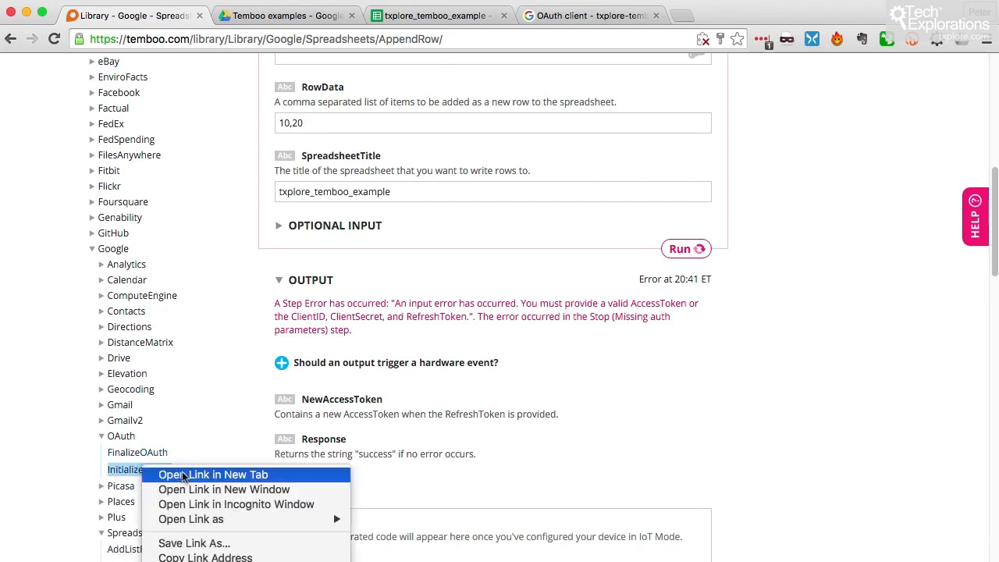
pyautogui.click(183, 476)
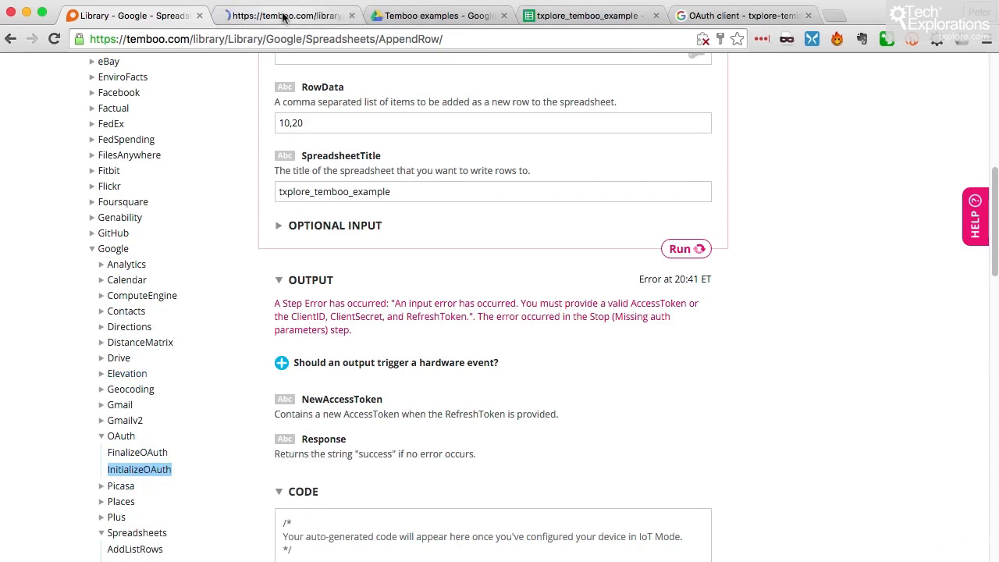
pyautogui.click(285, 17)
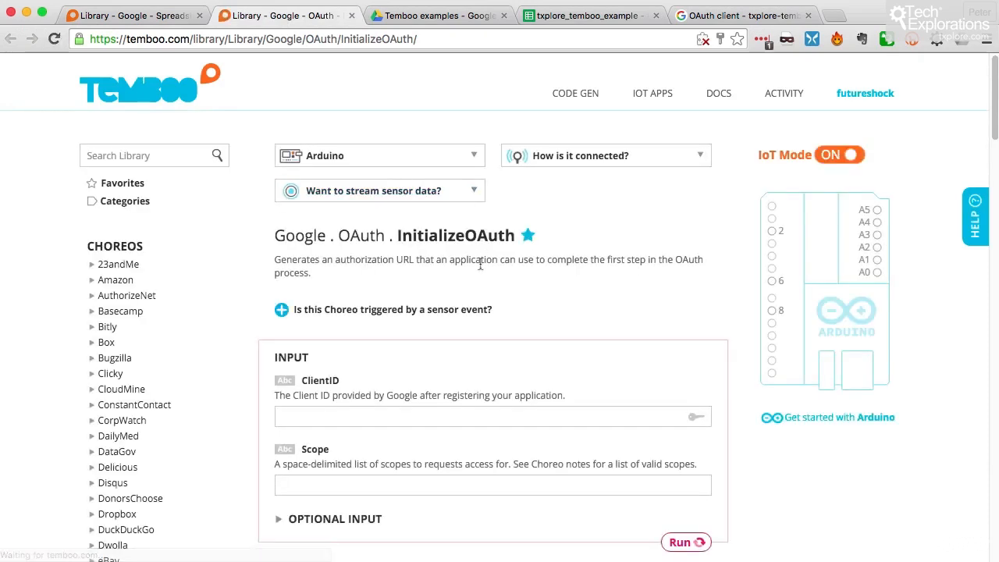
# Copy the client ID from the txplore_temboo_project credentials into the ClientID input of the InitializeOAuth choreo
pyautogui.scroll(-3, 480, 265)
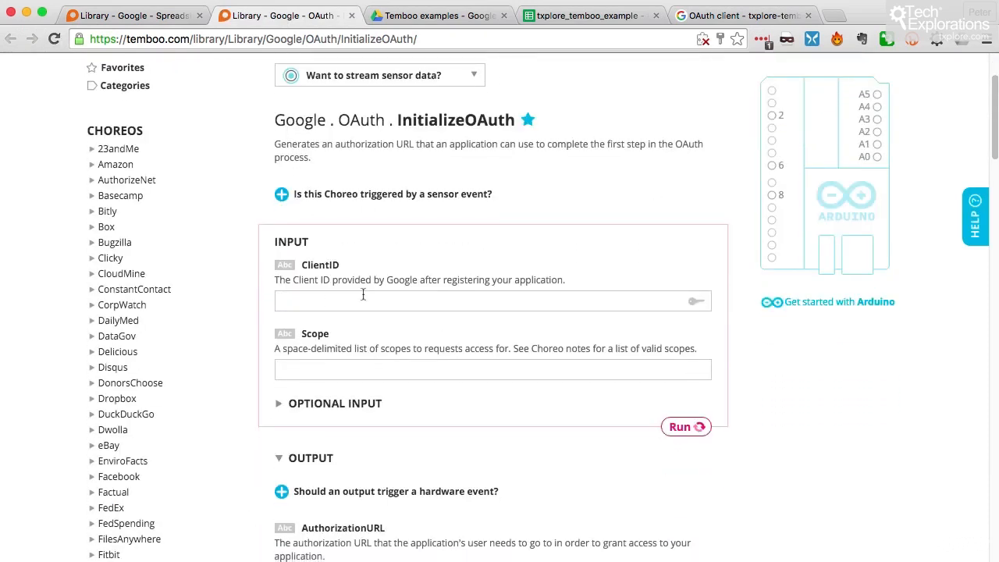
pyautogui.click(327, 303)
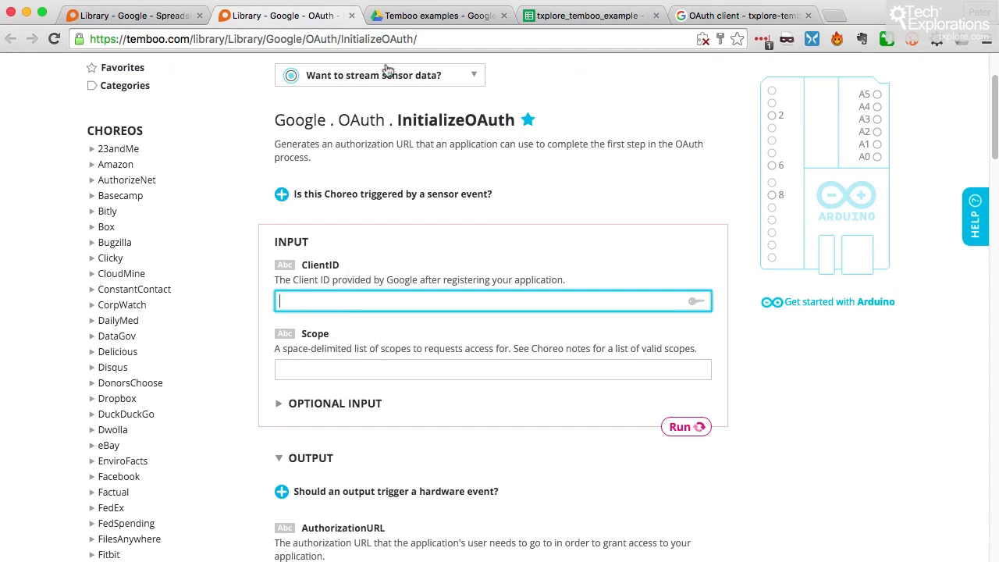
pyautogui.click(741, 16)
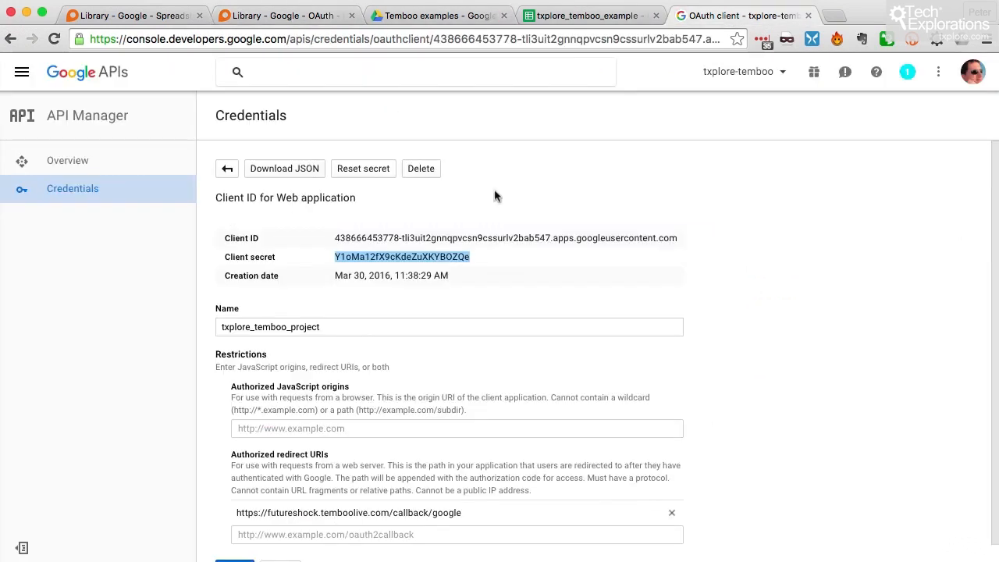
pyautogui.tripleClick(389, 235)
pyautogui.press('super+c')
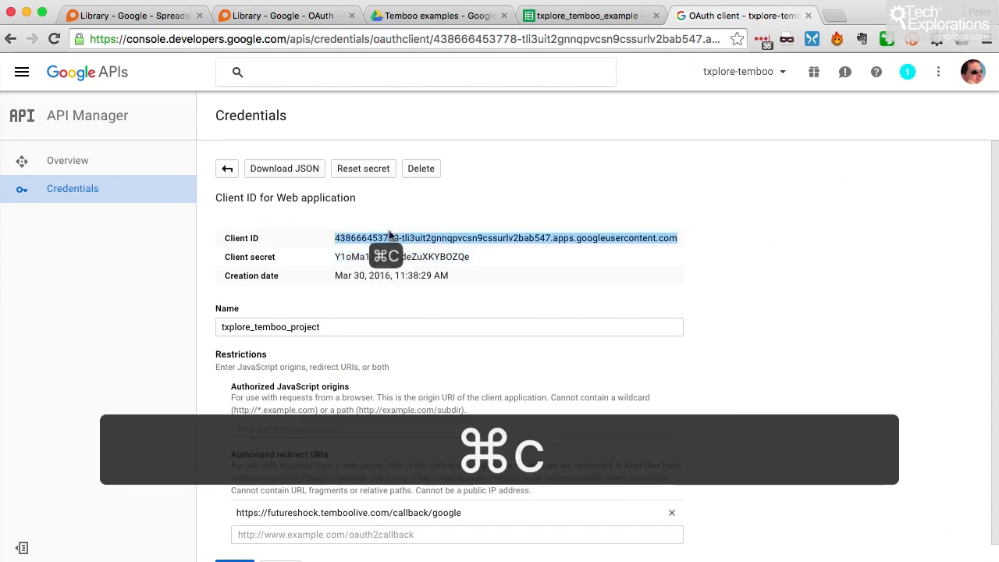
pyautogui.click(285, 16)
pyautogui.press('super+v')
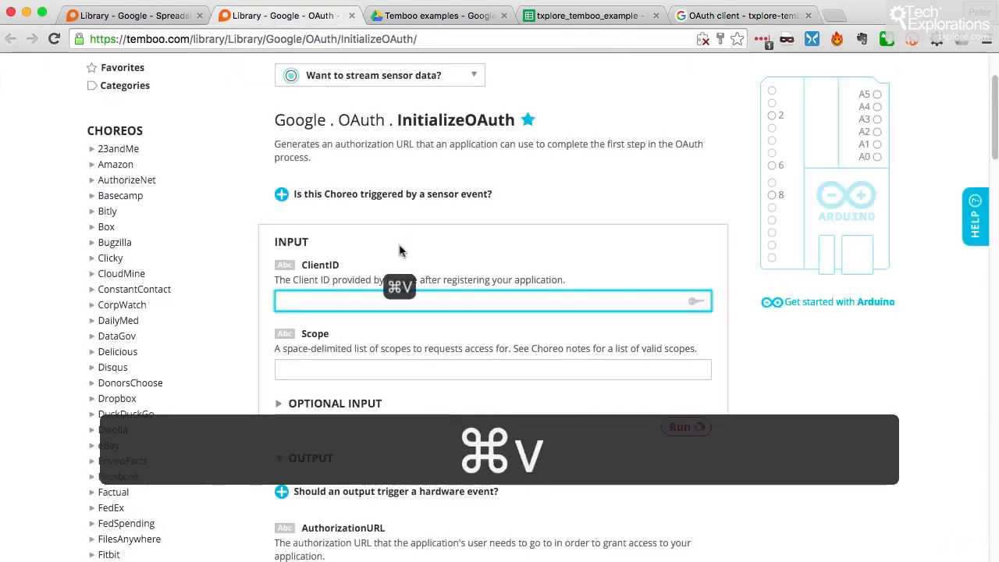
pyautogui.click(405, 368)
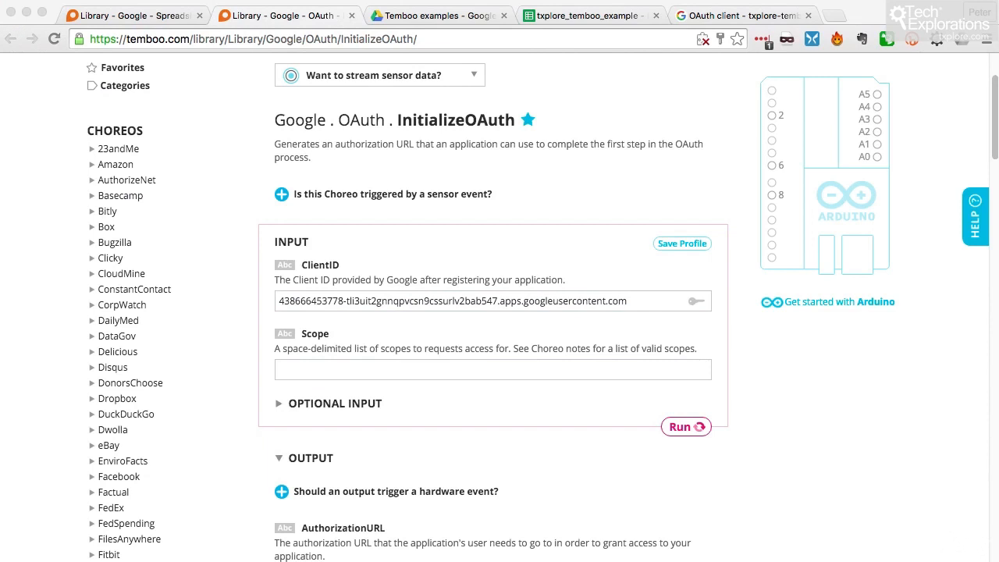
pyautogui.press('super+c')
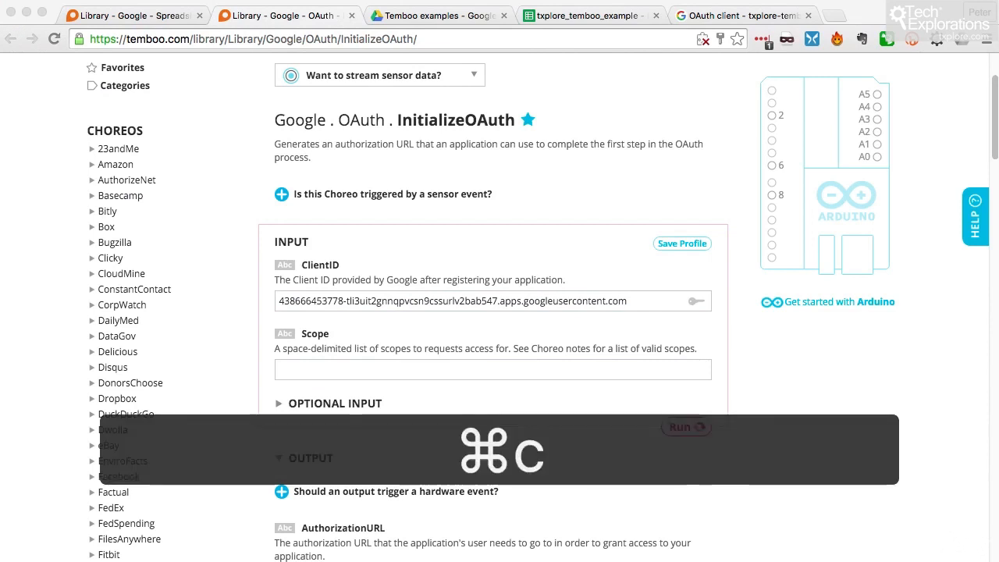
pyautogui.click(309, 372)
pyautogui.press('super+v')
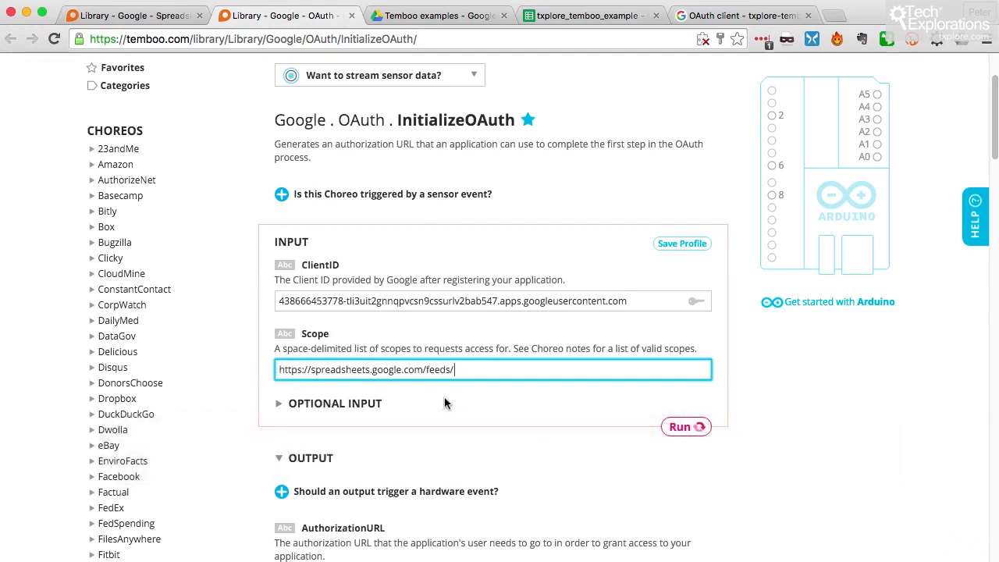
pyautogui.scroll(-3, 469, 405)
pyautogui.click(688, 331)
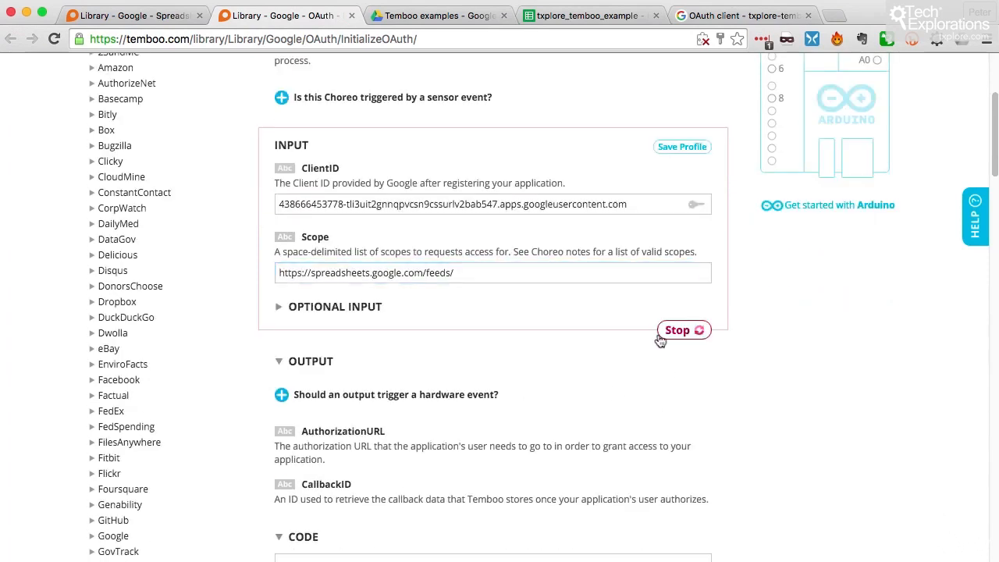
# Copy the AuthorizationURL from the InitializeOAuth output and open it in a new browser tab
pyautogui.scroll(-2, 424, 363)
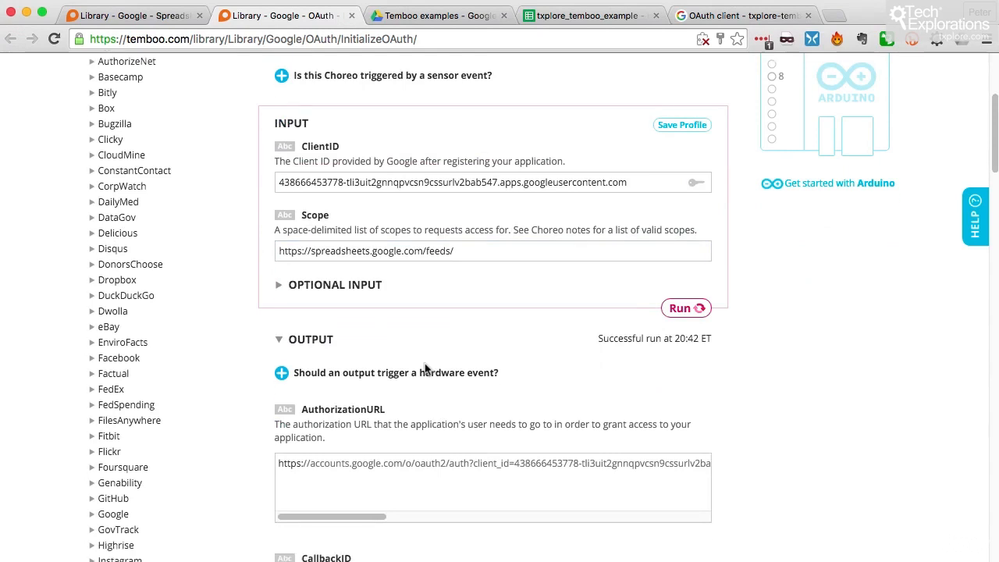
pyautogui.scroll(-2, 336, 403)
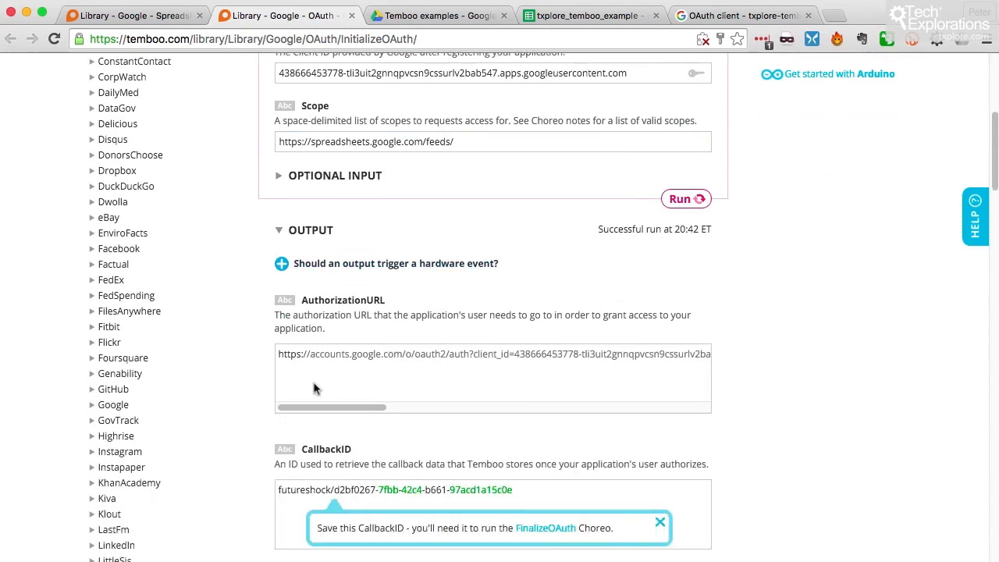
pyautogui.moveTo(278, 353); pyautogui.dragTo(798, 355)
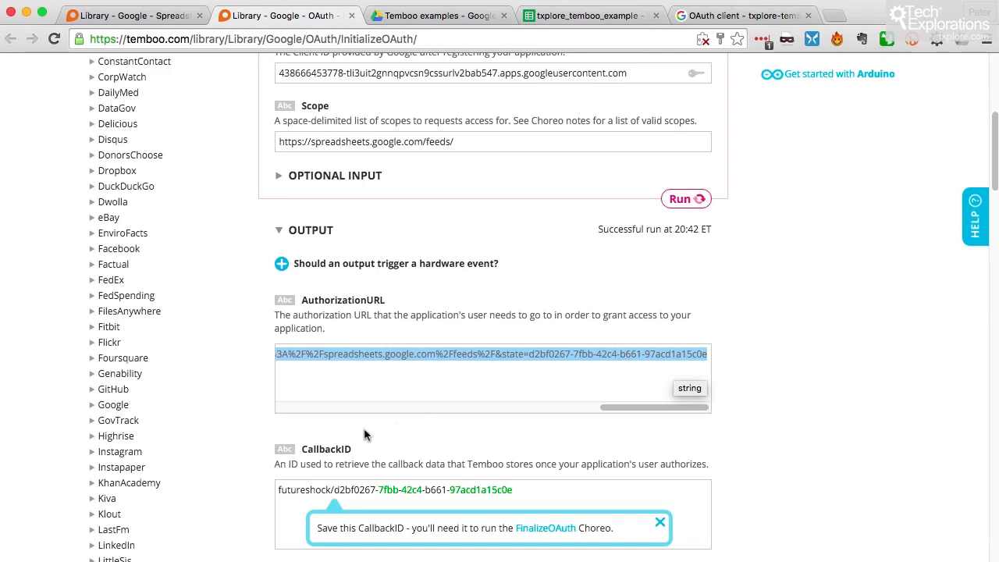
pyautogui.rightClick(344, 361)
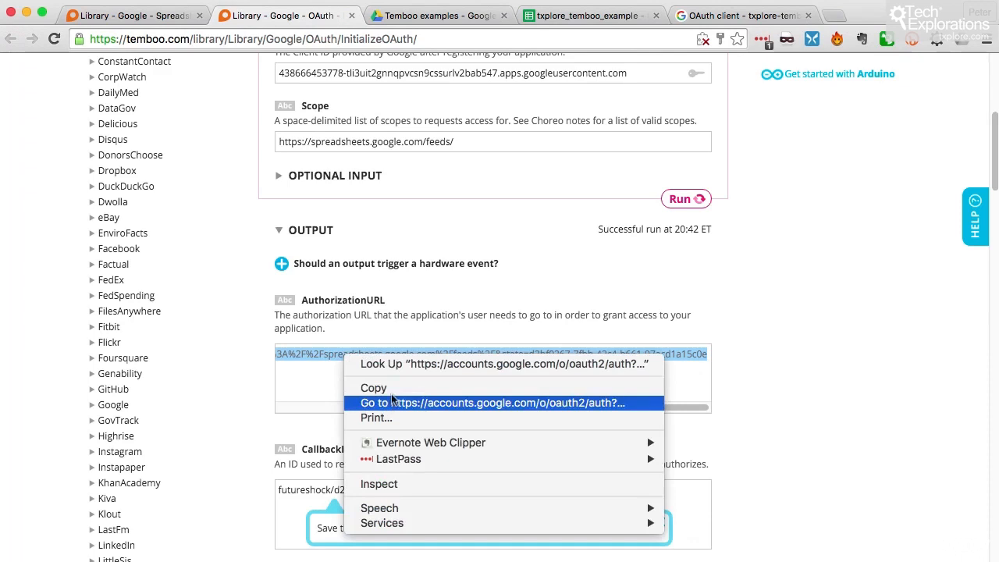
pyautogui.click(391, 388)
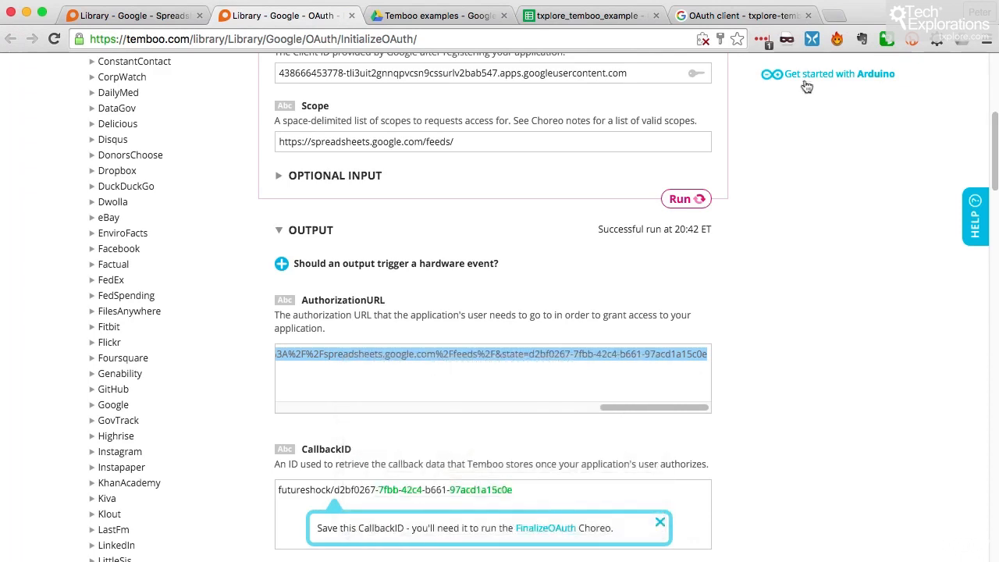
pyautogui.click(833, 16)
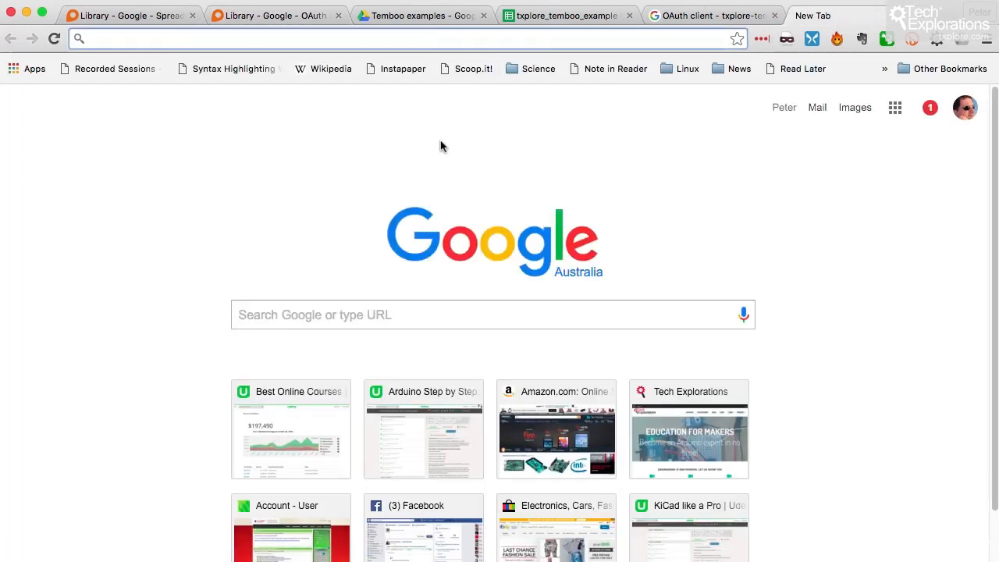
pyautogui.press('super+v')
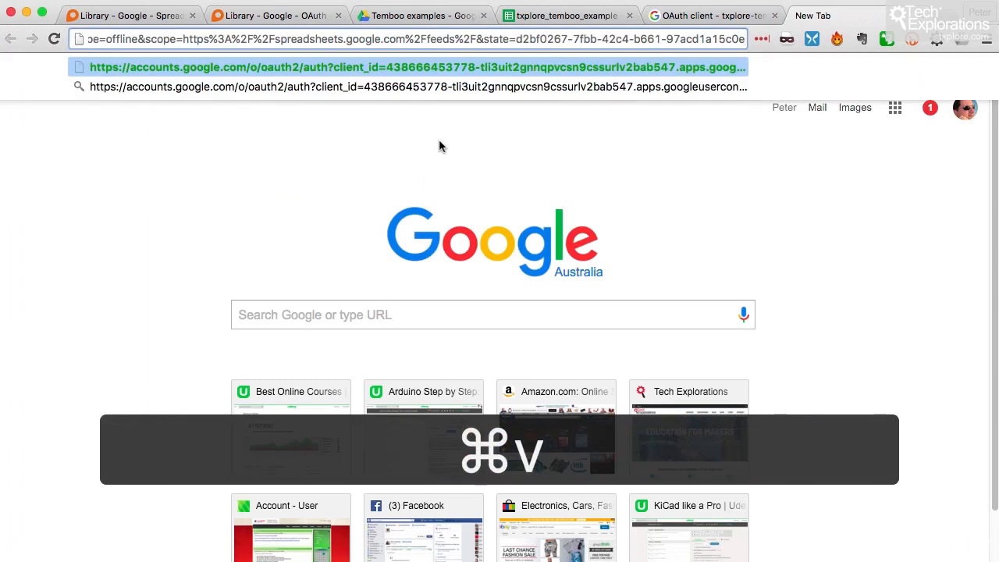
pyautogui.press('Return')
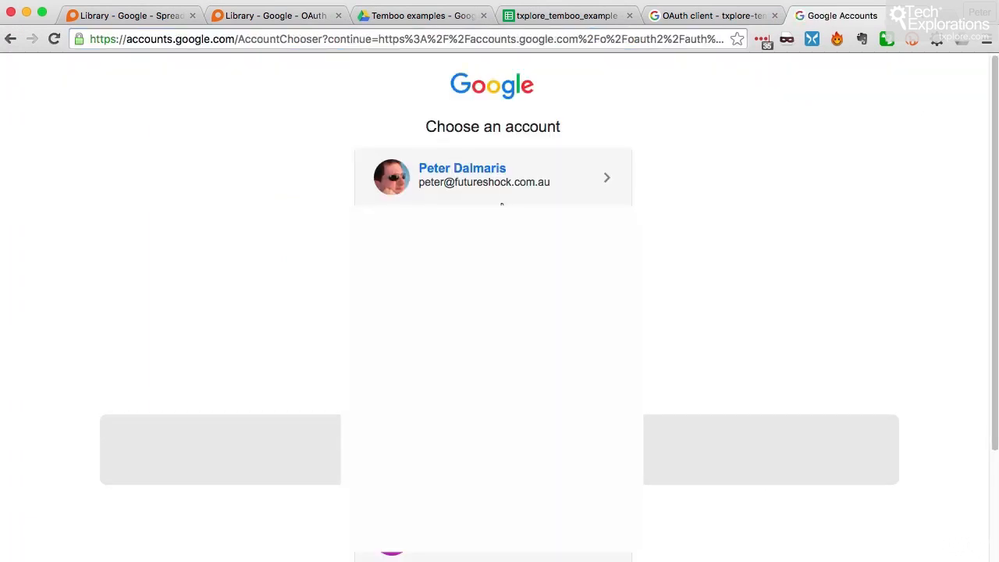
# Choose the Google account and allow txplore_temboo_example_app to view and manage spreadsheets in Google Drive
pyautogui.click(507, 194)
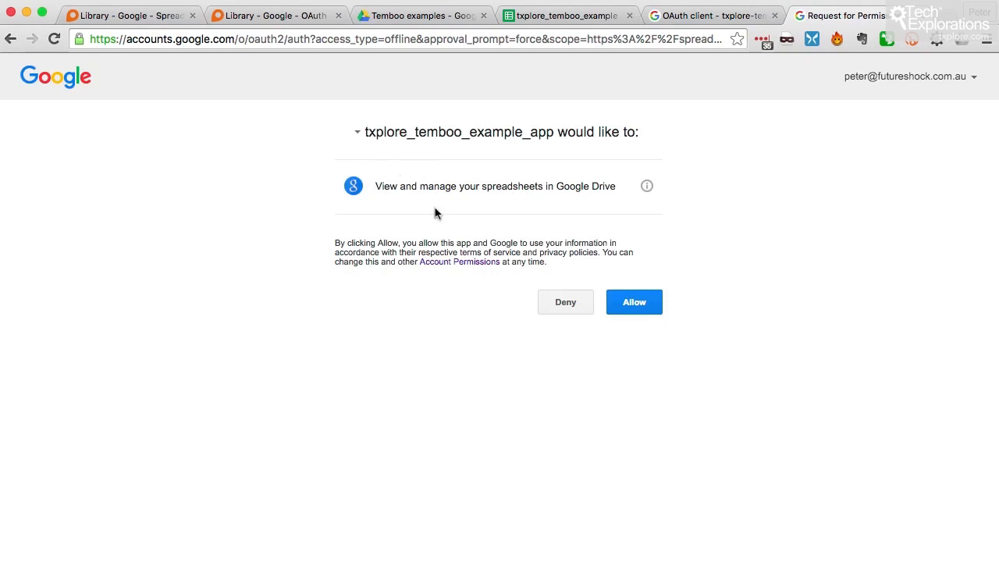
pyautogui.moveTo(376, 185); pyautogui.dragTo(618, 190)
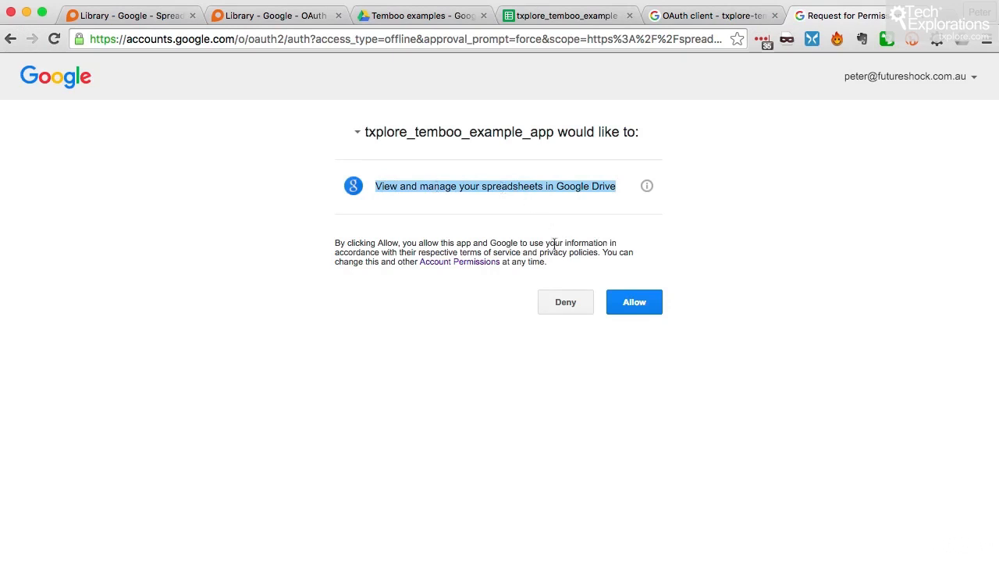
pyautogui.click(642, 306)
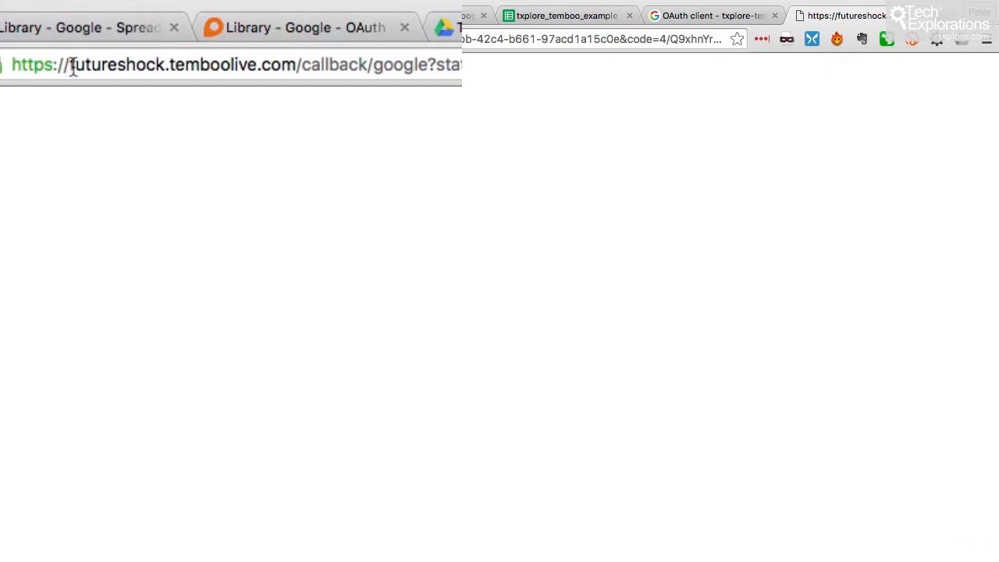
pyautogui.moveTo(70, 66); pyautogui.dragTo(456, 64)
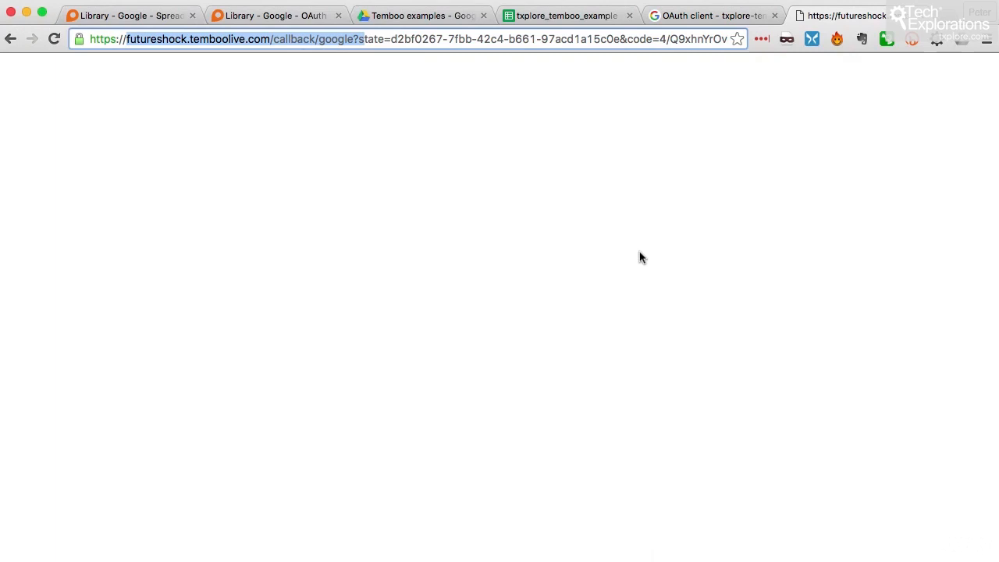
# Return to the InitializeOAuth output and open the FinalizeOAuth choreo linked beside the CallbackID
pyautogui.click(272, 18)
pyautogui.scroll(-2, 796, 422)
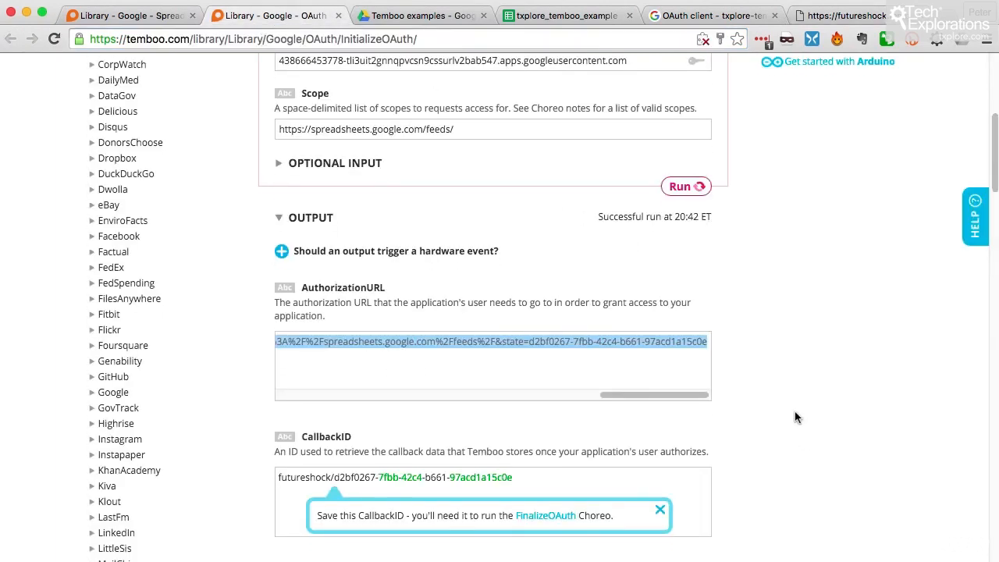
pyautogui.scroll(-1, 795, 411)
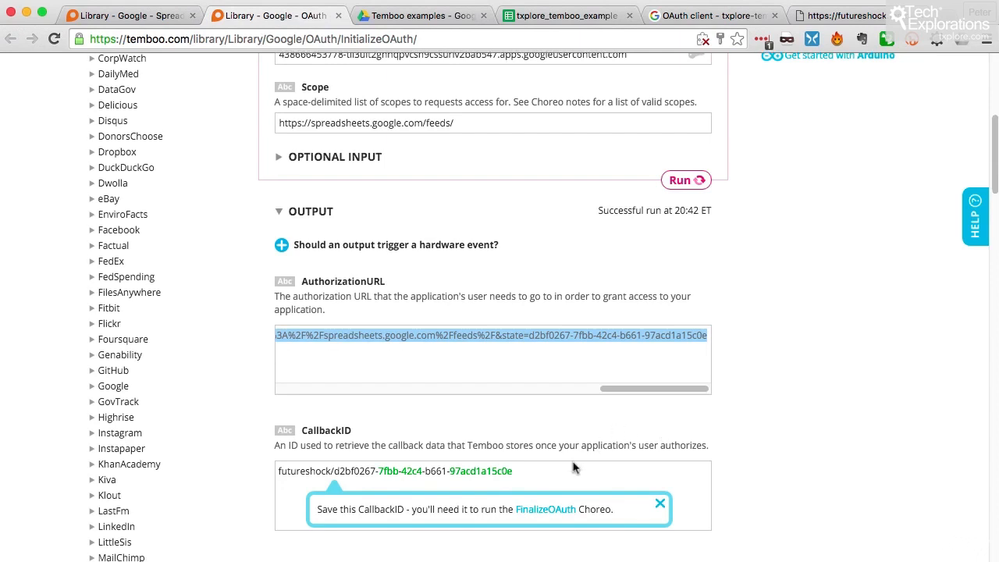
pyautogui.moveTo(515, 470); pyautogui.dragTo(276, 471)
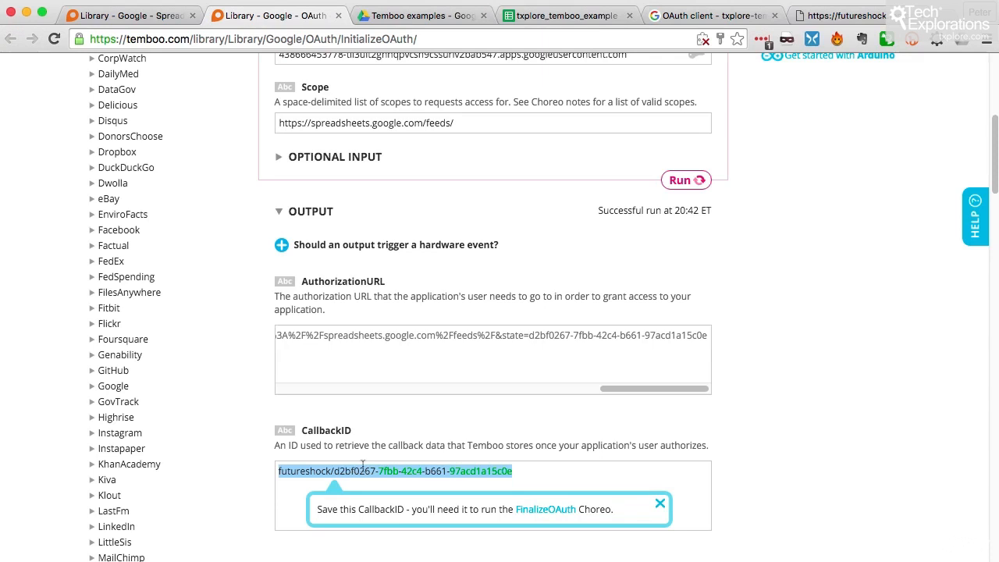
pyautogui.click(540, 517)
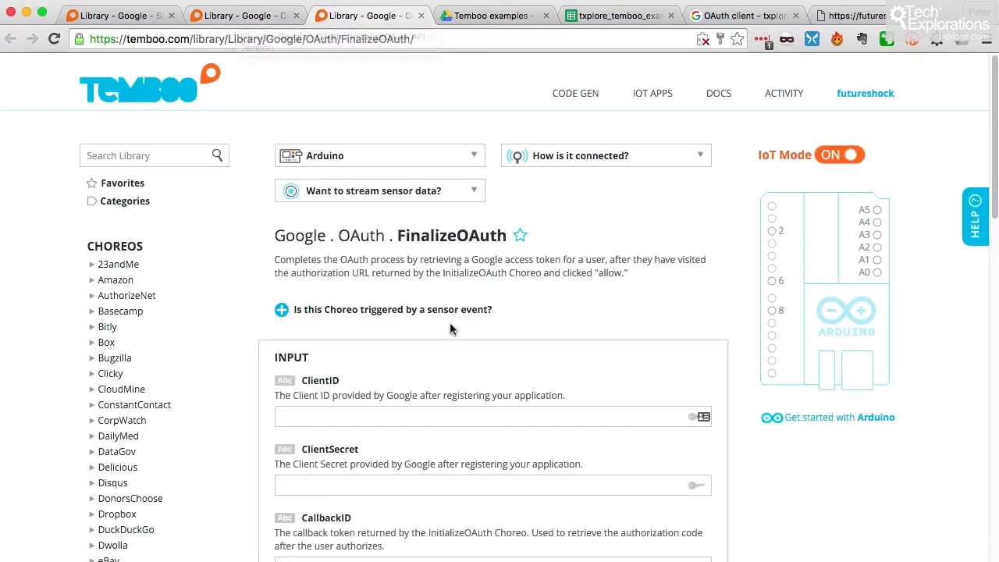
# Copy the client ID from the txplore_temboo_project credentials into the ClientID input of FinalizeOAuth
pyautogui.scroll(-3, 452, 329)
pyautogui.scroll(-1, 450, 329)
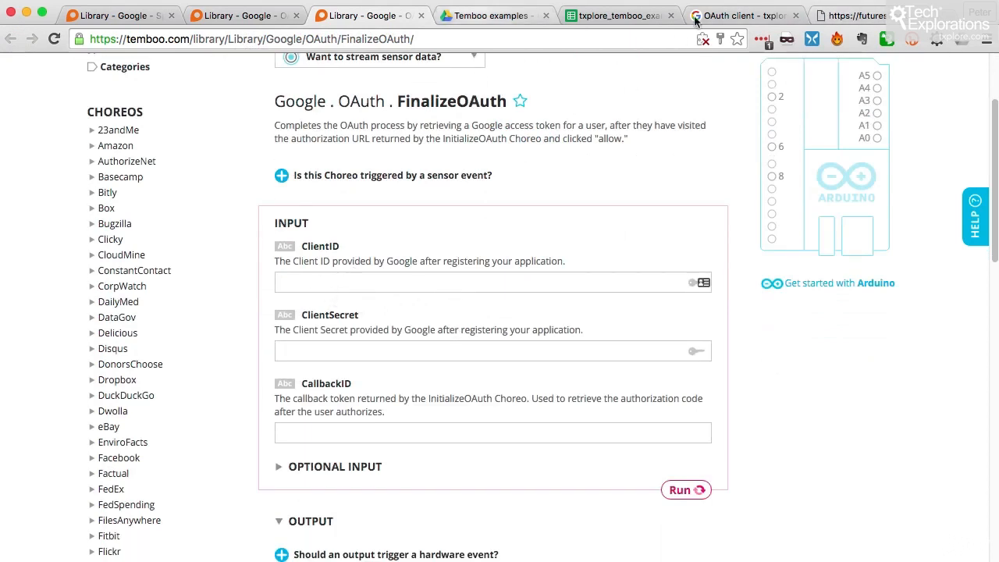
pyautogui.click(852, 15)
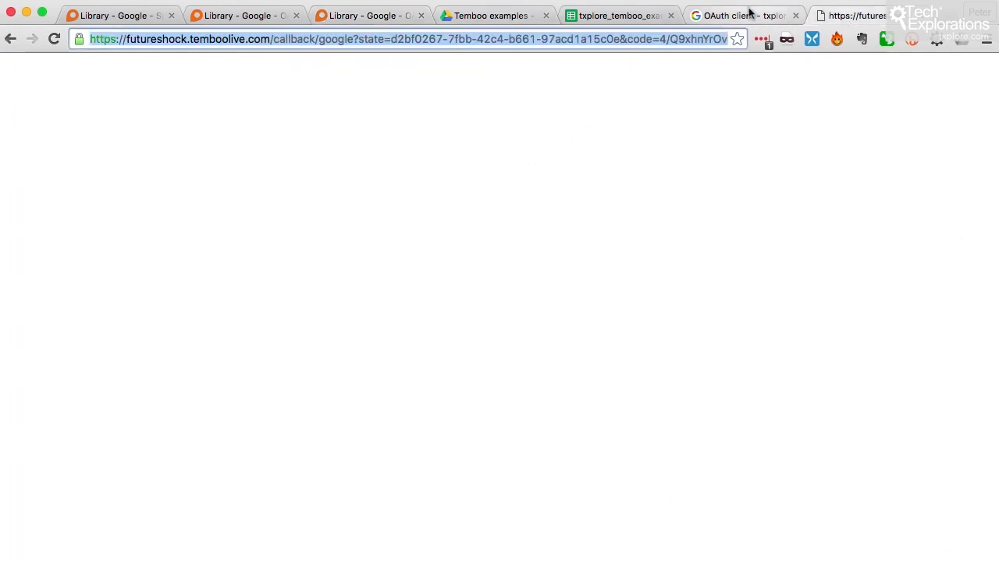
pyautogui.click(745, 15)
pyautogui.press('super+c')
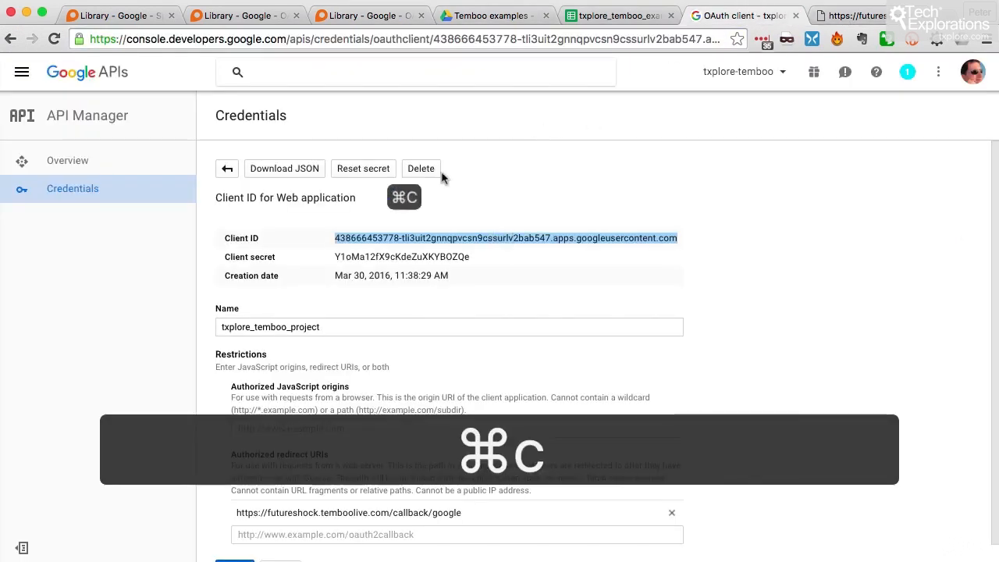
pyautogui.click(366, 15)
pyautogui.click(401, 279)
pyautogui.press('super+v')
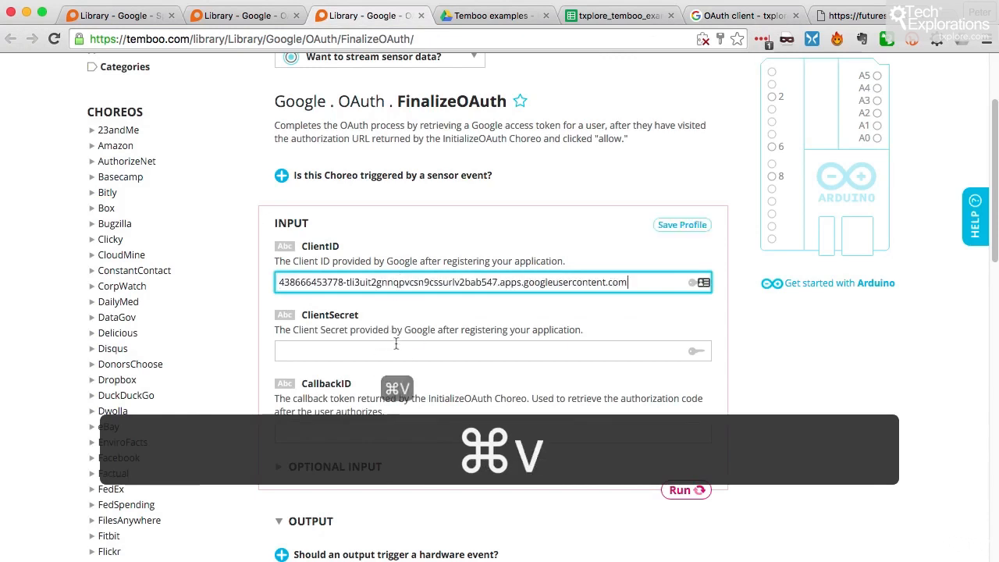
# Copy the client secret from the txplore_temboo_project credentials into the ClientSecret input of FinalizeOAuth
pyautogui.click(401, 350)
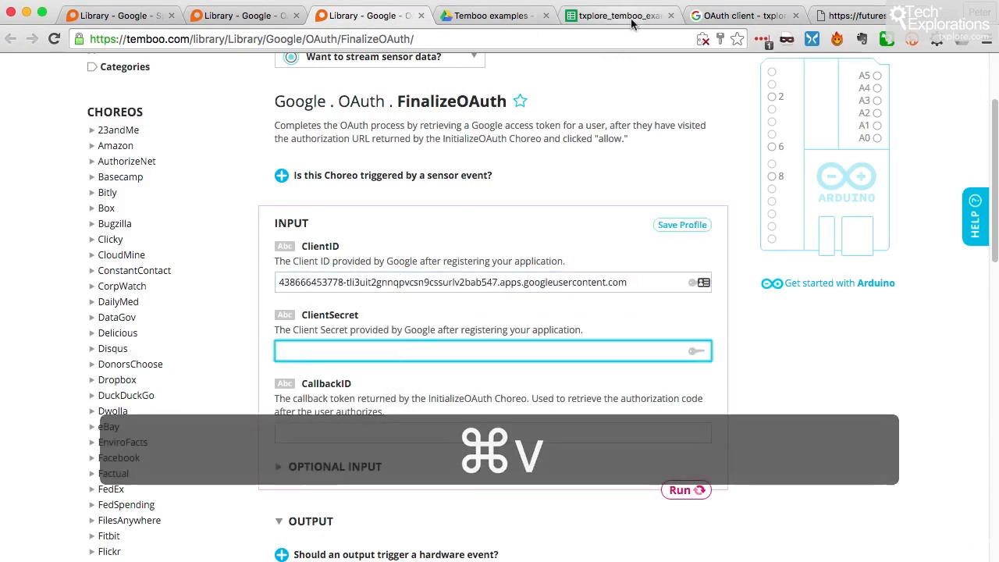
pyautogui.click(819, 15)
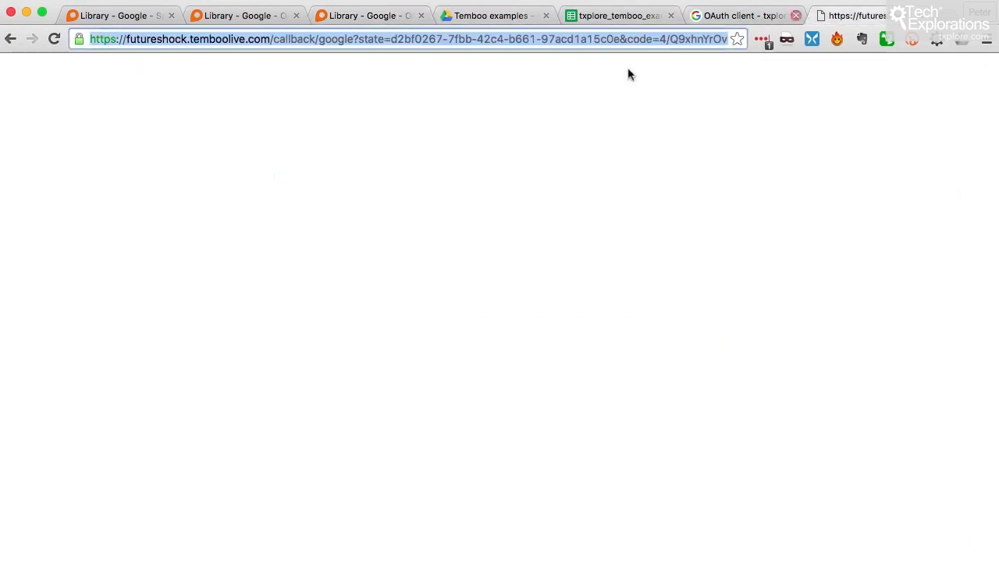
pyautogui.click(730, 12)
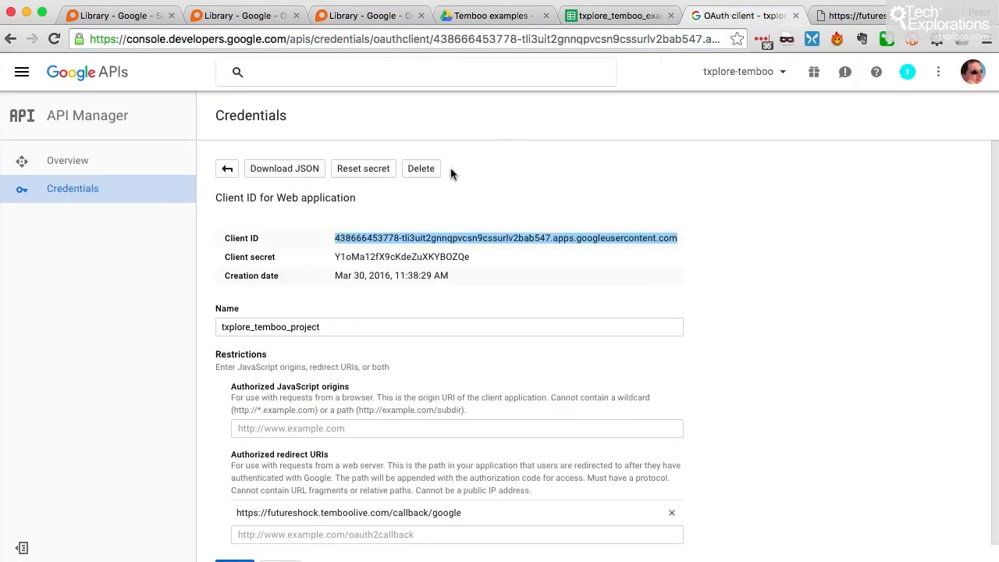
pyautogui.doubleClick(370, 256)
pyautogui.press('super+c')
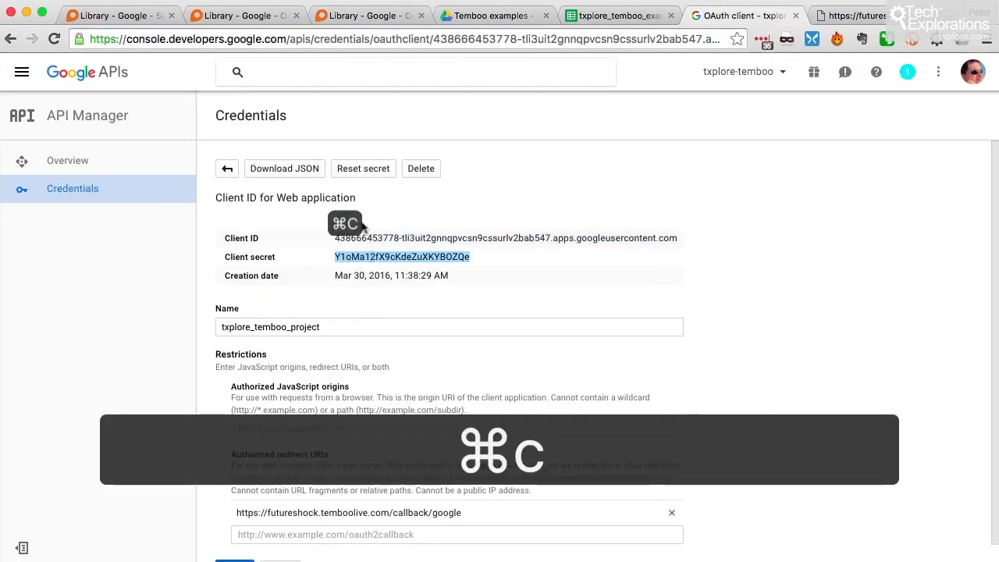
pyautogui.click(363, 16)
pyautogui.press('super+v')
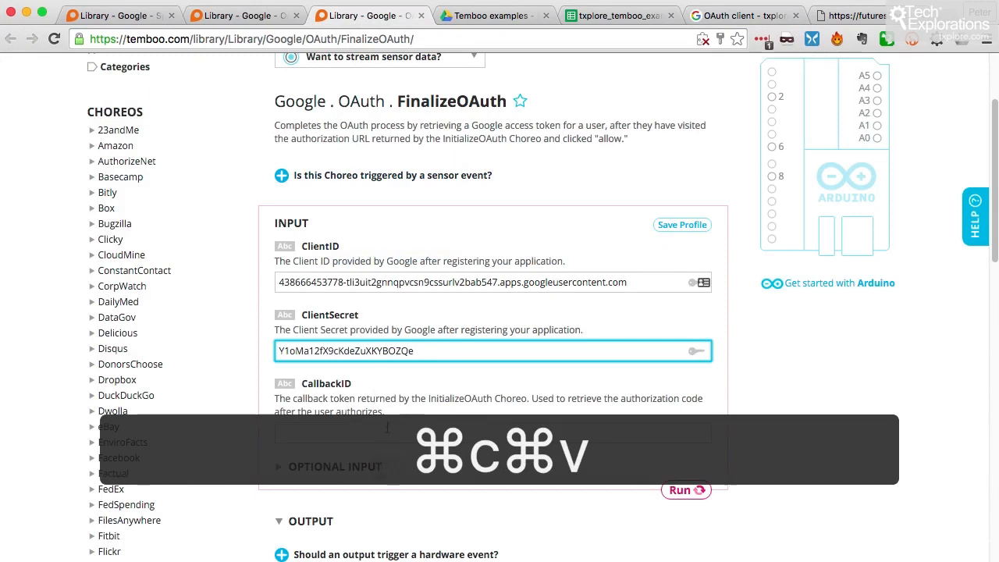
# Copy the callback token from the InitializeOAuth output into the CallbackID input of FinalizeOAuth
pyautogui.press('Tab')
pyautogui.click(250, 15)
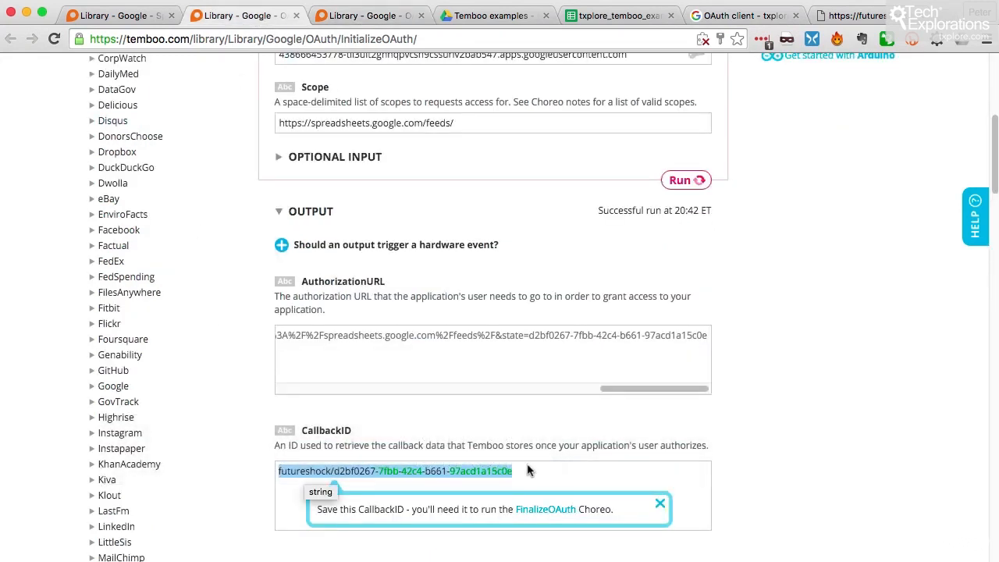
pyautogui.press('Right')
pyautogui.hotkey('shift', 'Left')
pyautogui.hotkey('shift', 'Left')
pyautogui.hotkey('shift', 'Left')
pyautogui.hotkey('shift', 'Left')
pyautogui.hotkey('shift', 'Left')
pyautogui.hotkey('shift', 'Left')
pyautogui.hotkey('shift', 'Left')
pyautogui.hotkey('shift', 'Left')
pyautogui.hotkey('shift', 'Left')
pyautogui.hotkey('shift', 'Left')
pyautogui.moveTo(419, 471); pyautogui.dragTo(276, 470)
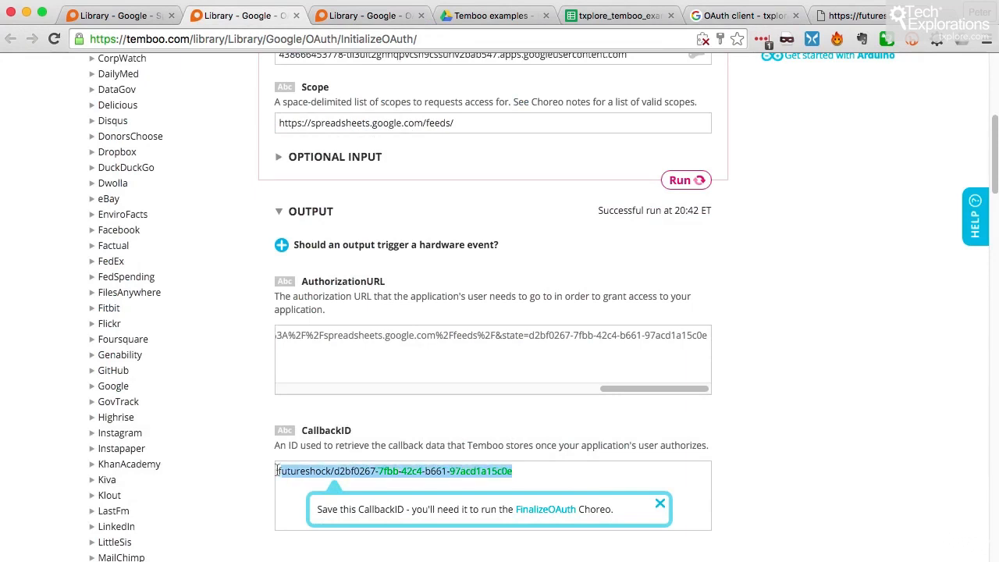
pyautogui.rightClick(359, 471)
pyautogui.click(373, 500)
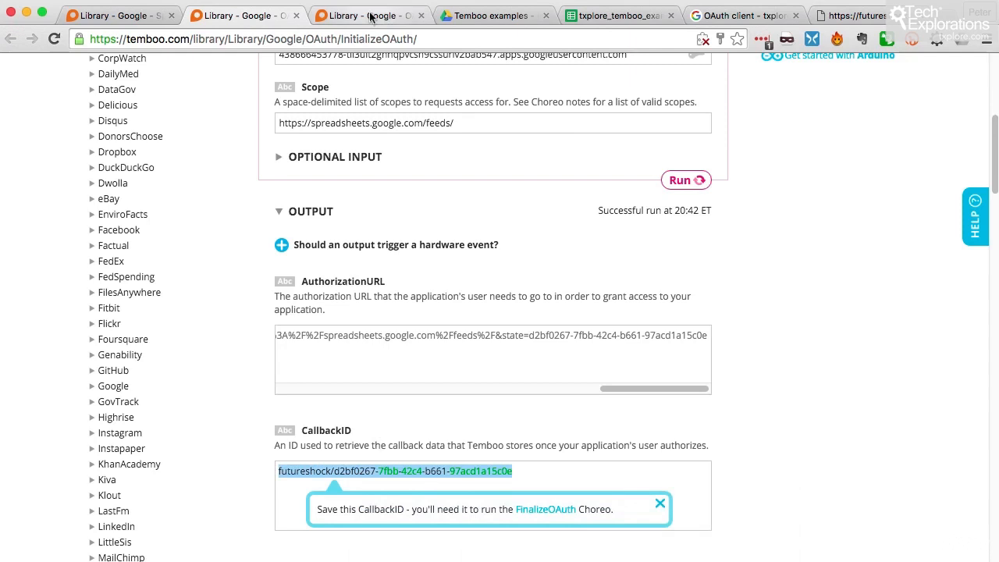
pyautogui.click(371, 15)
pyautogui.rightClick(359, 434)
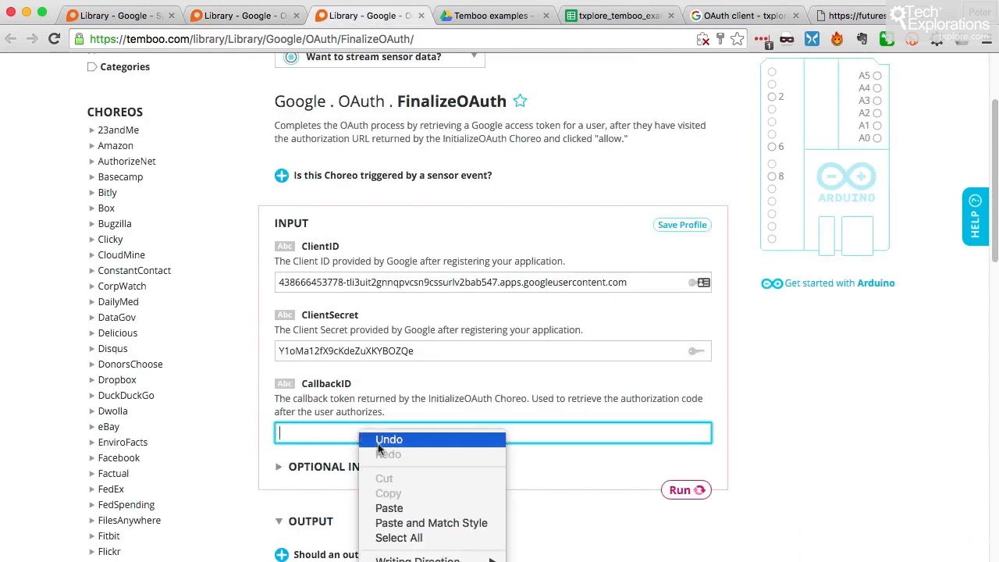
pyautogui.click(390, 508)
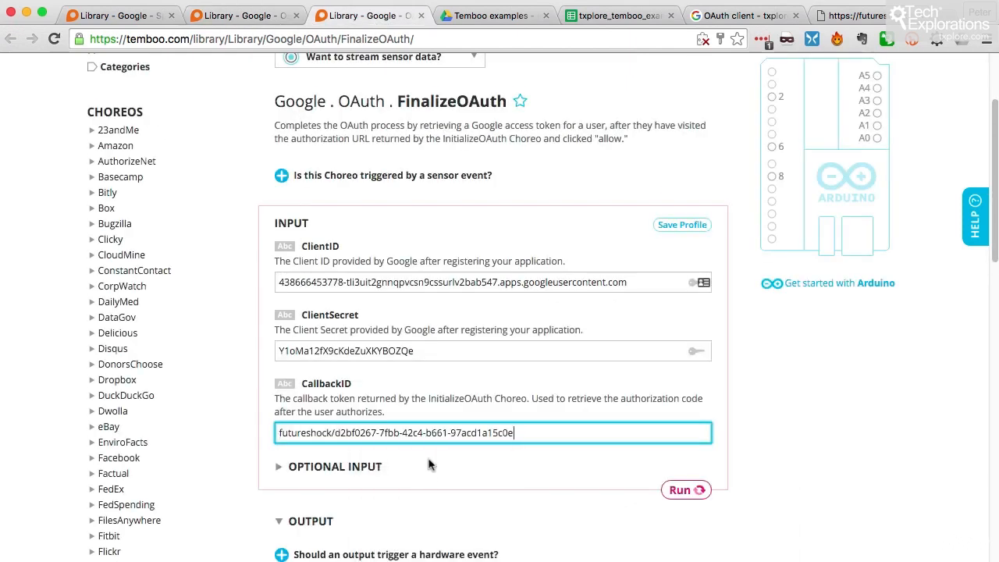
# Run the FinalizeOAuth choreo and check its run status in the output
pyautogui.scroll(-1, 430, 468)
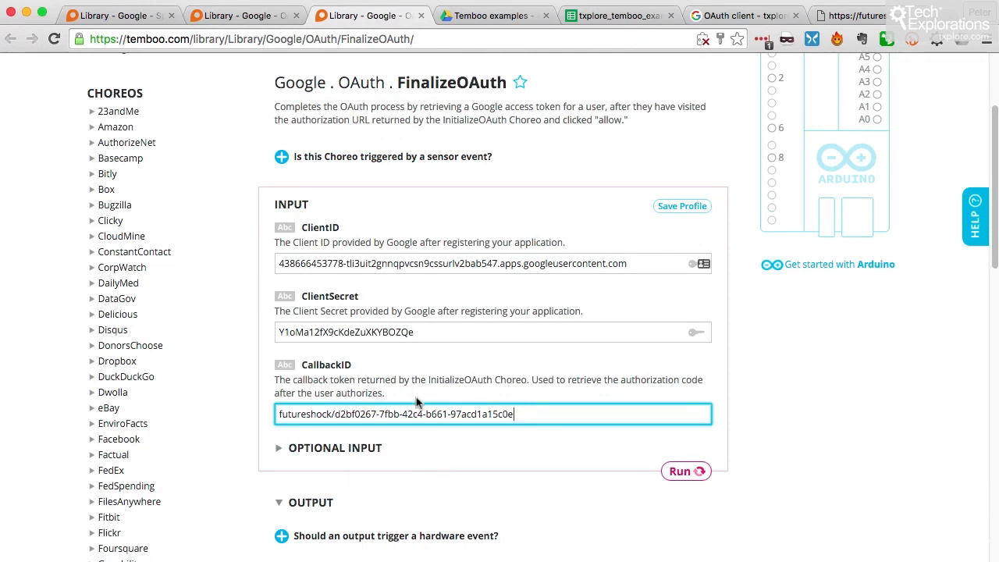
pyautogui.click(677, 472)
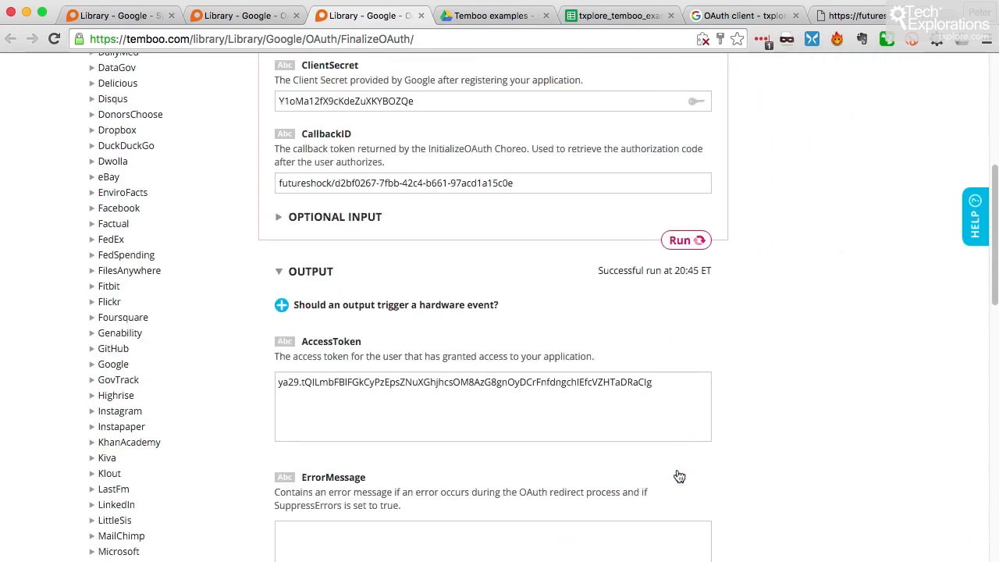
pyautogui.moveTo(598, 270); pyautogui.dragTo(713, 273)
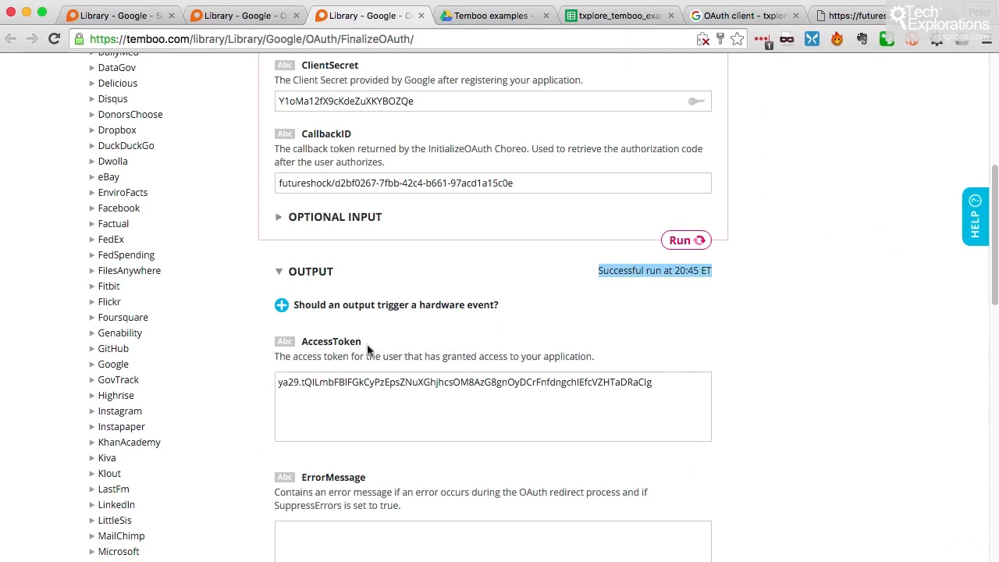
# Copy the access token from the FinalizeOAuth output into the RefreshToken input of the AppendRow choreo
pyautogui.moveTo(279, 382); pyautogui.dragTo(692, 379)
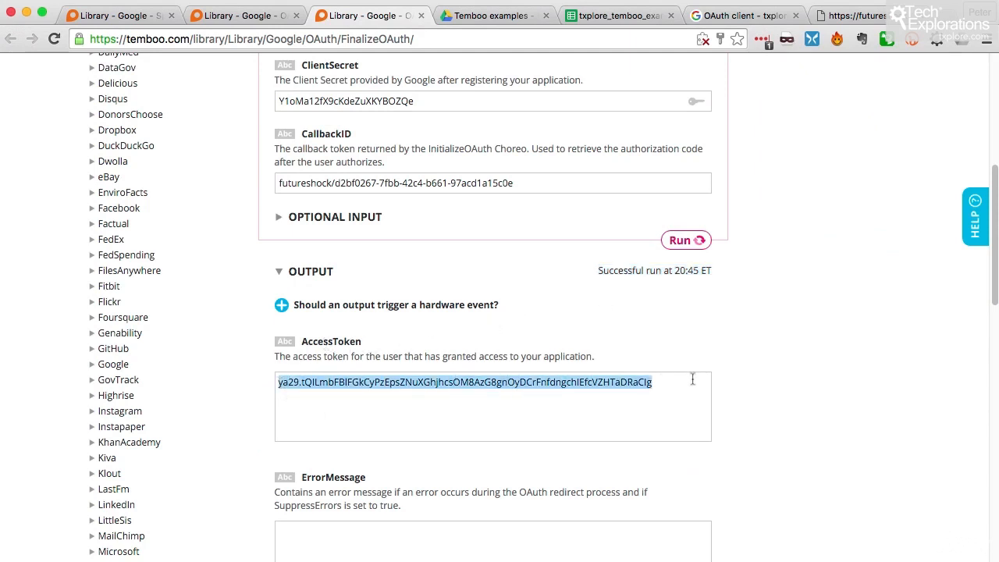
pyautogui.rightClick(574, 381)
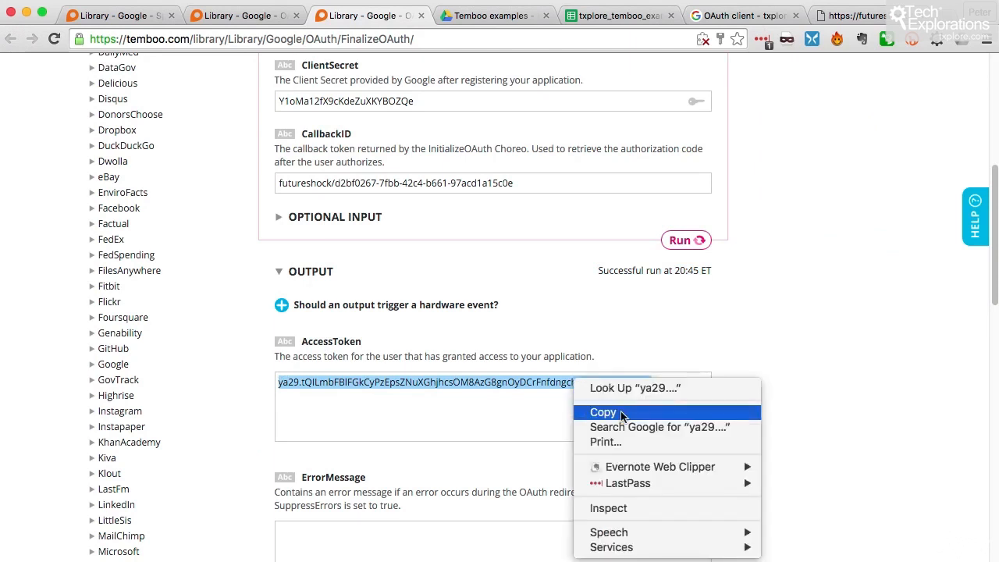
pyautogui.click(605, 413)
pyautogui.click(125, 15)
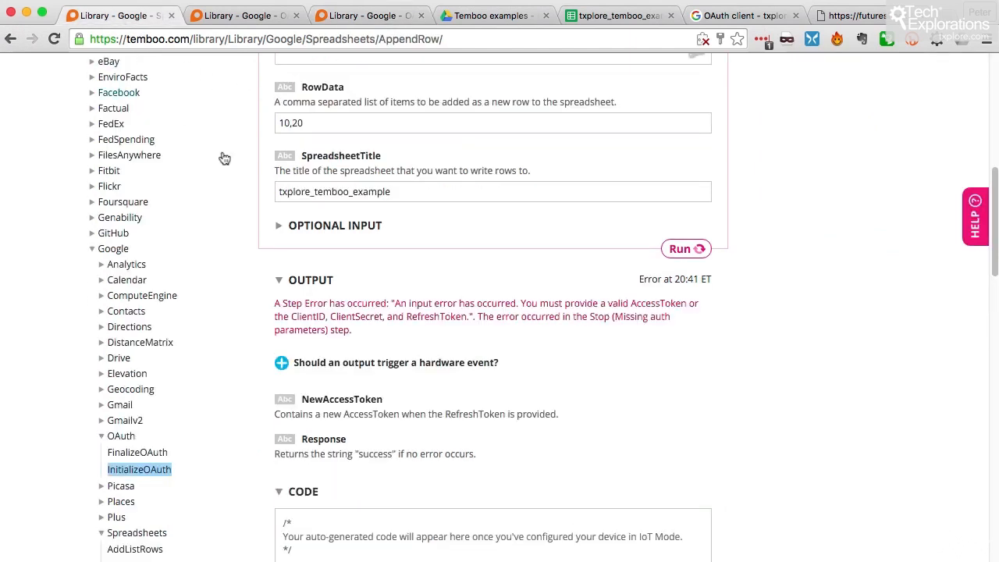
pyautogui.scroll(3, 370, 221)
pyautogui.scroll(3, 371, 220)
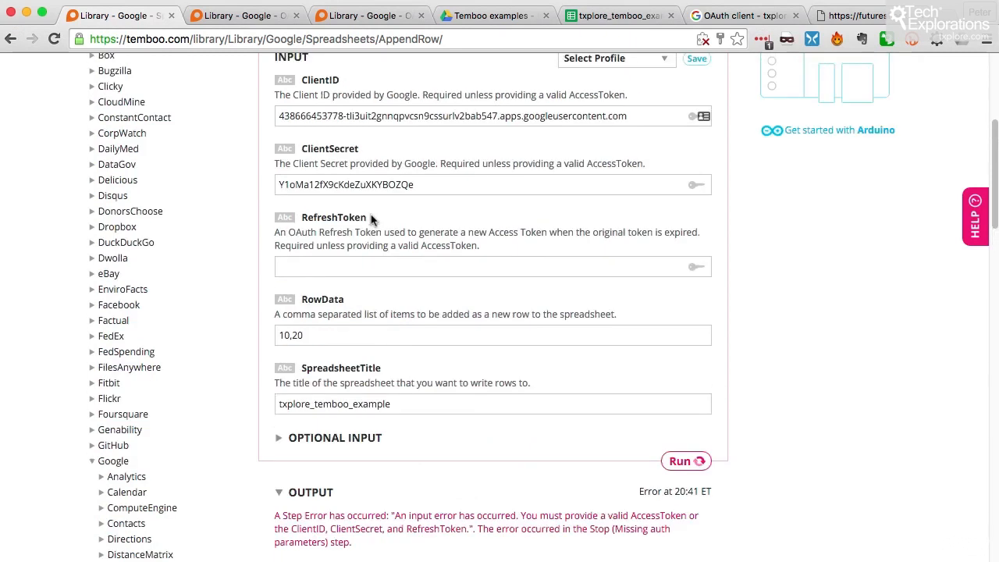
pyautogui.click(329, 326)
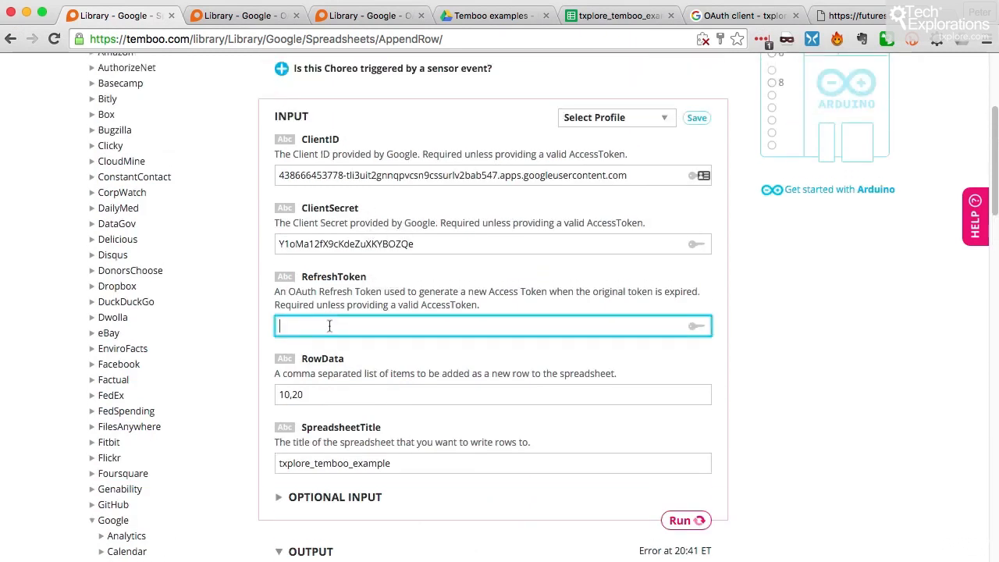
pyautogui.rightClick(329, 326)
pyautogui.click(405, 403)
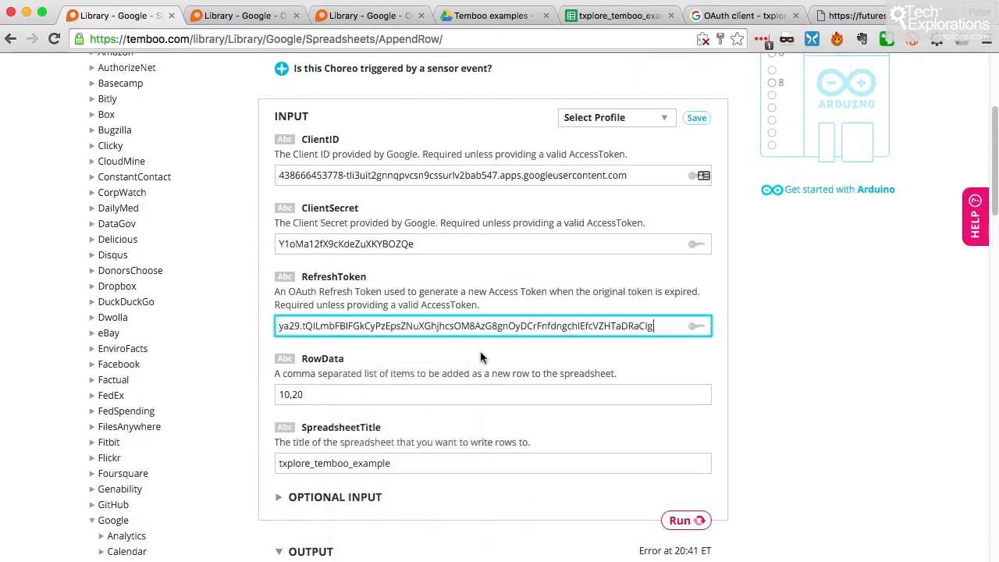
pyautogui.click(540, 364)
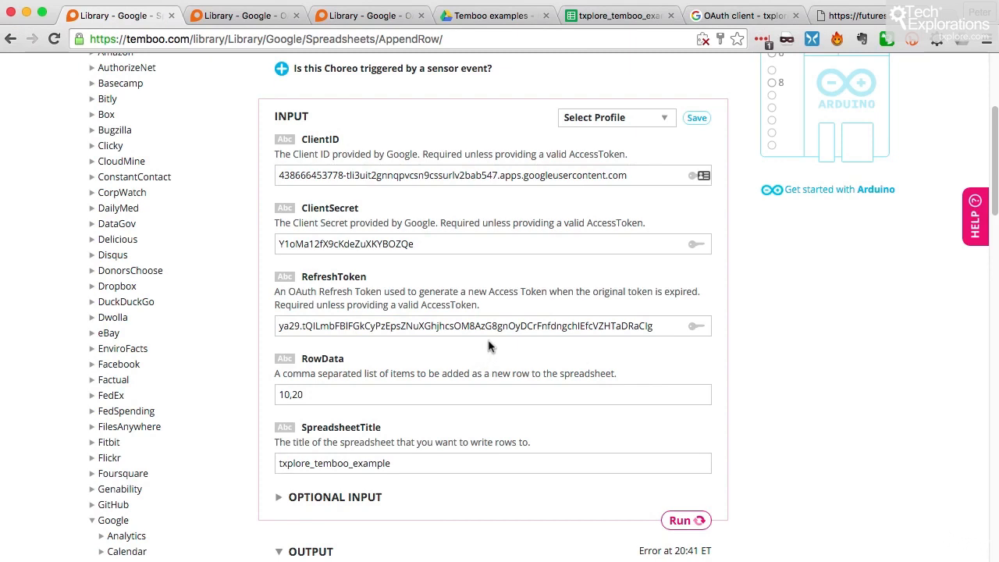
# Run the AppendRow choreo with row data 10,20 and check its run status and Response output
pyautogui.scroll(-1, 490, 345)
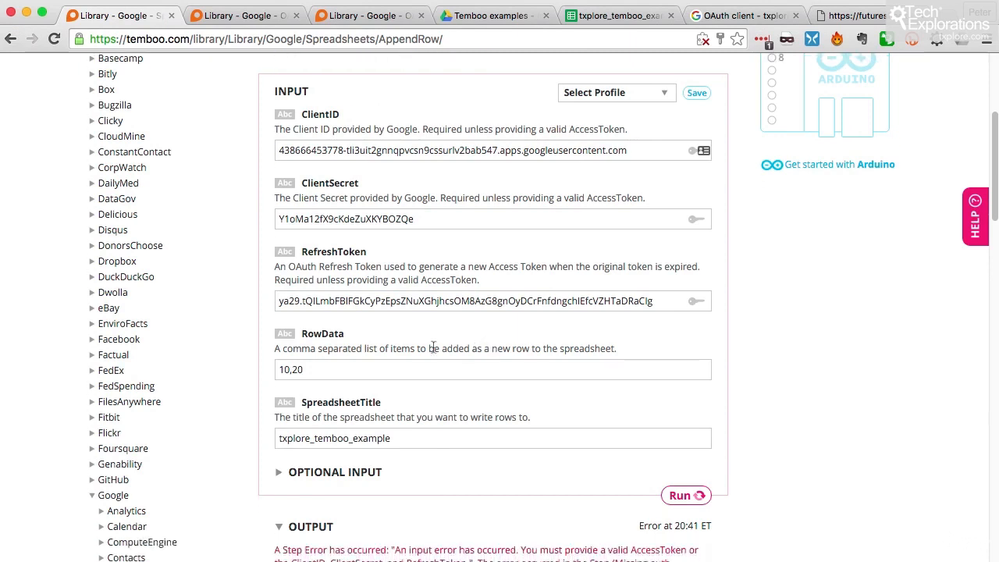
pyautogui.click(691, 499)
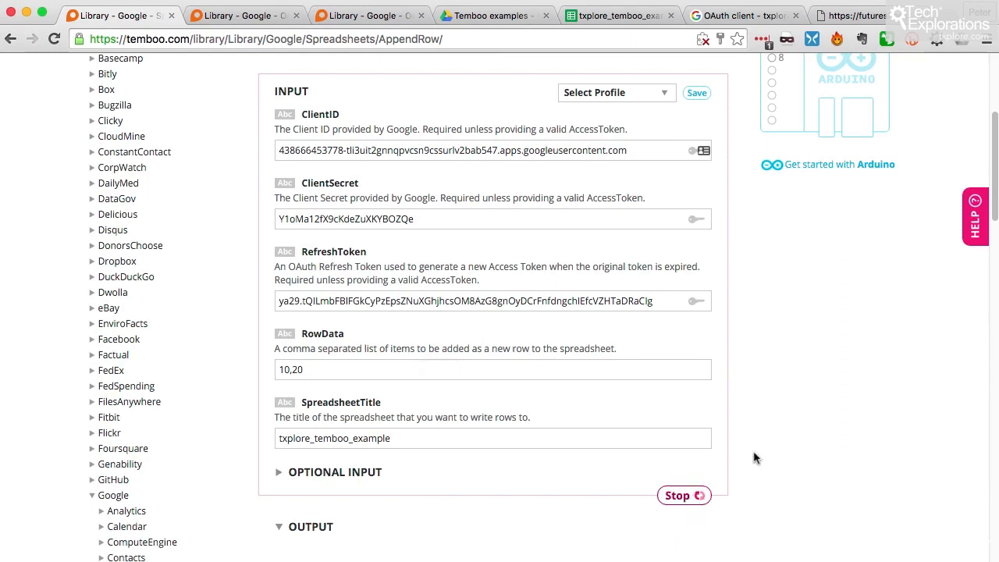
pyautogui.scroll(-5, 803, 432)
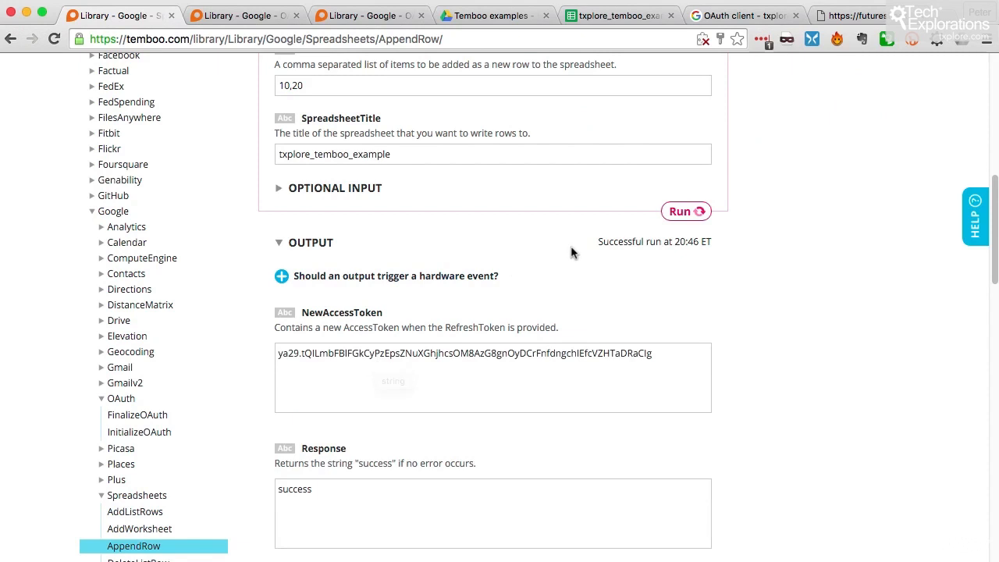
pyautogui.doubleClick(620, 242)
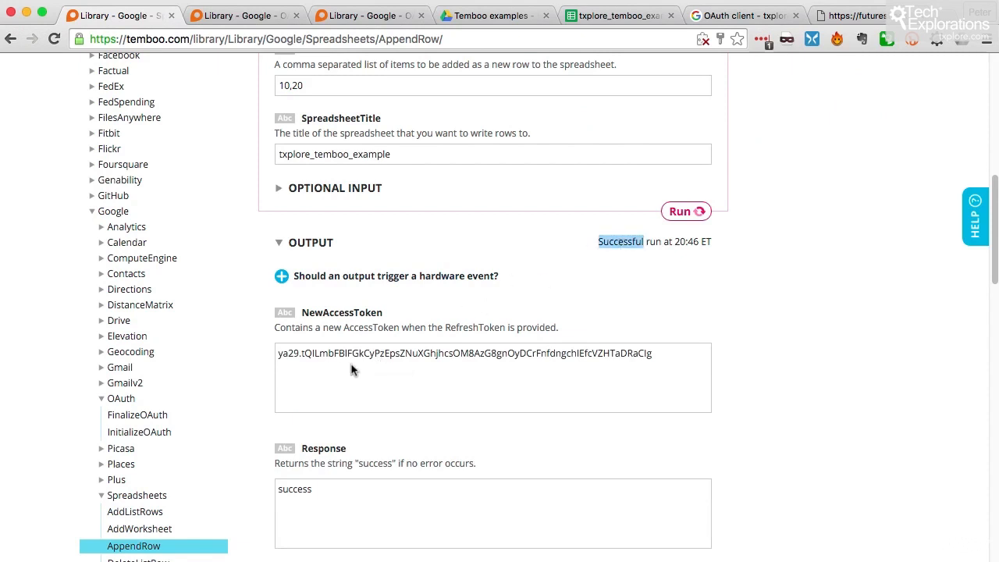
pyautogui.scroll(-1, 377, 412)
pyautogui.doubleClick(304, 436)
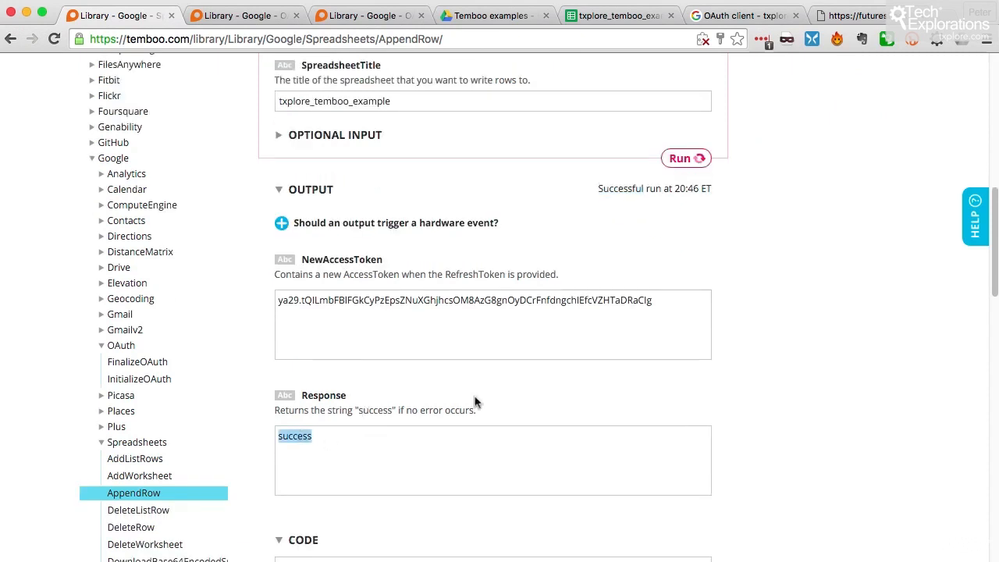
# Check the txplore_temboo_example spreadsheet for the appended temperature and humidity row
pyautogui.scroll(-3, 474, 401)
pyautogui.scroll(3, 474, 401)
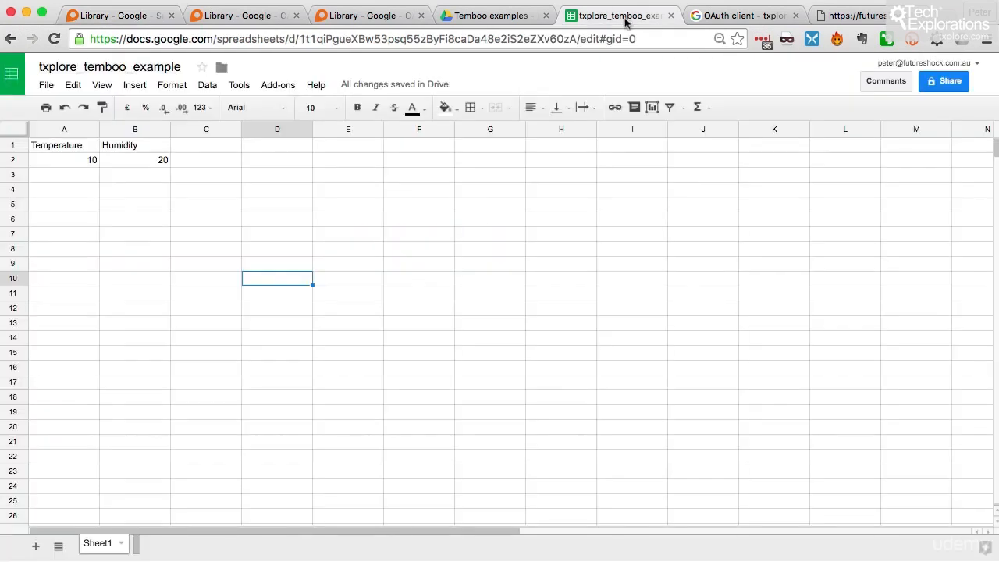
pyautogui.click(622, 18)
pyautogui.moveTo(89, 160); pyautogui.dragTo(146, 164)
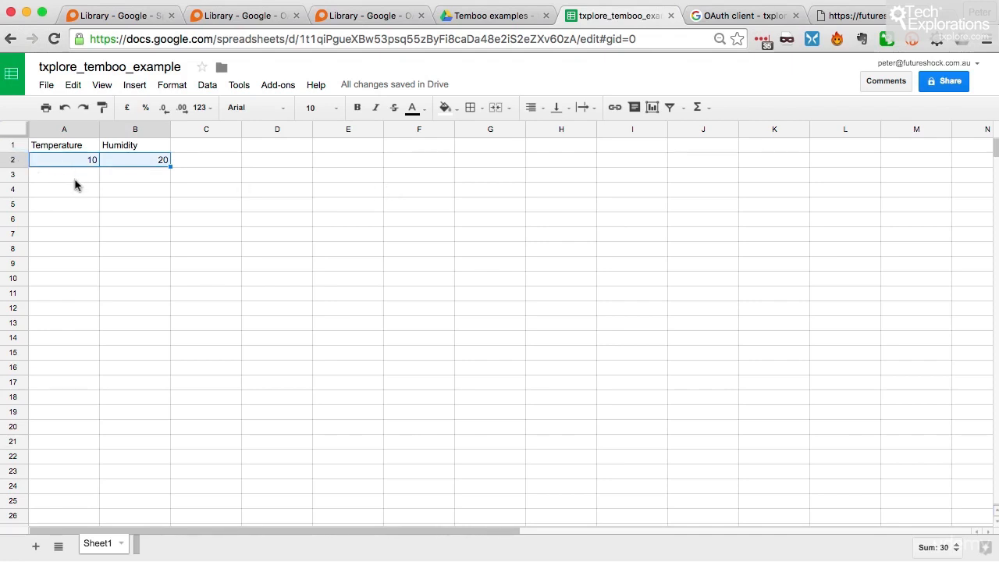
# Change the RowData input of the AppendRow choreo to 11,21
pyautogui.click(117, 16)
pyautogui.scroll(5, 308, 216)
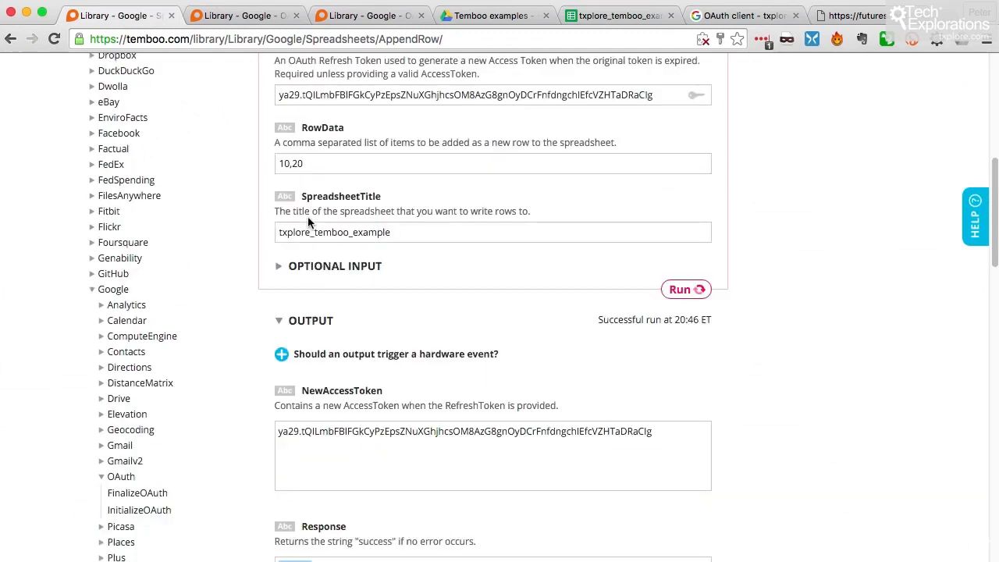
pyautogui.click(288, 217)
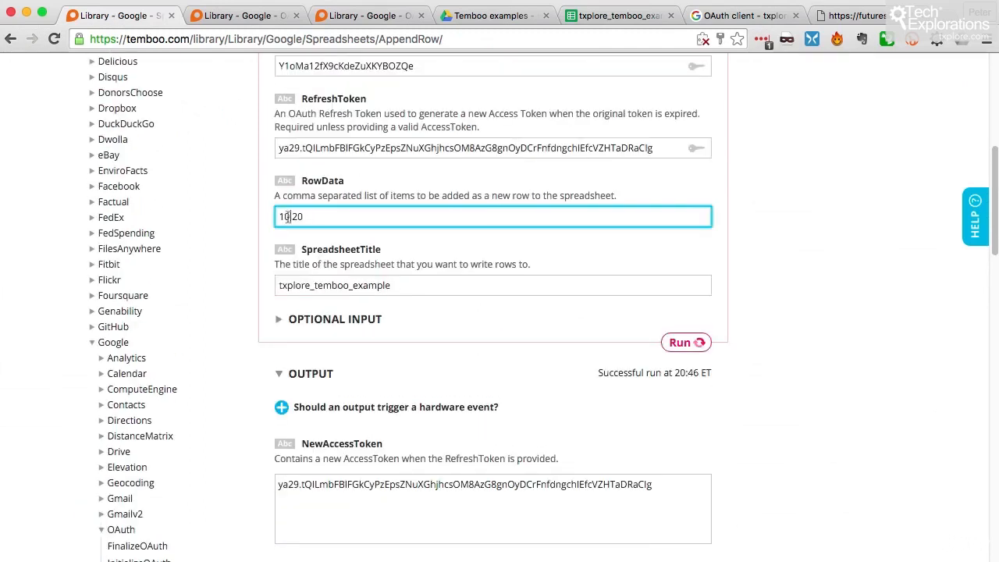
pyautogui.press('BackSpace')
pyautogui.write('1')
pyautogui.press('Right')
pyautogui.press('Right')
pyautogui.press('Right')
pyautogui.press('BackSpace')
pyautogui.write('1')
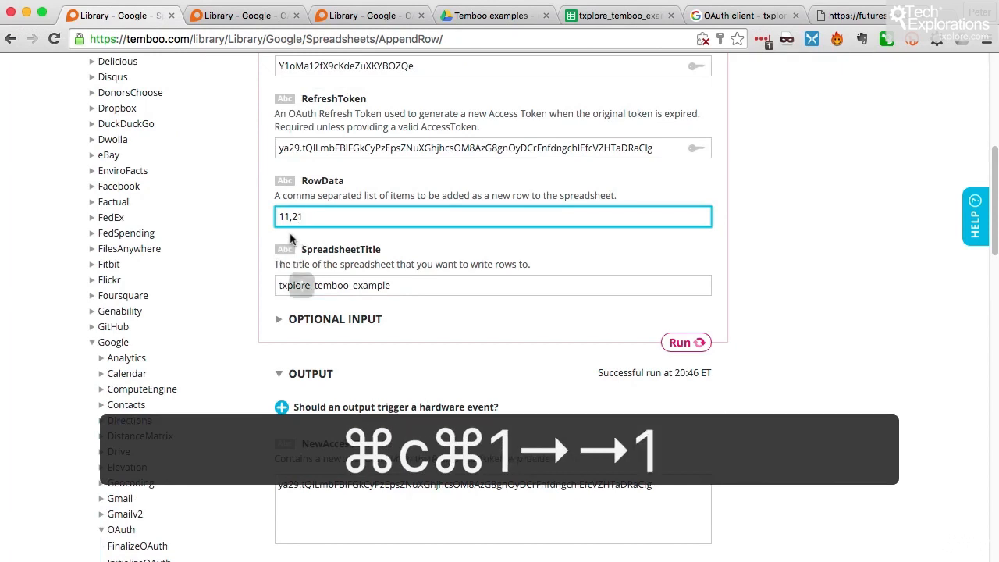
# Run AppendRow with the changed row data and check the new row in the txplore_temboo_example spreadsheet
pyautogui.click(682, 342)
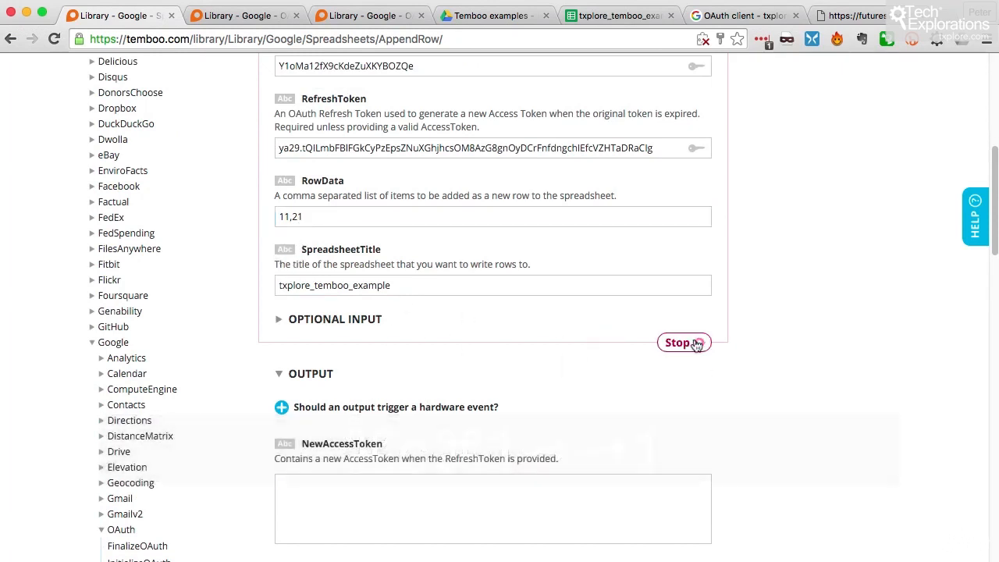
pyautogui.click(629, 15)
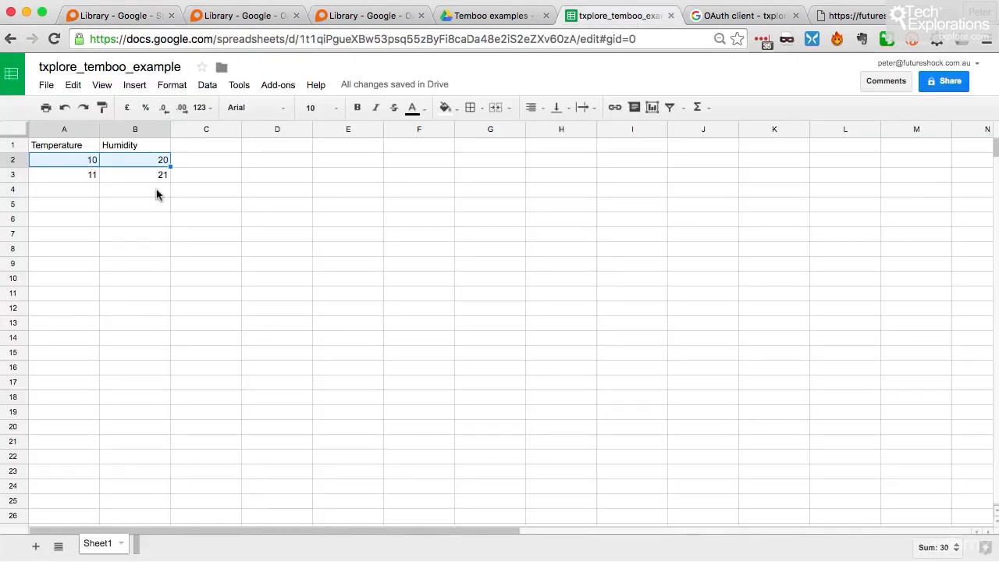
pyautogui.click(21, 174)
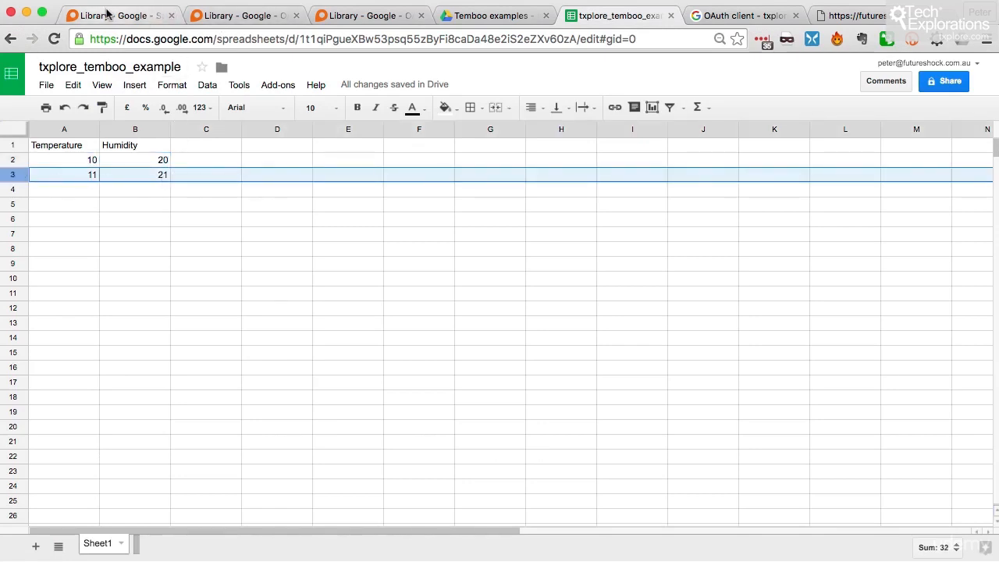
# Review the AppendRow page's output, code, header file and notes sections, ending at its device settings
pyautogui.click(125, 16)
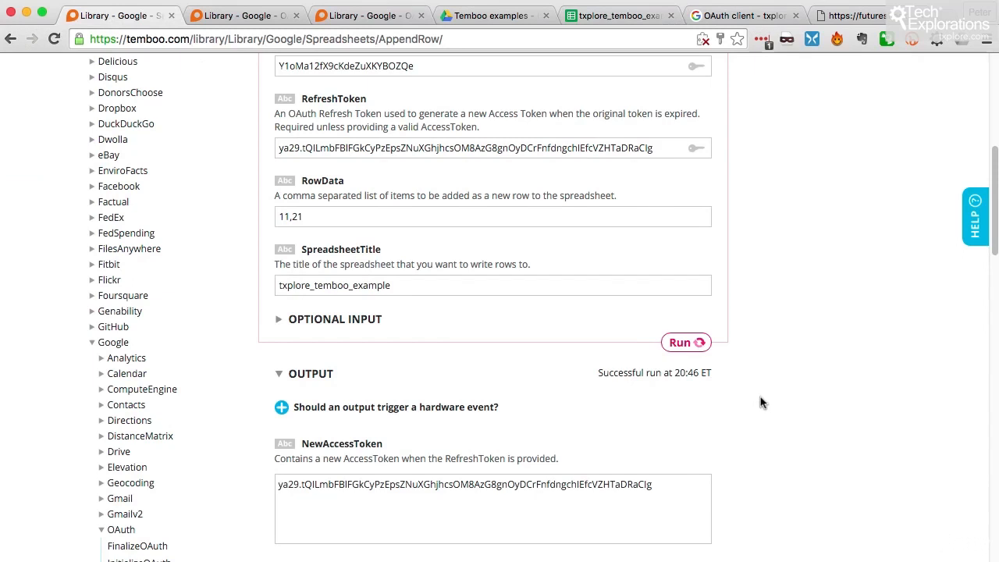
pyautogui.scroll(-3, 761, 399)
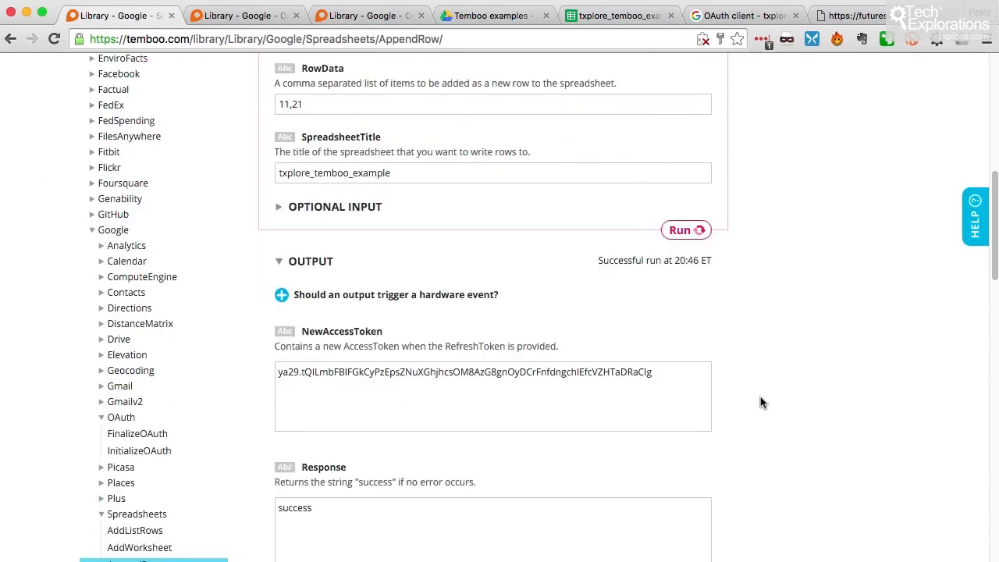
pyautogui.scroll(-7, 761, 401)
pyautogui.scroll(-5, 762, 401)
pyautogui.scroll(-4, 761, 401)
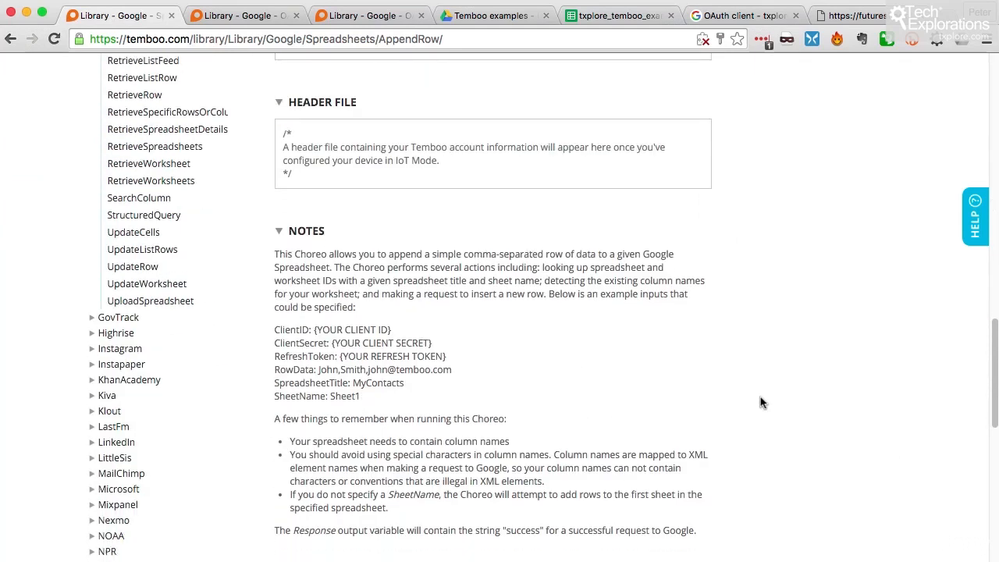
pyautogui.scroll(10, 762, 401)
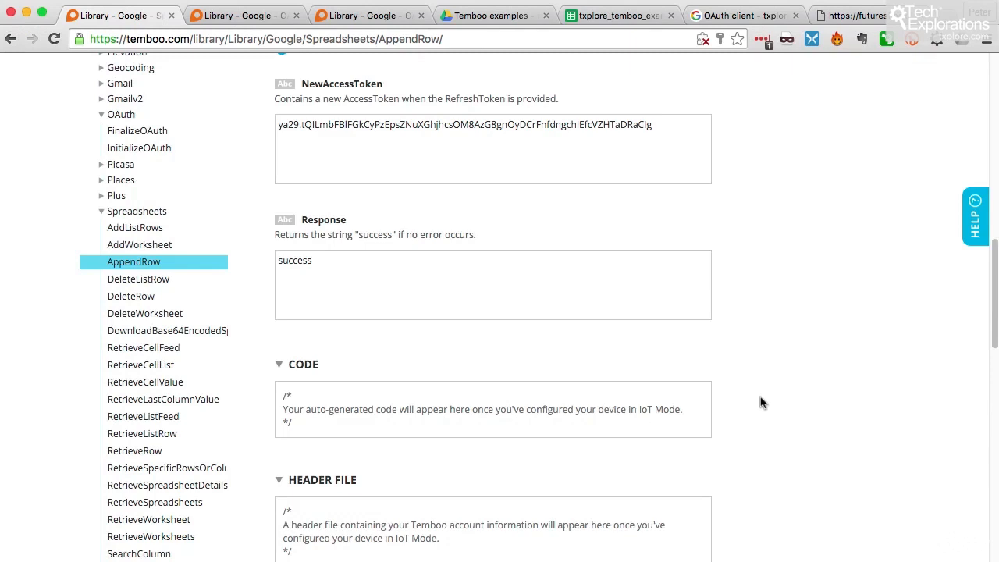
pyautogui.scroll(-10, 762, 401)
pyautogui.scroll(-3, 761, 401)
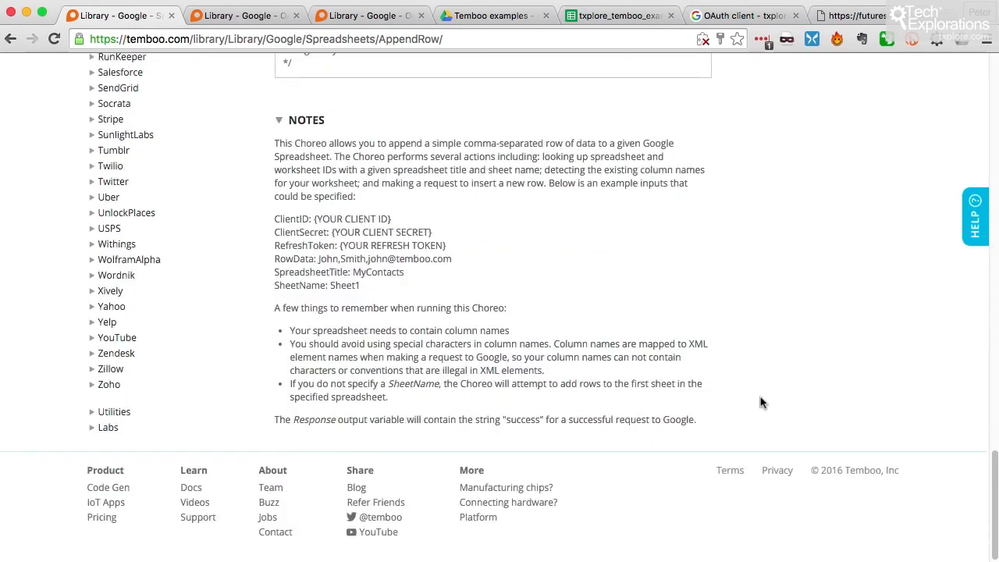
pyautogui.scroll(20, 760, 398)
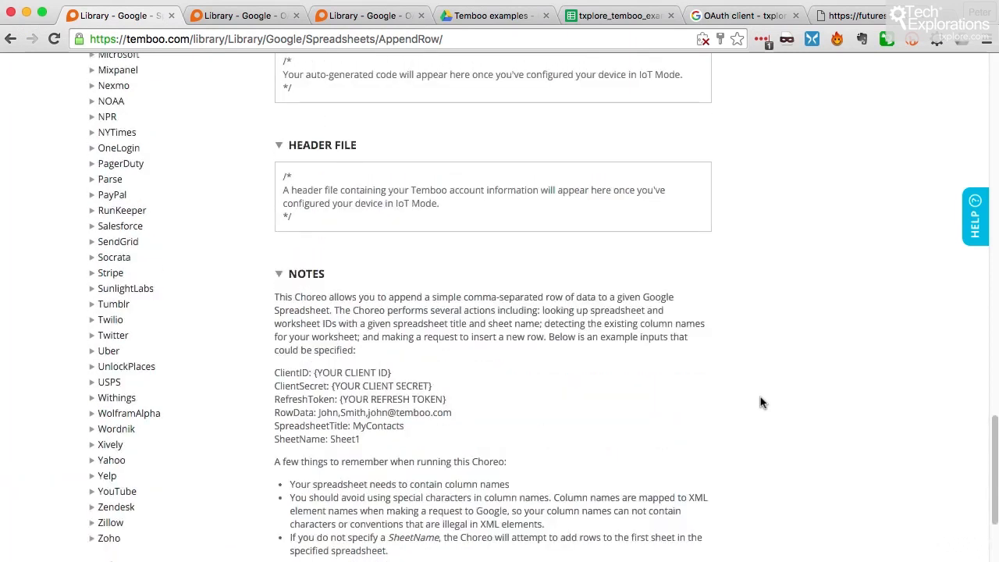
pyautogui.scroll(2, 761, 401)
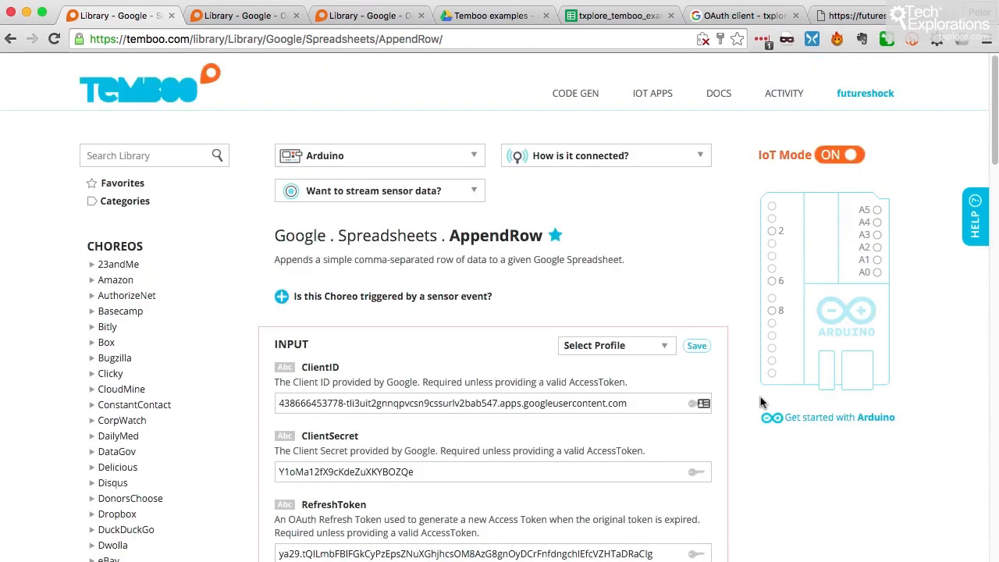